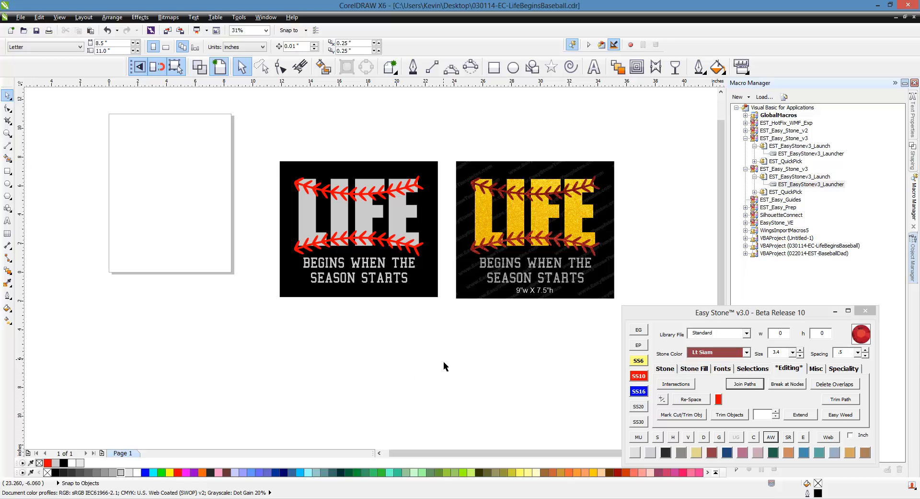
{"action": "left_click", "coordinate": [766, 314]}
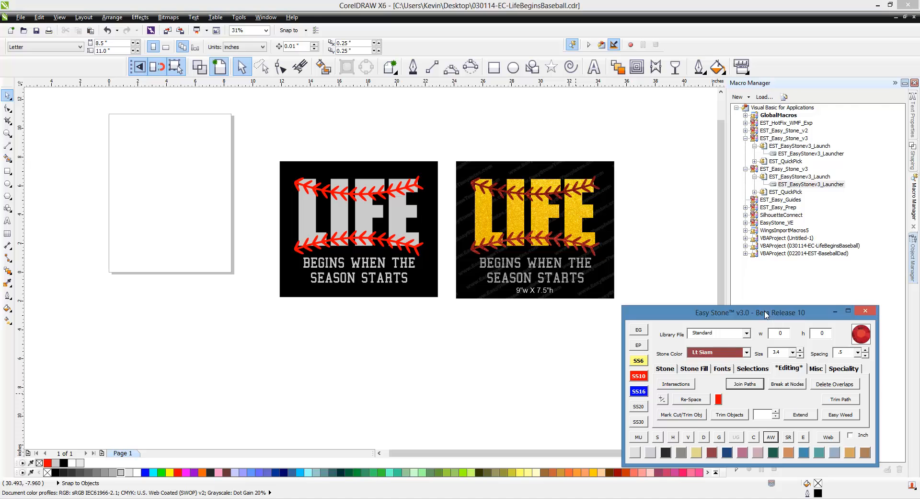
{"action": "left_click_drag", "start_coordinate": [768, 315], "coordinate": [769, 313]}
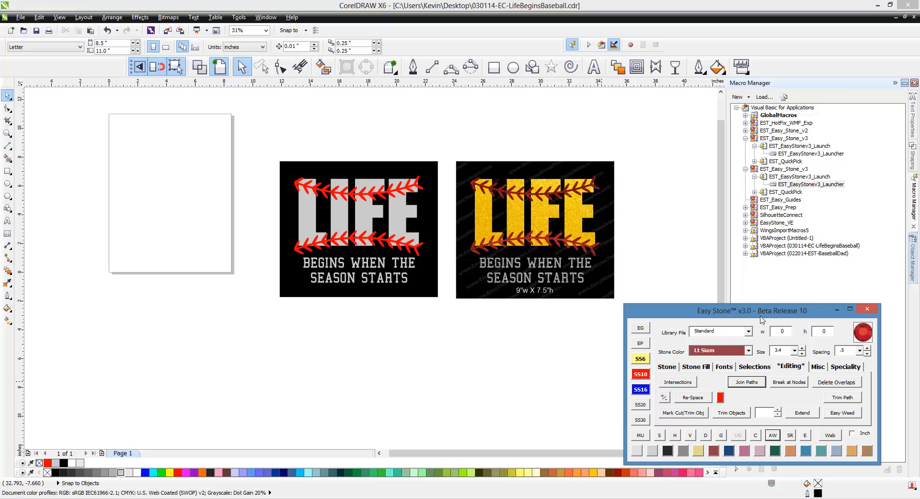
{"action": "mouse_move", "coordinate": [763, 318]}
{"action": "left_mouse_down"}
{"action": "mouse_move", "coordinate": [780, 314]}
{"action": "mouse_move", "coordinate": [757, 318]}
{"action": "left_mouse_up"}
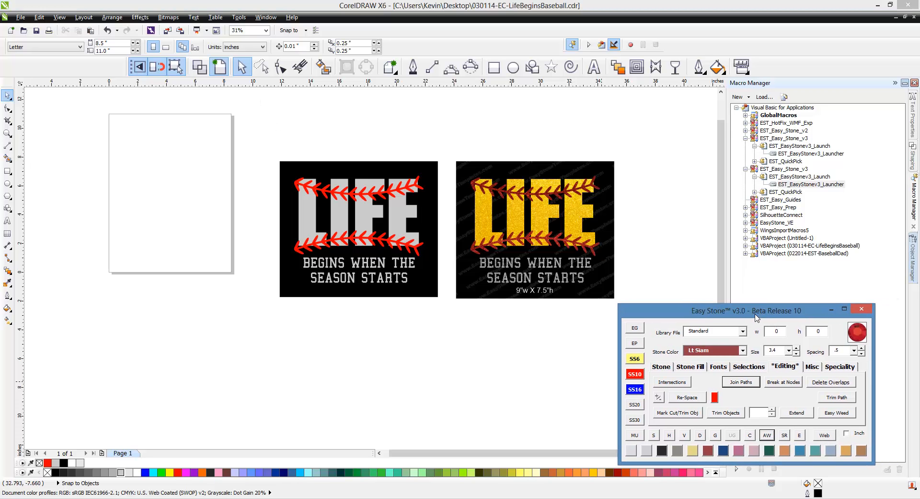
{"action": "left_click", "coordinate": [544, 393]}
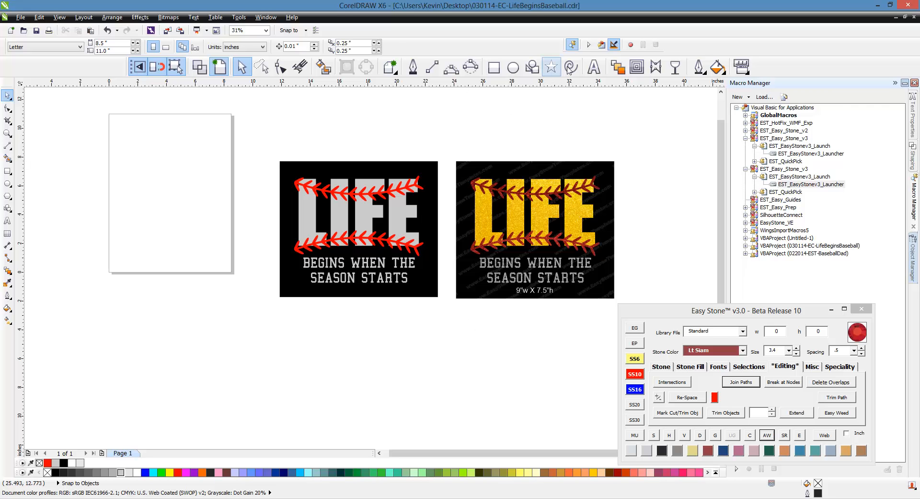
{"action": "left_click", "coordinate": [594, 66]}
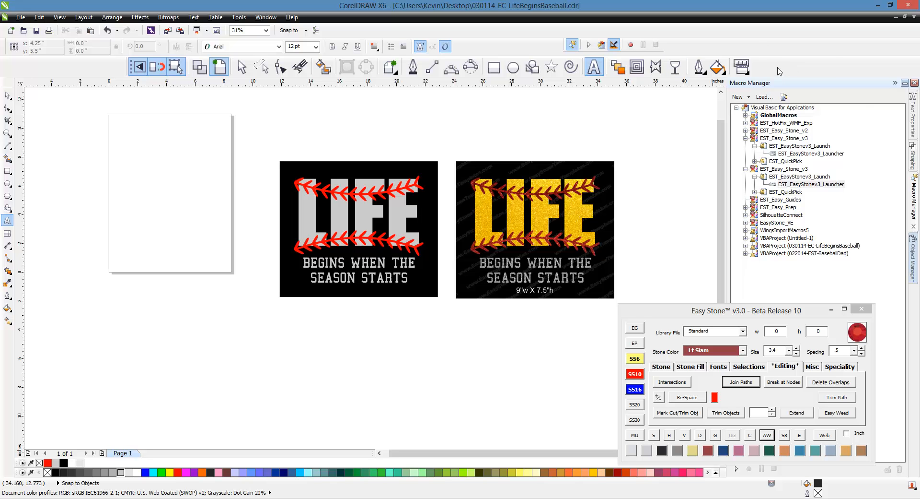
Step: Examine the workspace import and export options for the toolbars and the launch options for Easy Stone v3.0
{"action": "right_click", "coordinate": [759, 48]}
{"action": "mouse_move", "coordinate": [789, 50]}
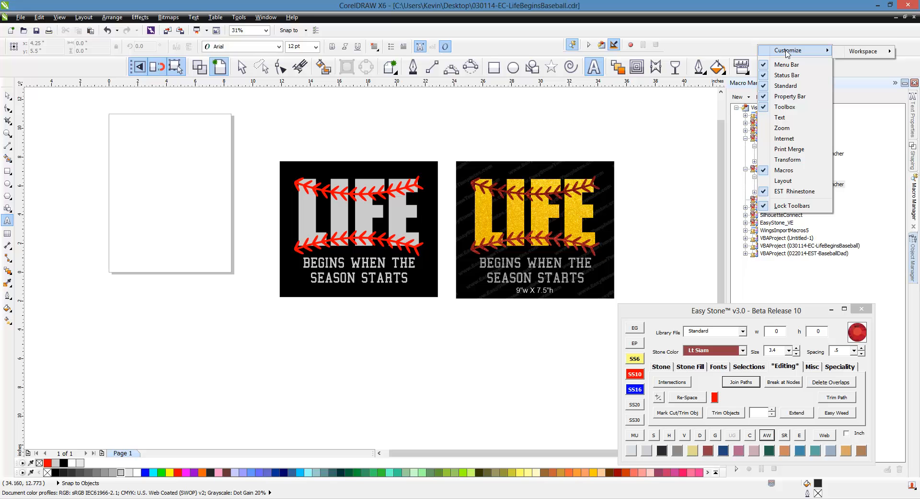
{"action": "mouse_move", "coordinate": [844, 56]}
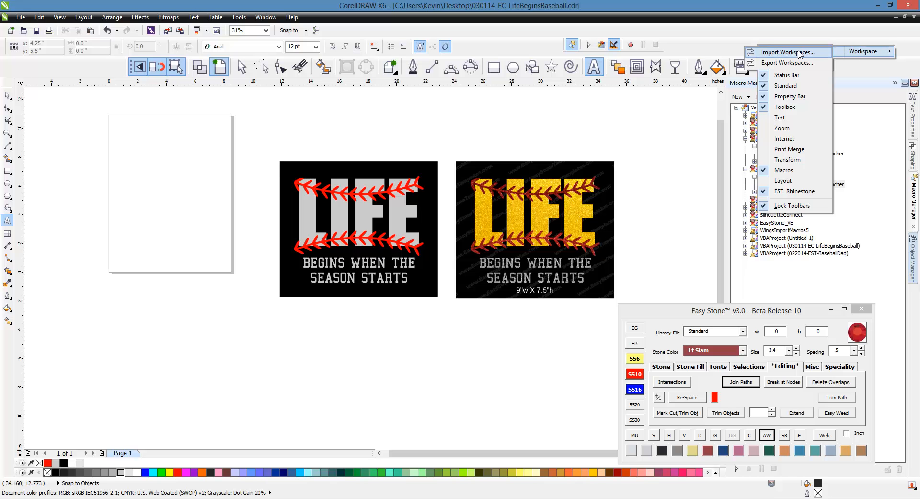
{"action": "left_click", "coordinate": [725, 48]}
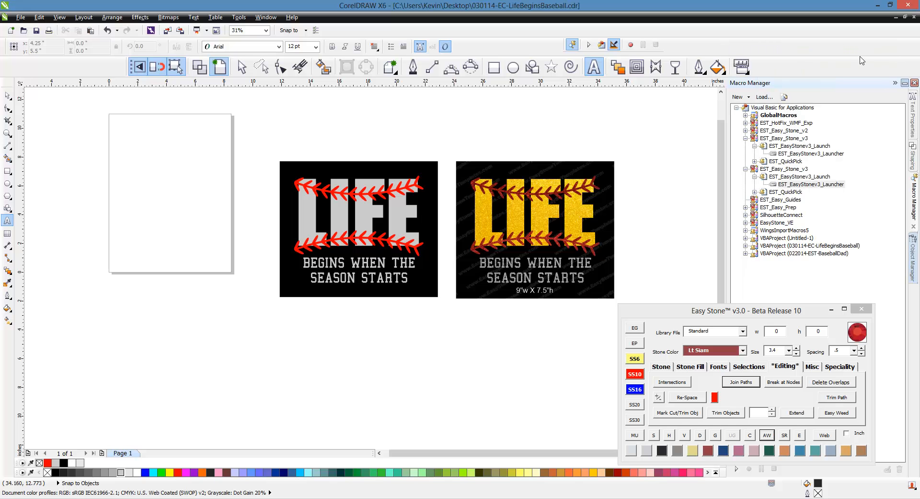
{"action": "right_click", "coordinate": [806, 49]}
{"action": "mouse_move", "coordinate": [815, 51]}
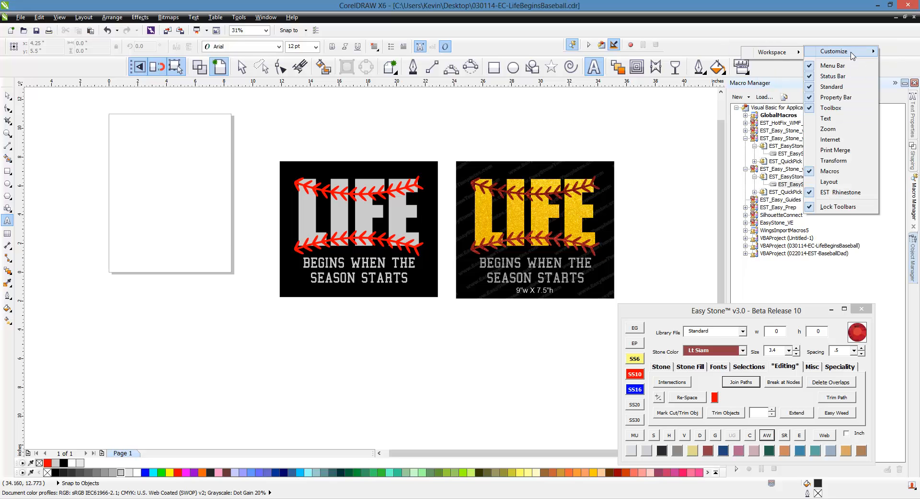
{"action": "mouse_move", "coordinate": [780, 55]}
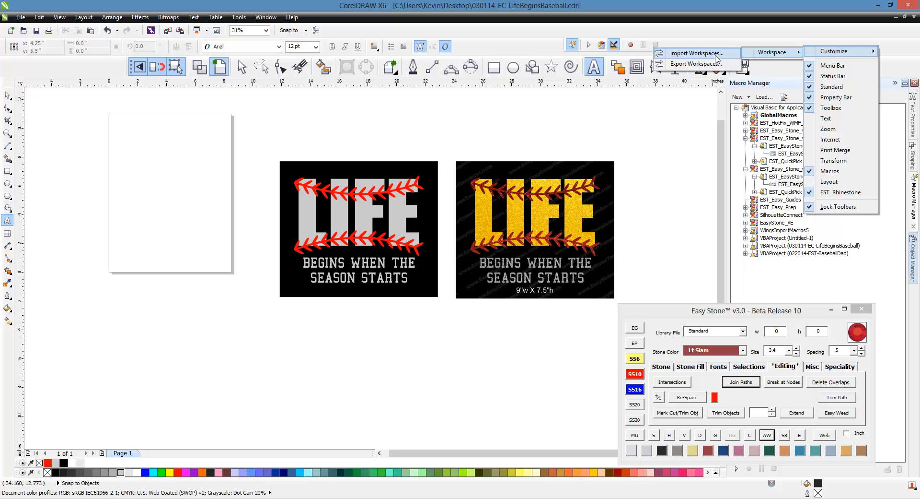
{"action": "left_click", "coordinate": [654, 147]}
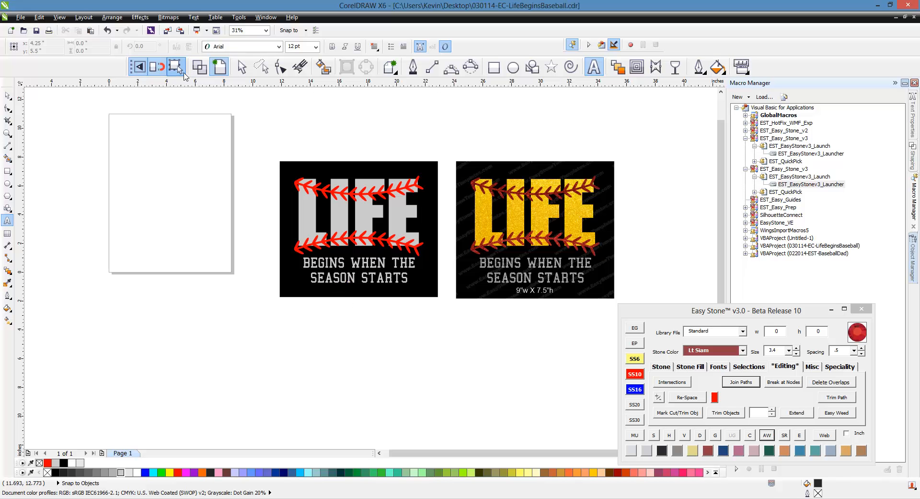
{"action": "left_click", "coordinate": [741, 69]}
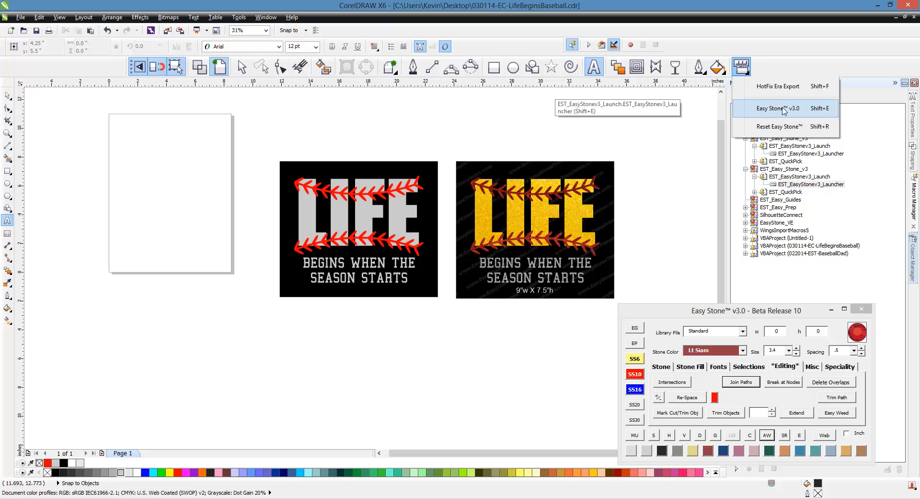
{"action": "left_click", "coordinate": [504, 139]}
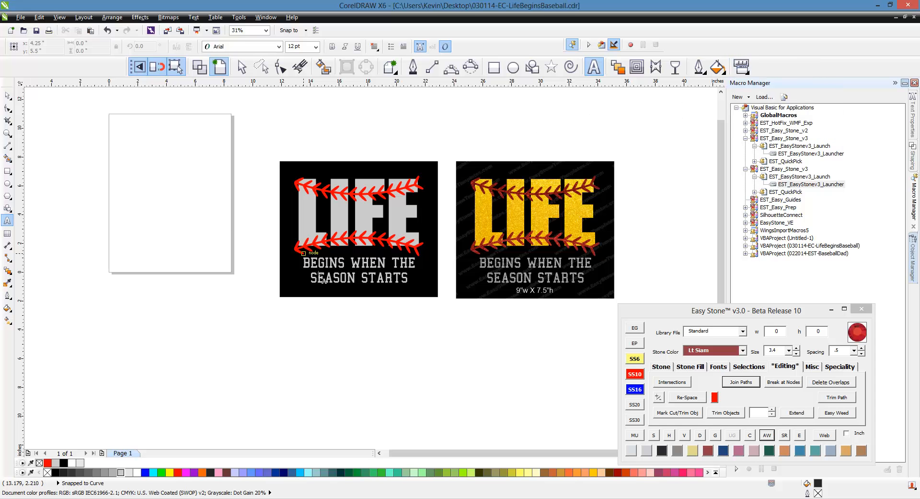
Step: Add the artistic text LIFE in the empty area below the sample designs and set its font to Impact
{"action": "left_click", "coordinate": [13, 97]}
{"action": "left_click", "coordinate": [594, 66]}
{"action": "left_click", "coordinate": [424, 372]}
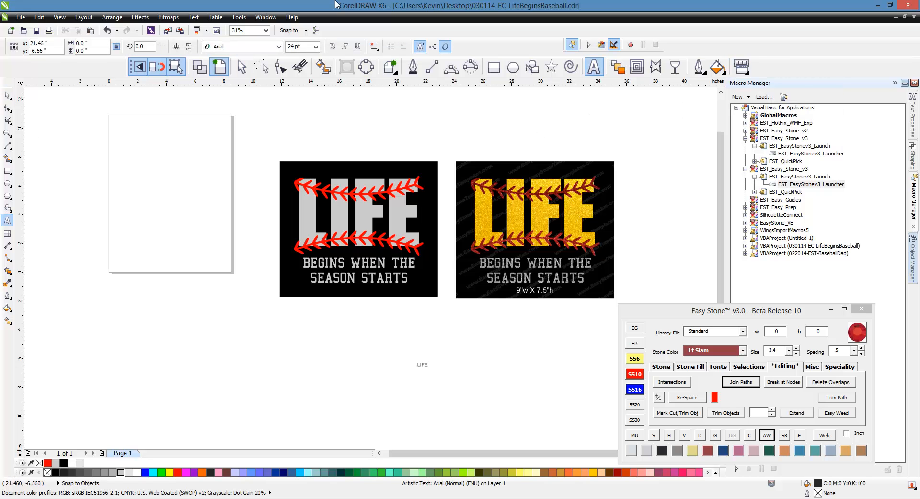
{"action": "key", "text": "ctrl+space"}
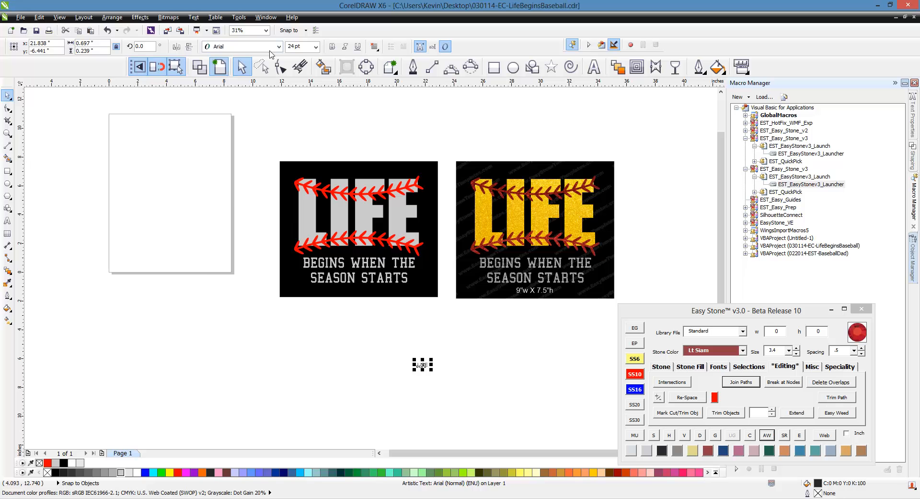
{"action": "left_click", "coordinate": [270, 48]}
{"action": "left_click", "coordinate": [261, 67]}
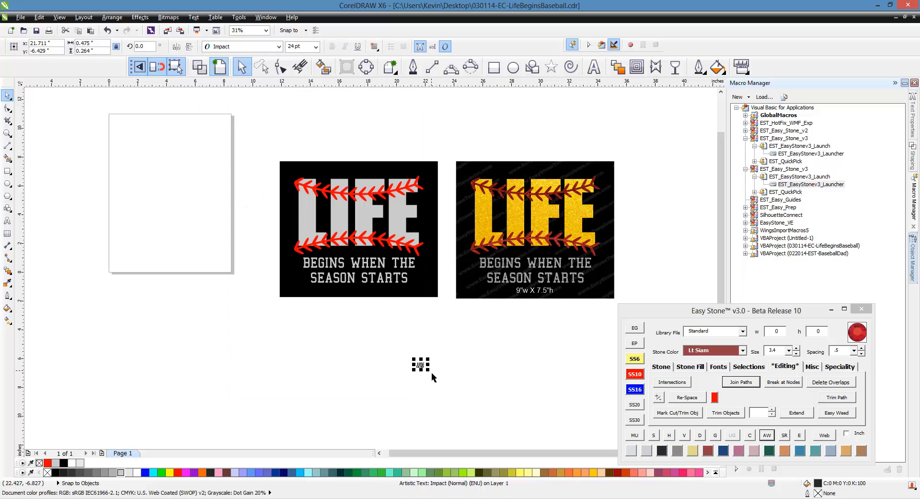
Step: Enlarge the LIFE text to about 10.8 by 6.0 inches and position it just below the sample designs
{"action": "left_click_drag", "start_coordinate": [428, 371], "coordinate": [552, 437]}
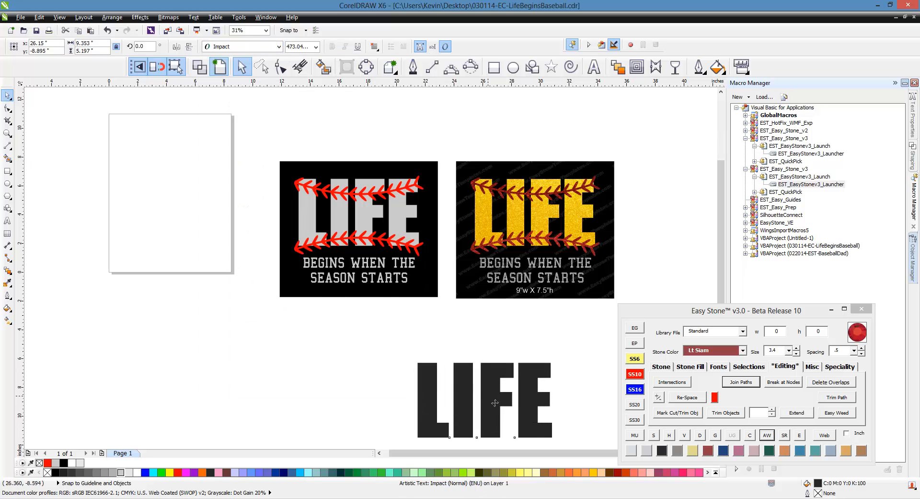
{"action": "left_click_drag", "start_coordinate": [496, 402], "coordinate": [411, 362]}
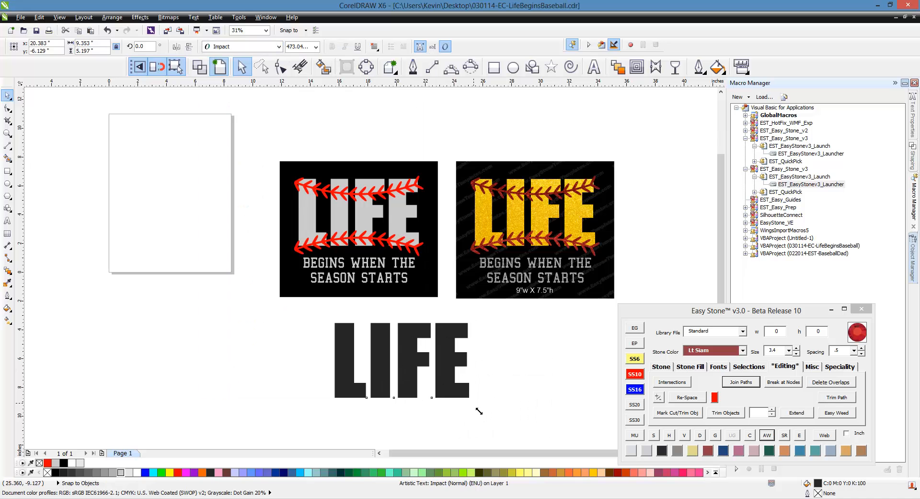
{"action": "left_click_drag", "start_coordinate": [479, 410], "coordinate": [539, 412]}
{"action": "left_click", "coordinate": [537, 413]}
{"action": "scroll", "coordinate": [537, 413], "scroll_direction": "down", "scroll_amount": 2}
{"action": "scroll", "coordinate": [437, 358], "scroll_direction": "up", "scroll_amount": 2}
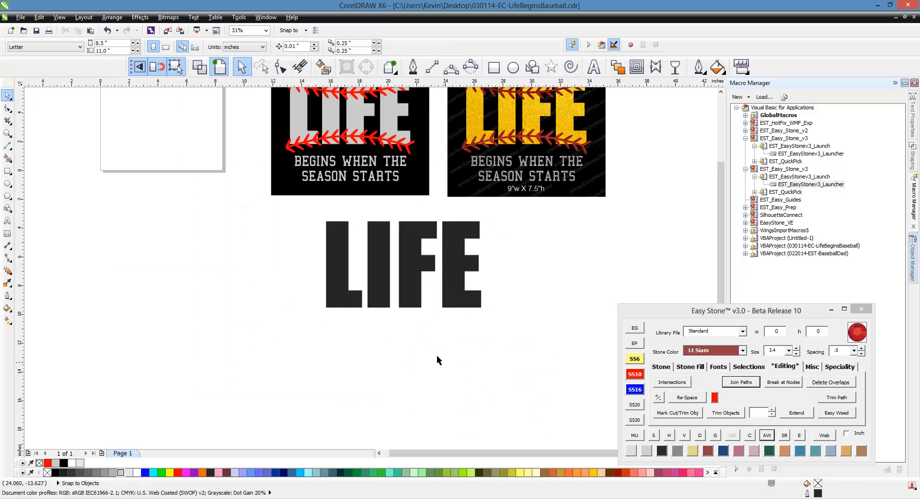
{"action": "scroll", "coordinate": [416, 279], "scroll_direction": "up", "scroll_amount": 1}
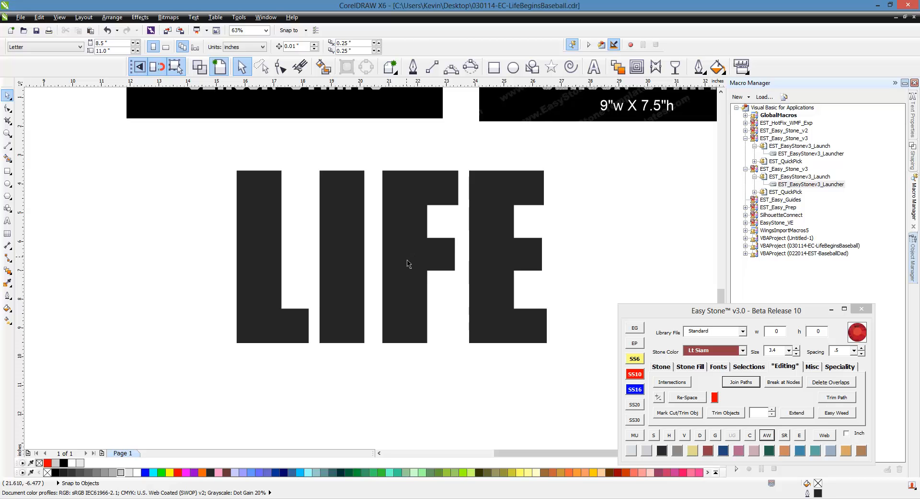
{"action": "left_click_drag", "start_coordinate": [408, 263], "coordinate": [400, 264]}
{"action": "scroll", "coordinate": [362, 186], "scroll_direction": "down", "scroll_amount": 1}
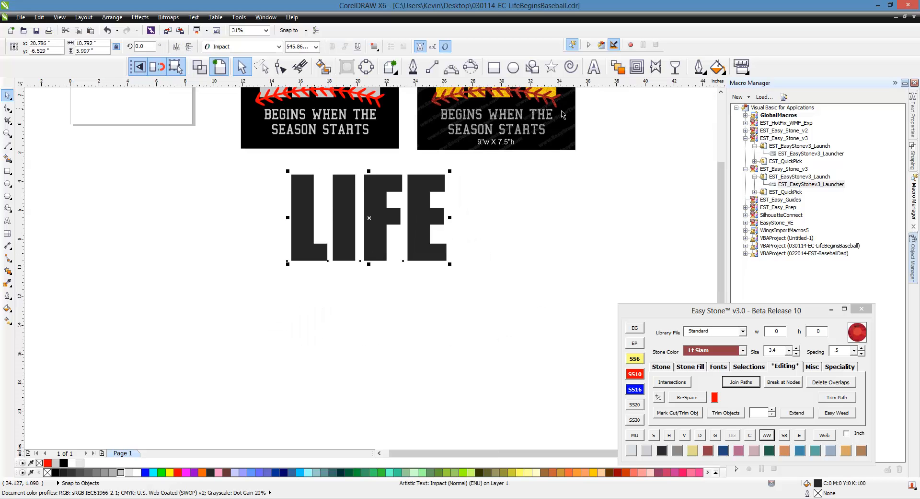
Step: Add the two-line text BEGINS WHEN THE / SEASON STARTS under LIFE and align its lines to the center
{"action": "left_click", "coordinate": [593, 73]}
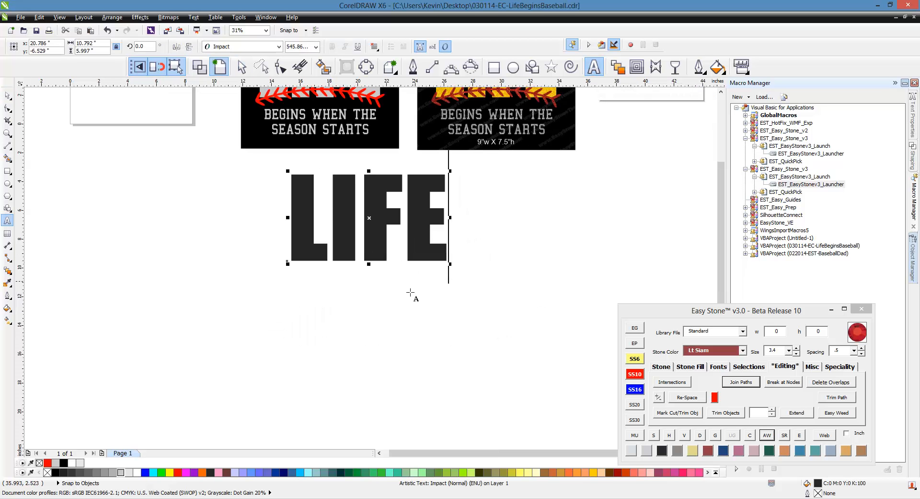
{"action": "left_click", "coordinate": [363, 342]}
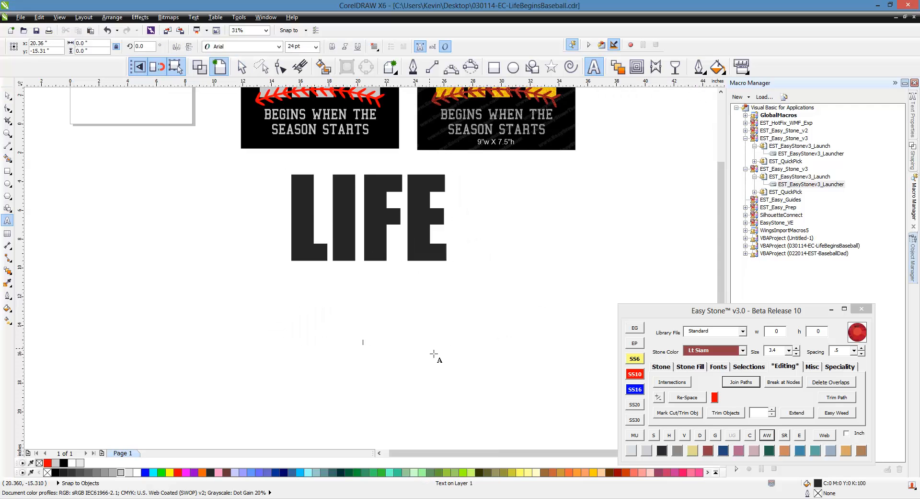
{"action": "type", "text": "BEGINS WHEN THE"}
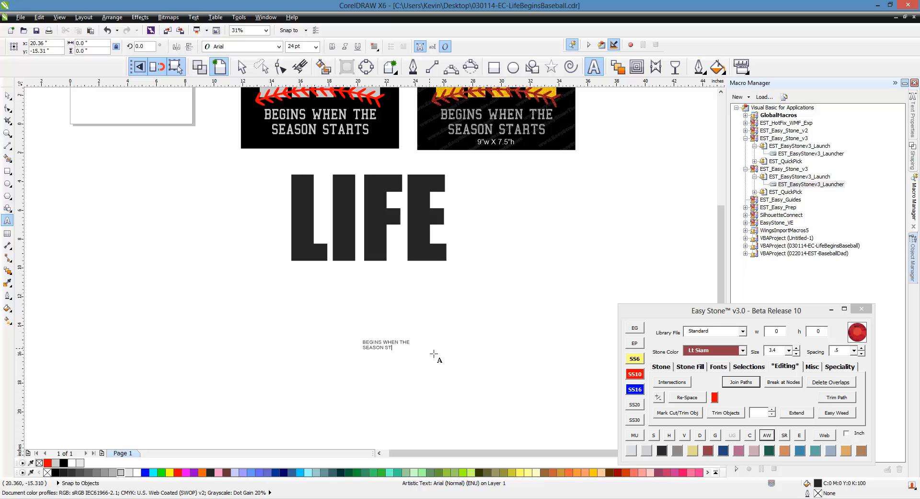
{"action": "key", "text": "ctrl+space"}
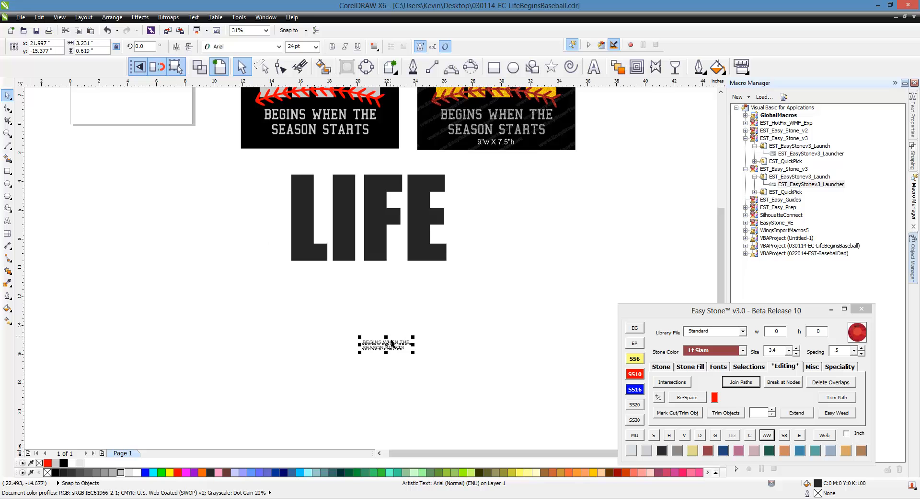
{"action": "left_click_drag", "start_coordinate": [391, 343], "coordinate": [369, 300]}
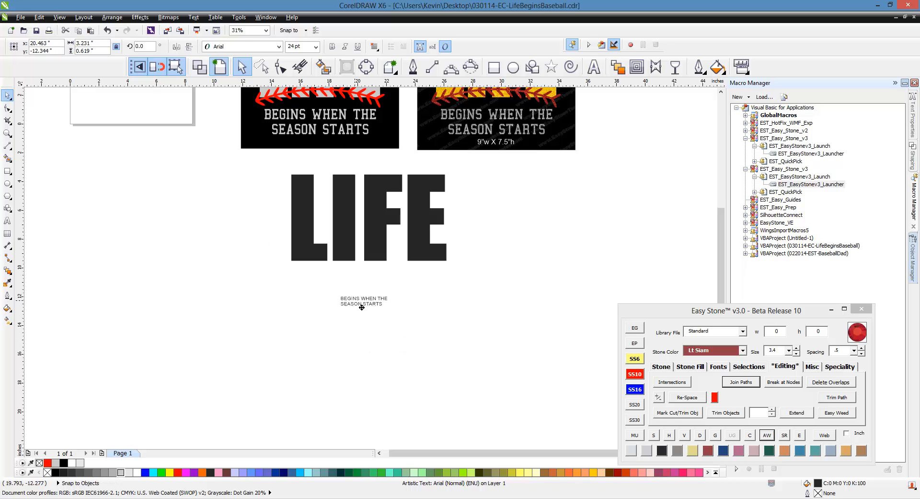
{"action": "left_click", "coordinate": [374, 46]}
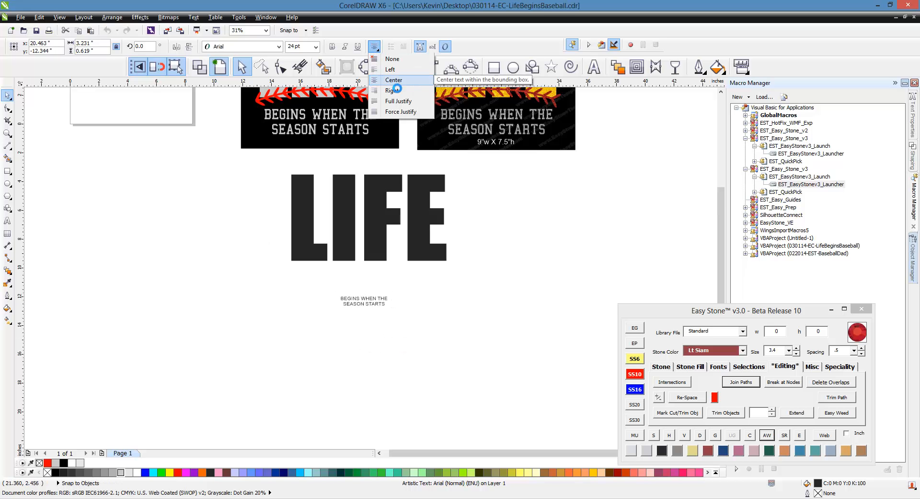
{"action": "left_click", "coordinate": [392, 81]}
Step: Enlarge the tagline to about 10.7 inches wide and place it directly beneath LIFE, spanning the word's width
{"action": "left_click_drag", "start_coordinate": [396, 318], "coordinate": [479, 327]}
{"action": "left_click_drag", "start_coordinate": [407, 300], "coordinate": [389, 288]}
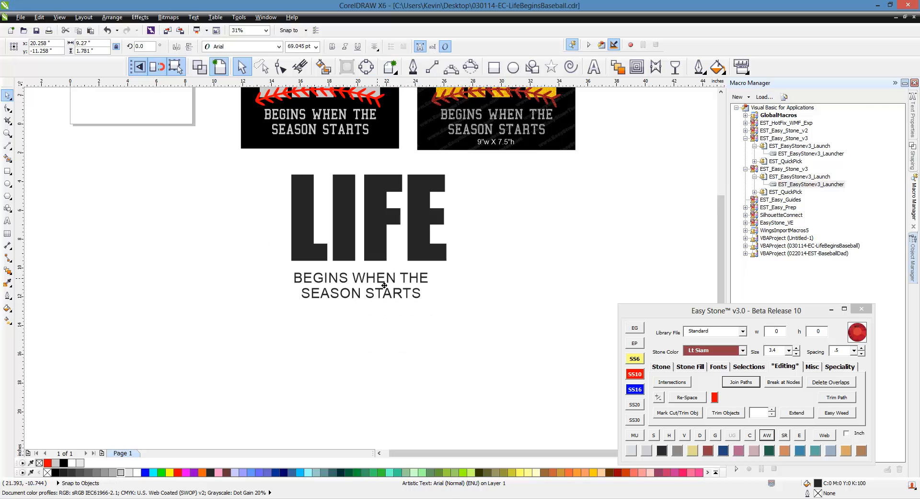
{"action": "left_click_drag", "start_coordinate": [434, 309], "coordinate": [455, 325]}
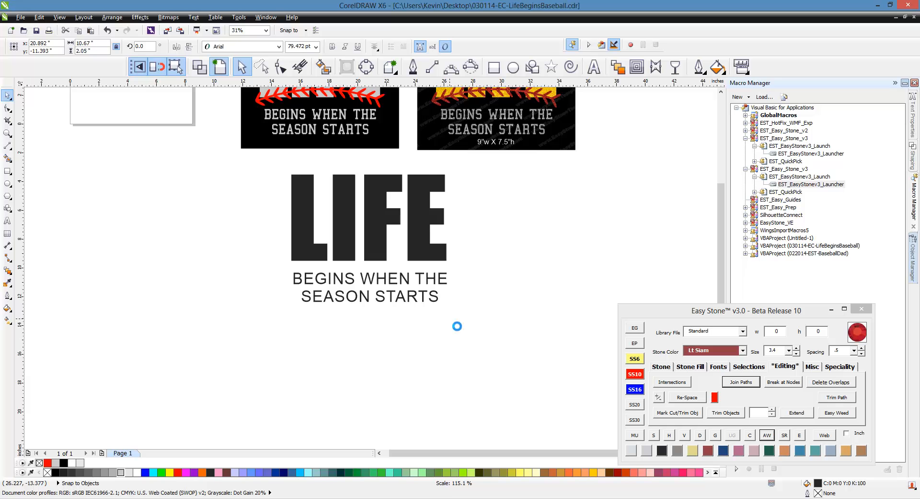
Step: Set the tagline's font to College, enlarge it to about 10.6 inches wide to match LIFE, and leave it selected
{"action": "left_click", "coordinate": [278, 47]}
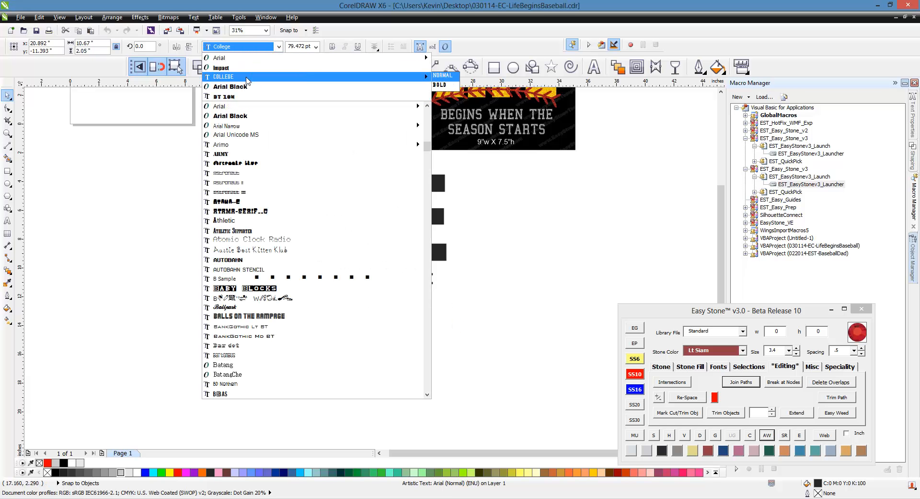
{"action": "left_click", "coordinate": [247, 79]}
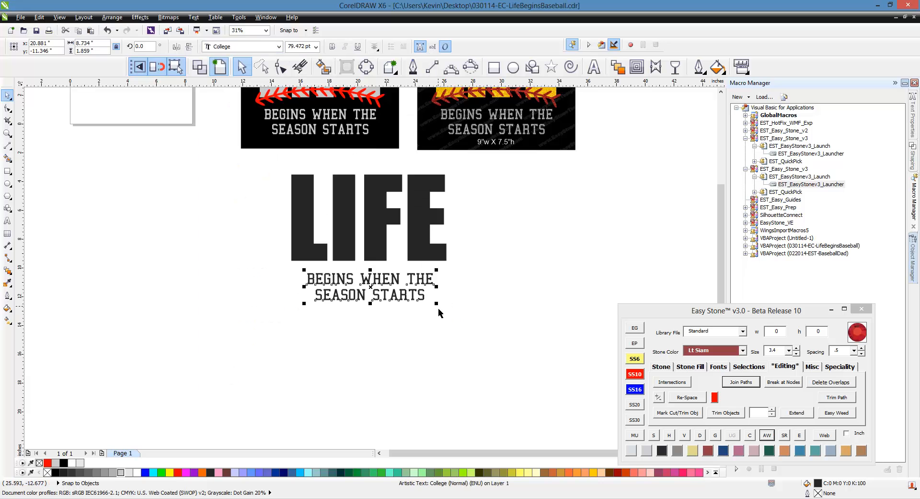
{"action": "left_click_drag", "start_coordinate": [441, 313], "coordinate": [454, 325]}
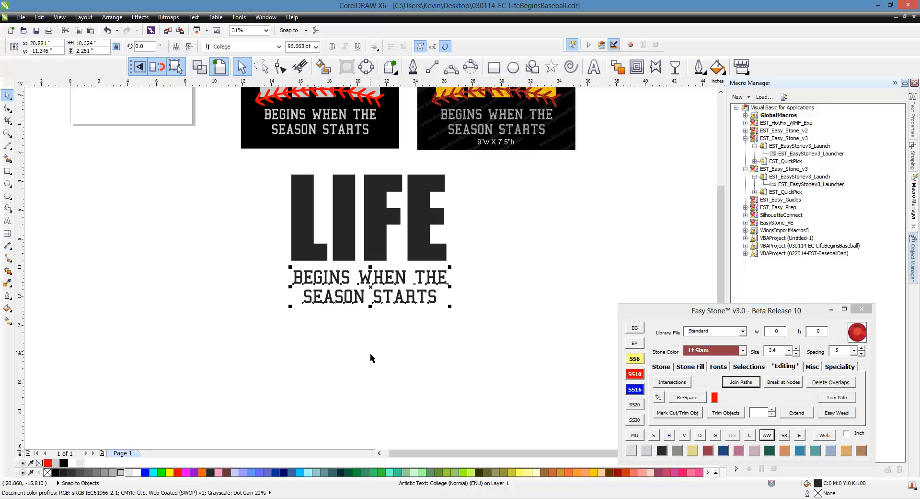
{"action": "left_click", "coordinate": [368, 357]}
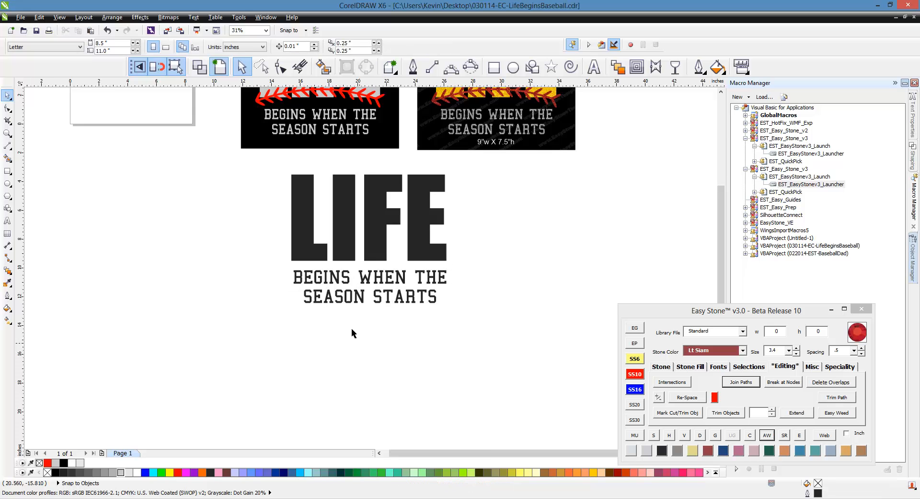
{"action": "scroll", "coordinate": [353, 316], "scroll_direction": "up", "scroll_amount": 2}
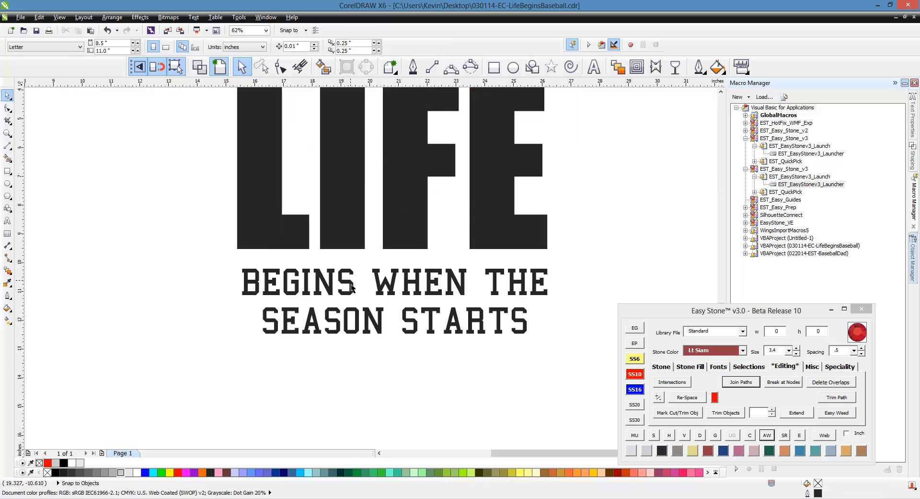
{"action": "left_click", "coordinate": [352, 288]}
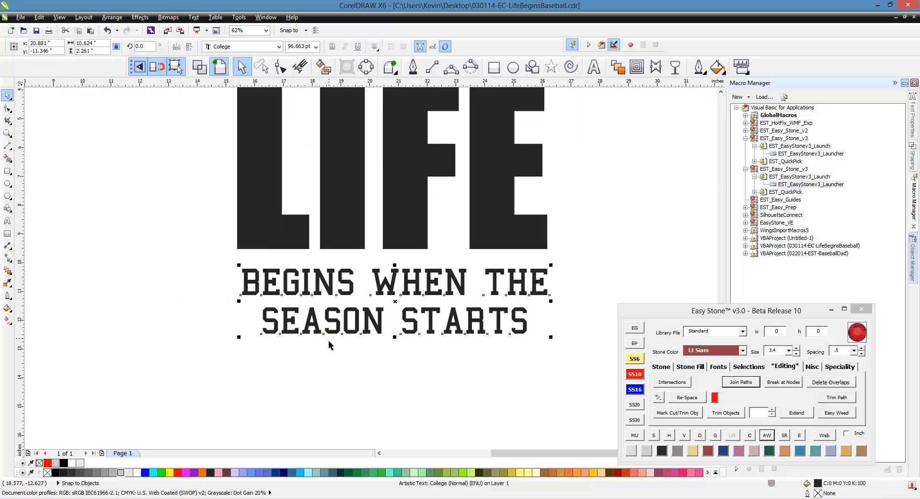
Step: Try widening the tagline's letter spacing with the Shape tool
{"action": "left_click", "coordinate": [278, 72]}
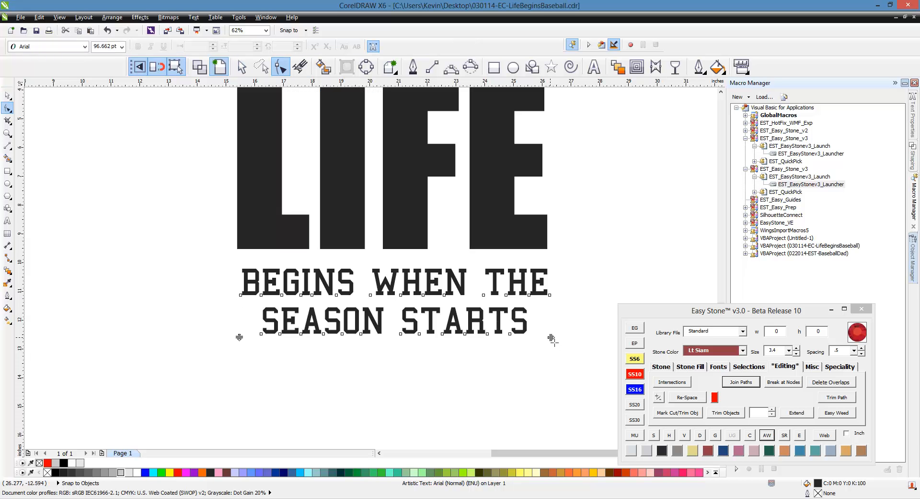
{"action": "left_click_drag", "start_coordinate": [551, 343], "coordinate": [633, 286]}
{"action": "key", "text": "ctrl+z"}
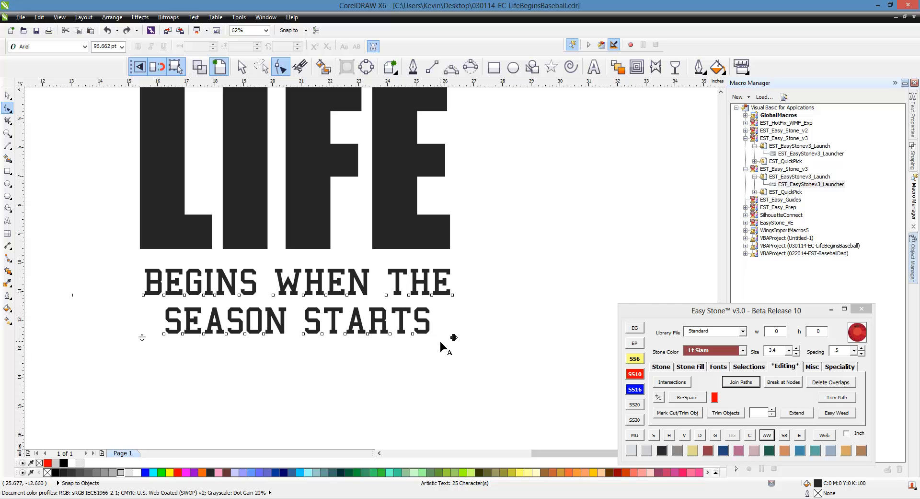
{"action": "key", "text": "ctrl+shift+z"}
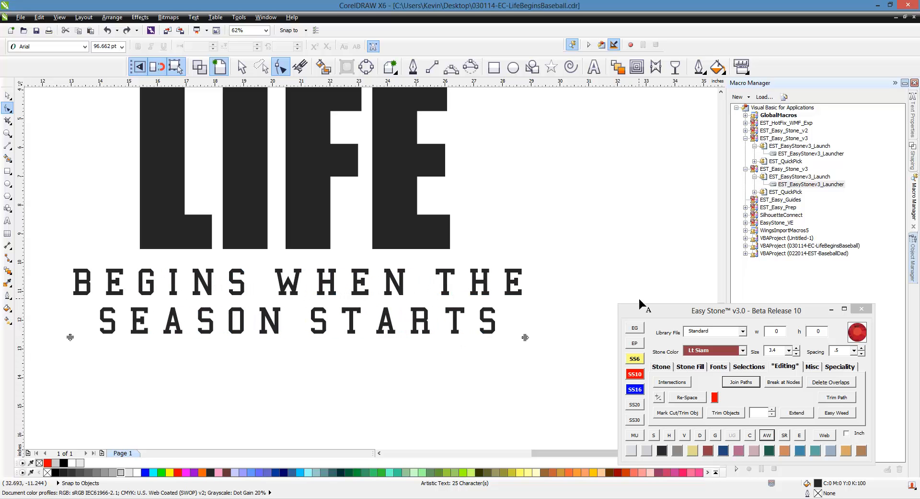
{"action": "key", "text": "ctrl+z"}
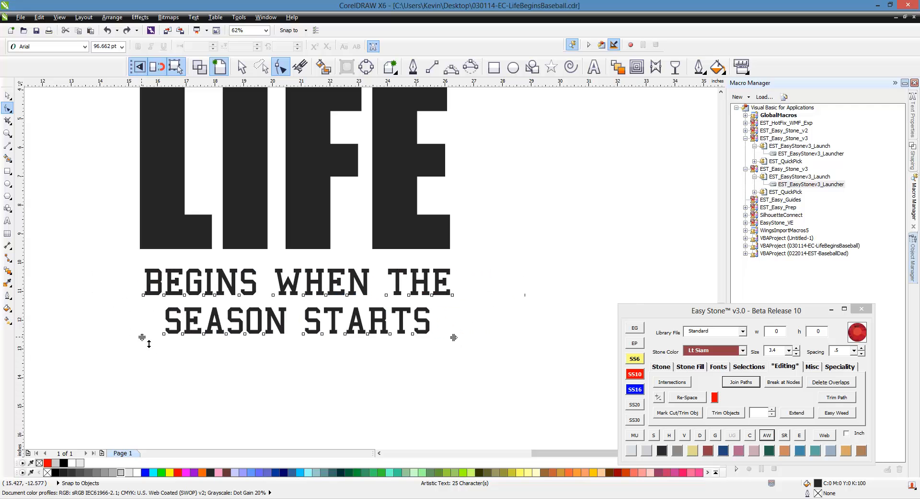
Step: Slightly tighten the line spacing between the two tagline lines and deselect the text
{"action": "mouse_move", "coordinate": [149, 343]}
{"action": "left_mouse_down"}
{"action": "mouse_move", "coordinate": [156, 412]}
{"action": "mouse_move", "coordinate": [151, 326]}
{"action": "mouse_move", "coordinate": [153, 372]}
{"action": "mouse_move", "coordinate": [155, 328]}
{"action": "mouse_move", "coordinate": [150, 342]}
{"action": "mouse_move", "coordinate": [153, 335]}
{"action": "left_mouse_up"}
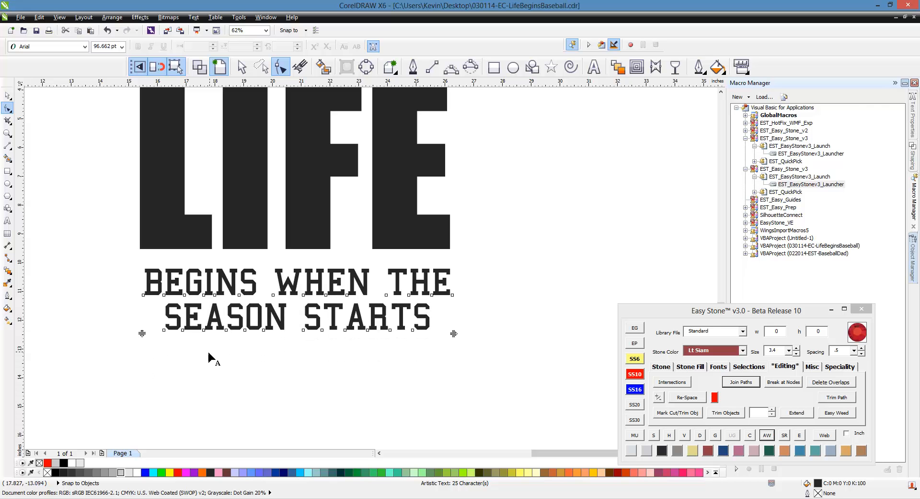
{"action": "key", "text": "space"}
{"action": "left_click", "coordinate": [444, 350]}
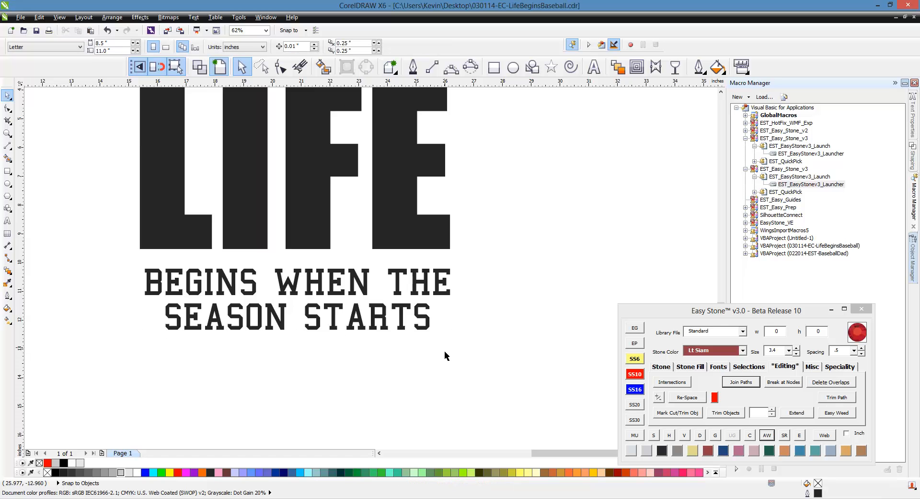
Step: Move LIFE and its tagline together farther down to leave more open space beneath the sample designs
{"action": "scroll", "coordinate": [246, 224], "scroll_direction": "down", "scroll_amount": 2}
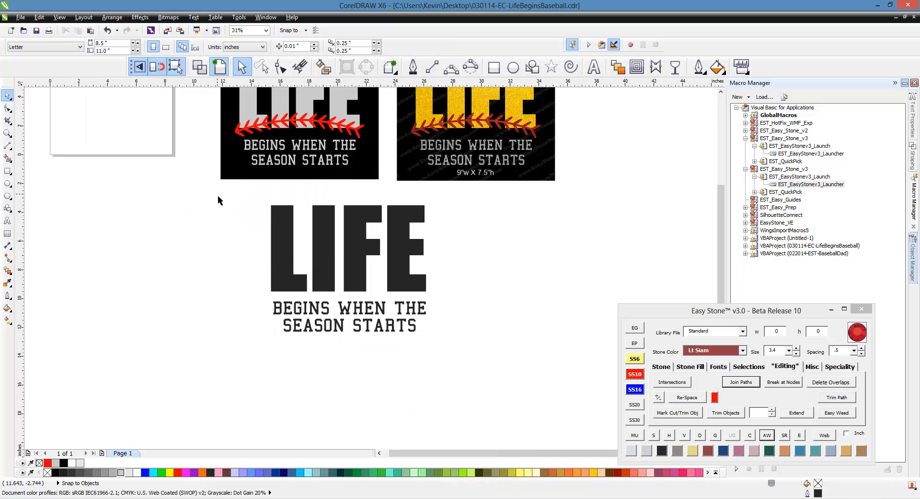
{"action": "left_click_drag", "start_coordinate": [217, 200], "coordinate": [490, 382]}
{"action": "left_click_drag", "start_coordinate": [416, 276], "coordinate": [407, 342]}
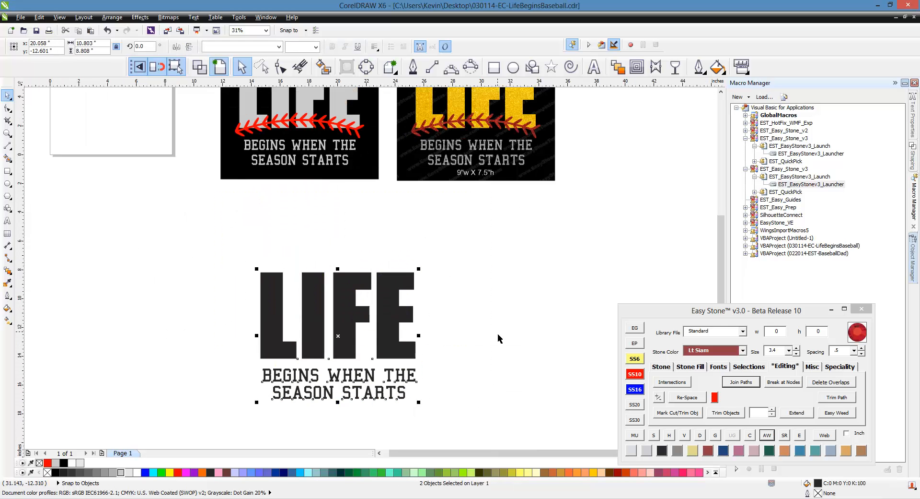
{"action": "left_click", "coordinate": [498, 338]}
Step: Draw a straight horizontal line about 11.9 inches long across the upper part of LIFE, extending slightly past both ends
{"action": "scroll", "coordinate": [374, 267], "scroll_direction": "down", "scroll_amount": 1}
{"action": "scroll", "coordinate": [307, 146], "scroll_direction": "up", "scroll_amount": 1}
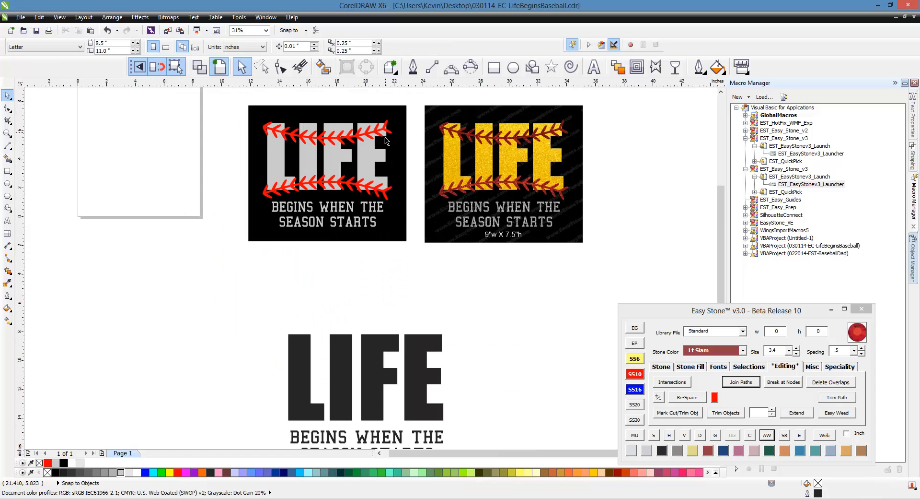
{"action": "scroll", "coordinate": [318, 198], "scroll_direction": "up", "scroll_amount": 6}
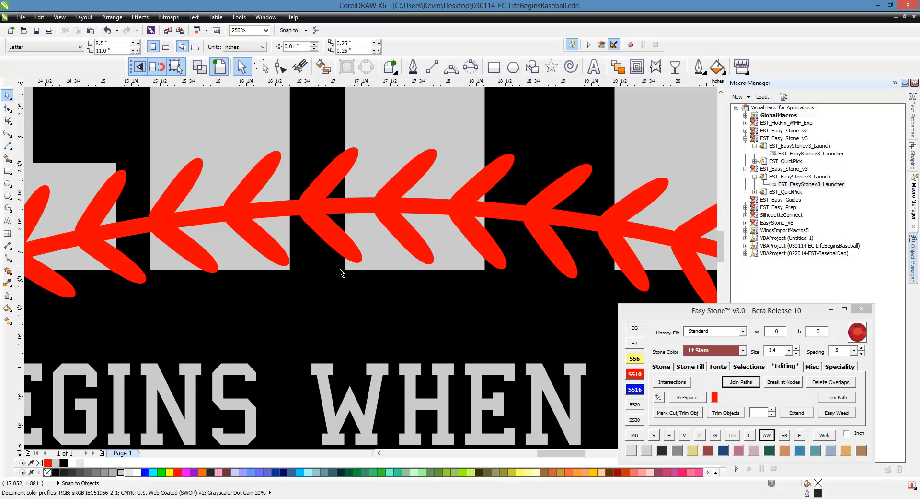
{"action": "scroll", "coordinate": [356, 160], "scroll_direction": "down", "scroll_amount": 5}
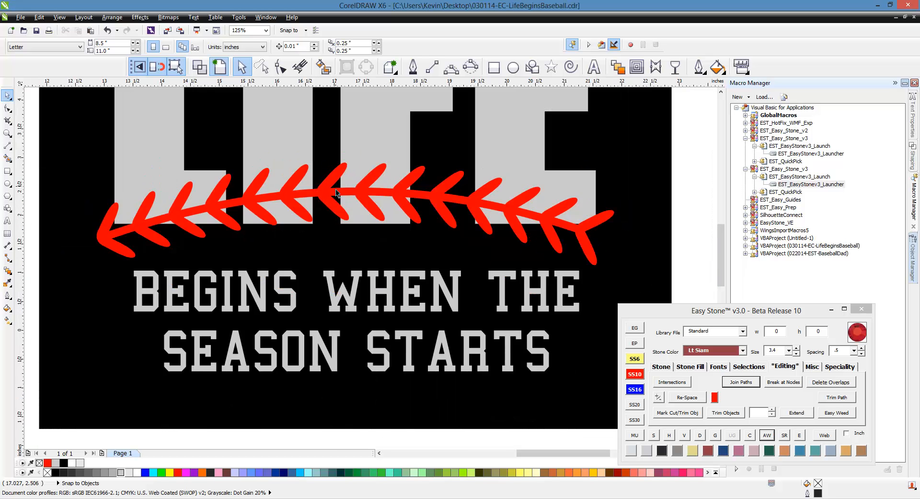
{"action": "scroll", "coordinate": [326, 191], "scroll_direction": "down", "scroll_amount": 1}
{"action": "scroll", "coordinate": [346, 320], "scroll_direction": "up", "scroll_amount": 1}
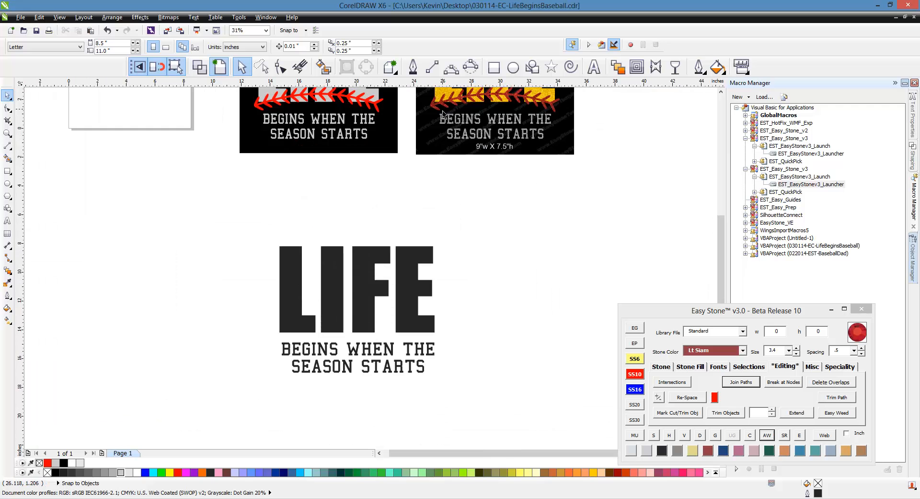
{"action": "left_click", "coordinate": [431, 67]}
{"action": "scroll", "coordinate": [398, 309], "scroll_direction": "up", "scroll_amount": 2}
{"action": "mouse_move", "coordinate": [143, 210]}
{"action": "left_mouse_down"}
{"action": "mouse_move", "coordinate": [503, 240]}
{"action": "mouse_move", "coordinate": [479, 240]}
{"action": "mouse_move", "coordinate": [488, 234]}
{"action": "left_mouse_up"}
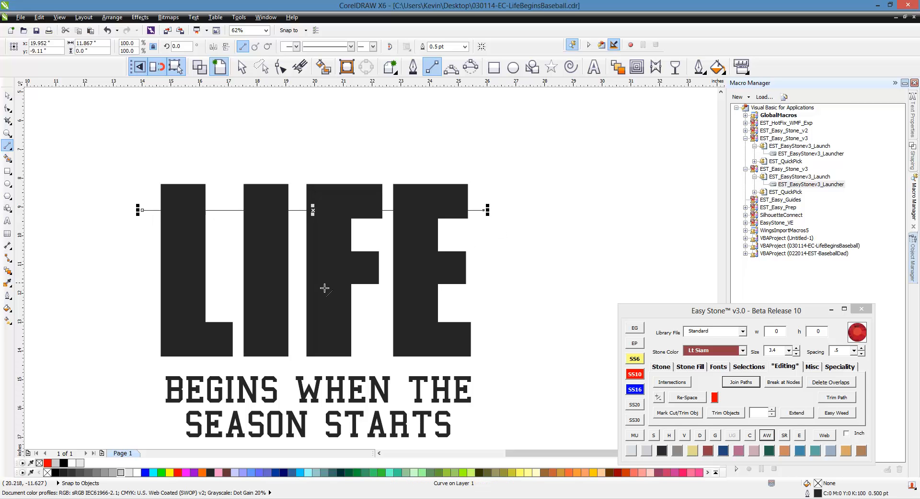
Step: Convert the horizontal line to a curve and bend its middle downward into an arc about 0.8 inches deep
{"action": "left_click", "coordinate": [281, 66]}
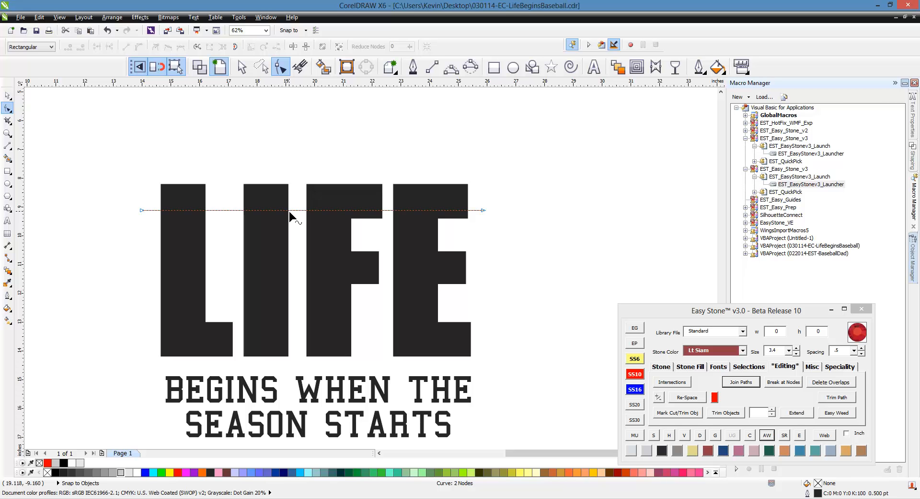
{"action": "right_click", "coordinate": [289, 211]}
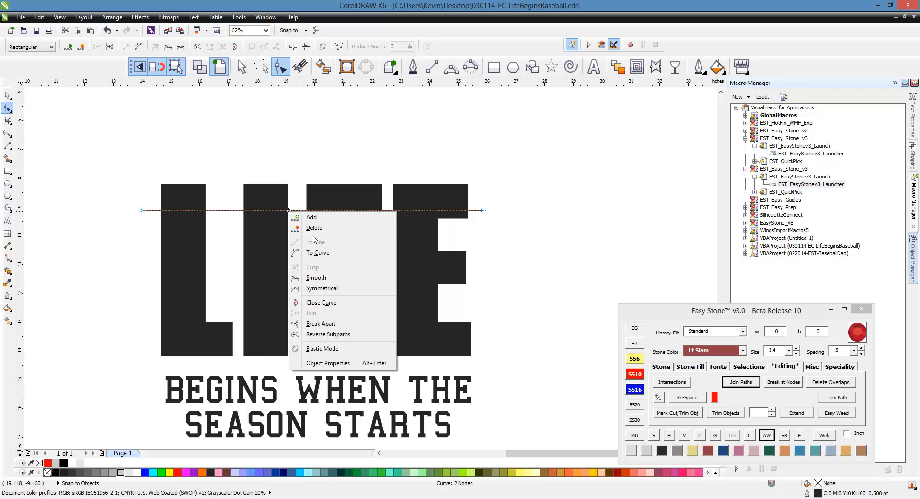
{"action": "left_click", "coordinate": [319, 253]}
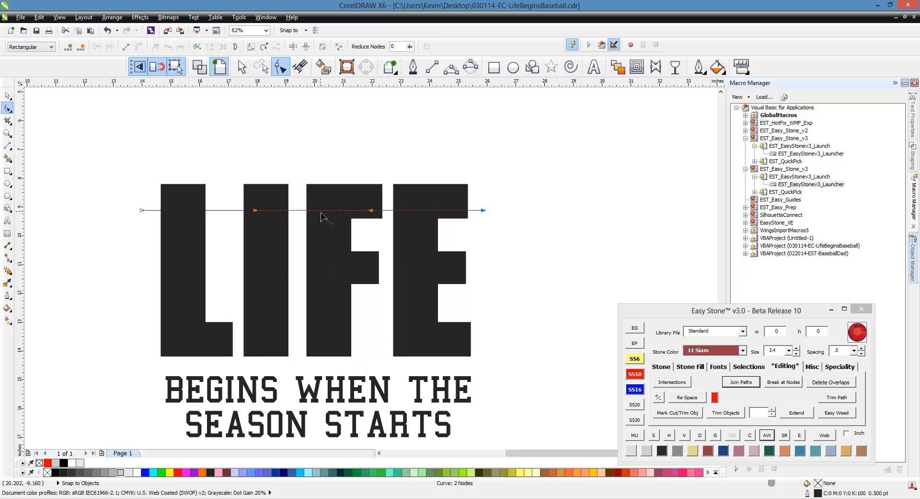
{"action": "left_click_drag", "start_coordinate": [321, 216], "coordinate": [322, 235]}
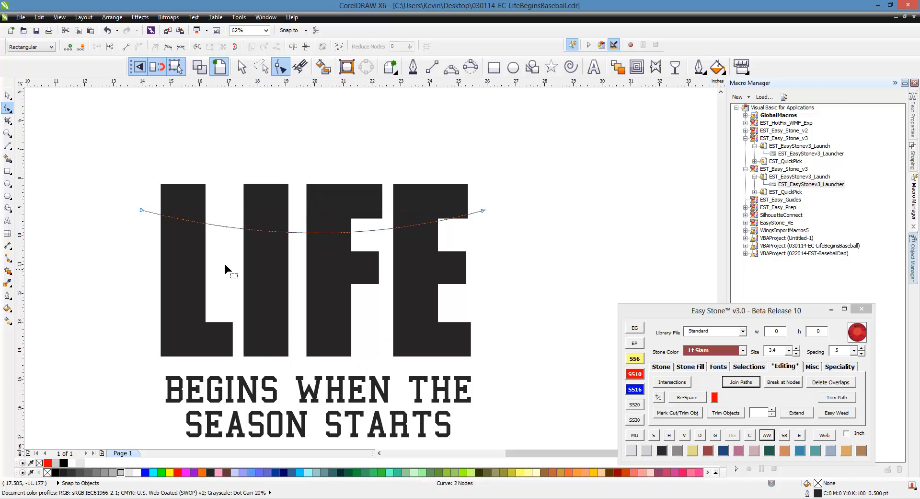
{"action": "left_click", "coordinate": [7, 95]}
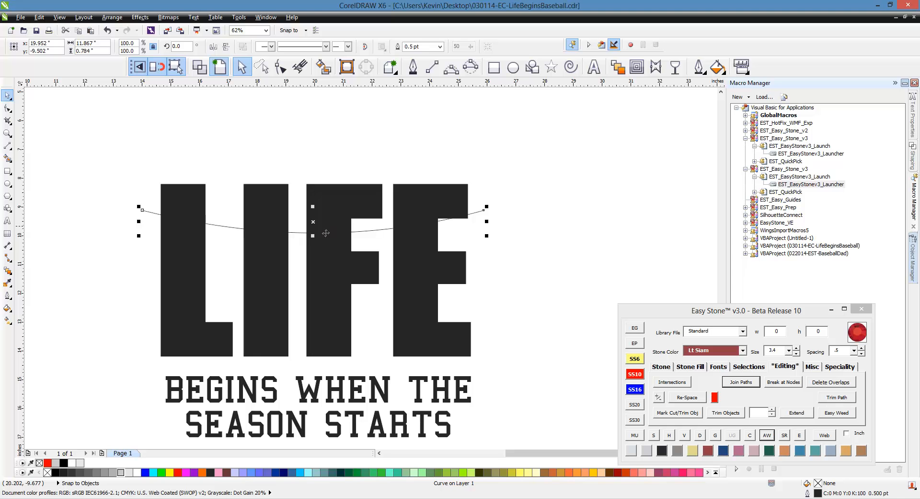
Step: Move the arc up into the empty space between the sample designs and LIFE, and deselect it
{"action": "left_click_drag", "start_coordinate": [322, 220], "coordinate": [322, 125]}
{"action": "scroll", "coordinate": [322, 126], "scroll_direction": "down", "scroll_amount": 1}
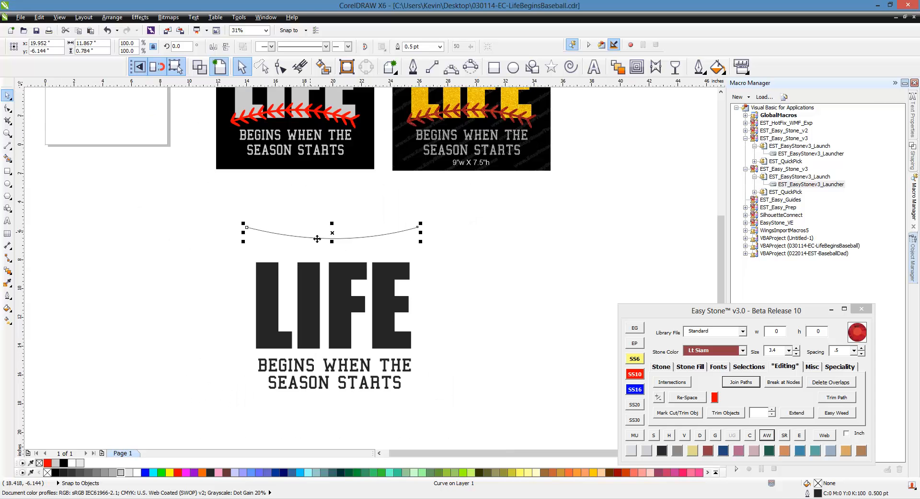
{"action": "scroll", "coordinate": [365, 242], "scroll_direction": "up", "scroll_amount": 2}
{"action": "left_click_drag", "start_coordinate": [359, 238], "coordinate": [354, 188]}
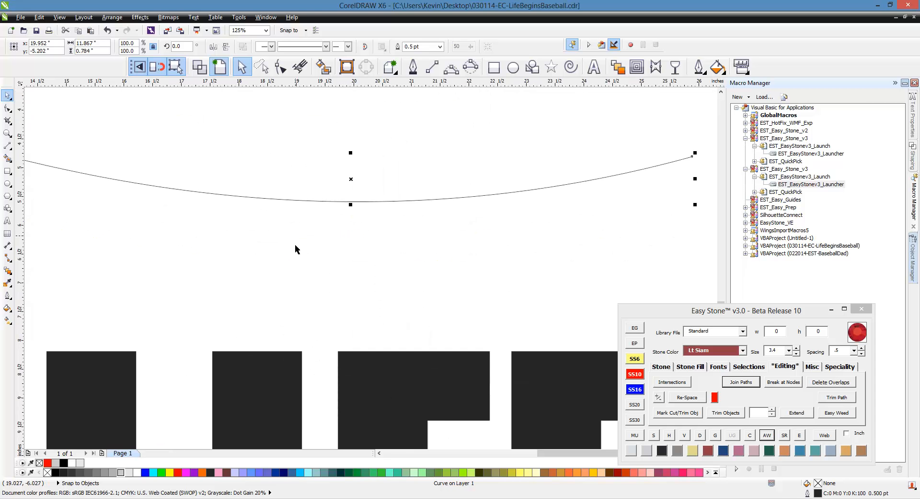
{"action": "scroll", "coordinate": [295, 244], "scroll_direction": "down", "scroll_amount": 1}
{"action": "left_click", "coordinate": [537, 269]}
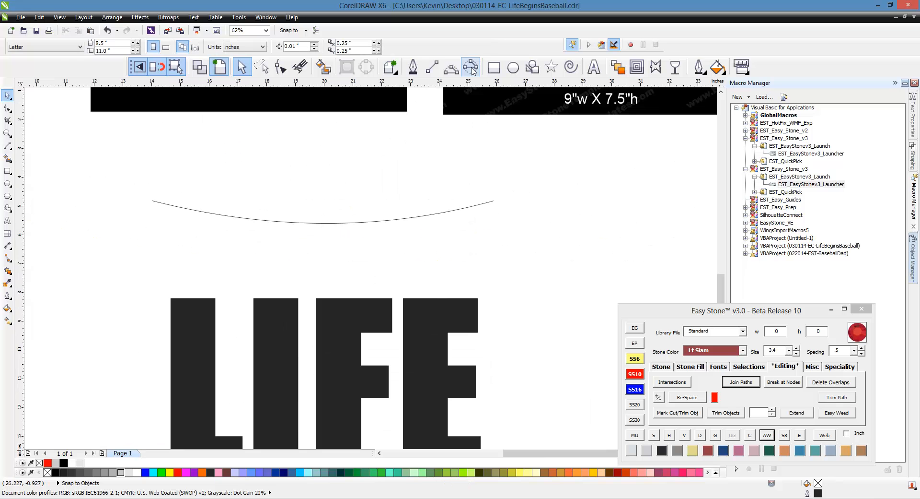
Step: Draw a diagonal line about 1 by 1 inch beside the arc and add a mirrored copy to form an inverted V
{"action": "left_click", "coordinate": [432, 67]}
{"action": "left_click_drag", "start_coordinate": [528, 254], "coordinate": [554, 219]}
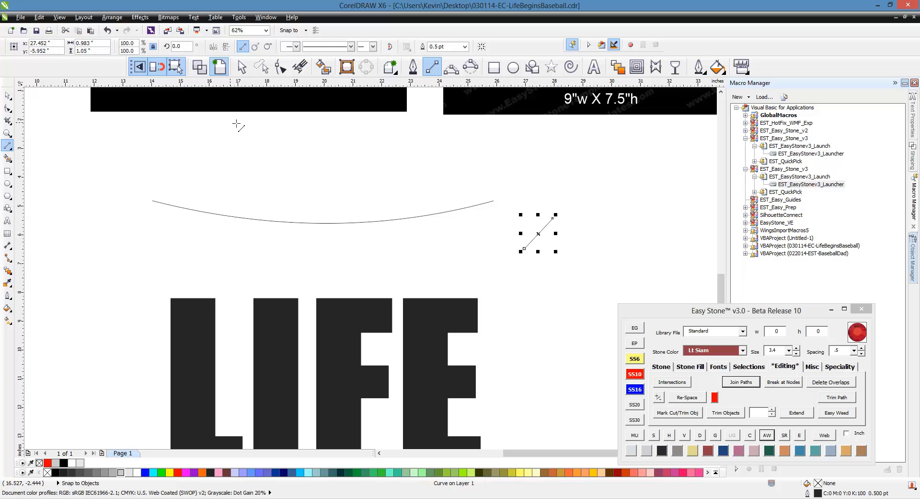
{"action": "left_click", "coordinate": [243, 72]}
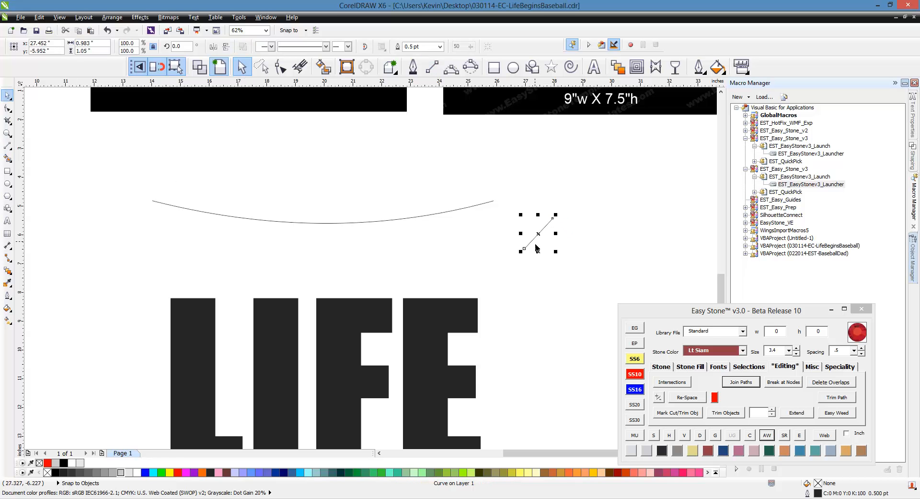
{"action": "left_click_drag", "start_coordinate": [526, 243], "coordinate": [567, 243]}
{"action": "left_click", "coordinate": [529, 307]}
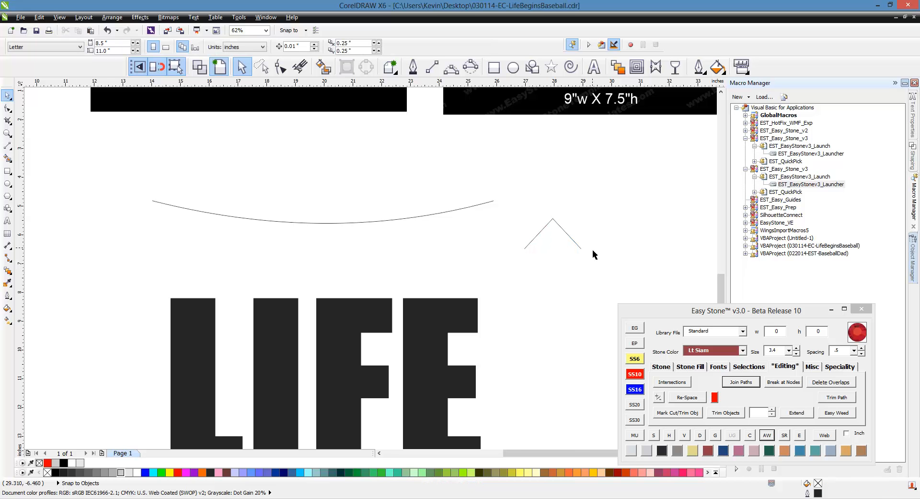
Step: Set the outline width of both inverted-V lines to 20 pt with the Outline Pen
{"action": "scroll", "coordinate": [595, 253], "scroll_direction": "up", "scroll_amount": 2}
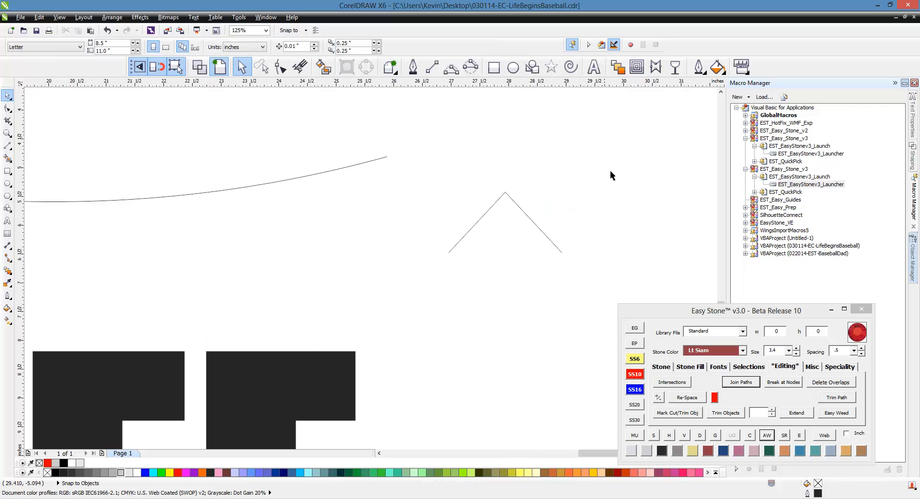
{"action": "left_click_drag", "start_coordinate": [616, 168], "coordinate": [415, 293]}
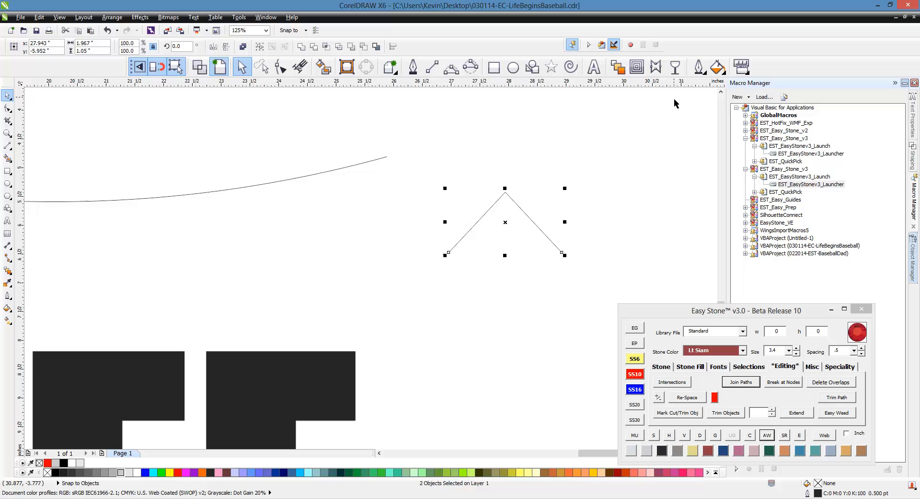
{"action": "left_click", "coordinate": [697, 72]}
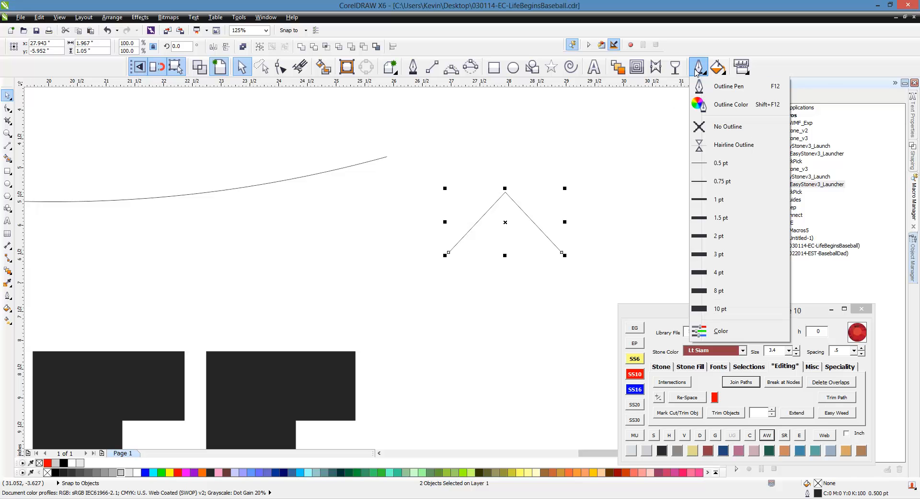
{"action": "left_click", "coordinate": [714, 90]}
{"action": "left_click_drag", "start_coordinate": [0, 161], "coordinate": [322, 201]}
{"action": "double_click", "coordinate": [232, 243]}
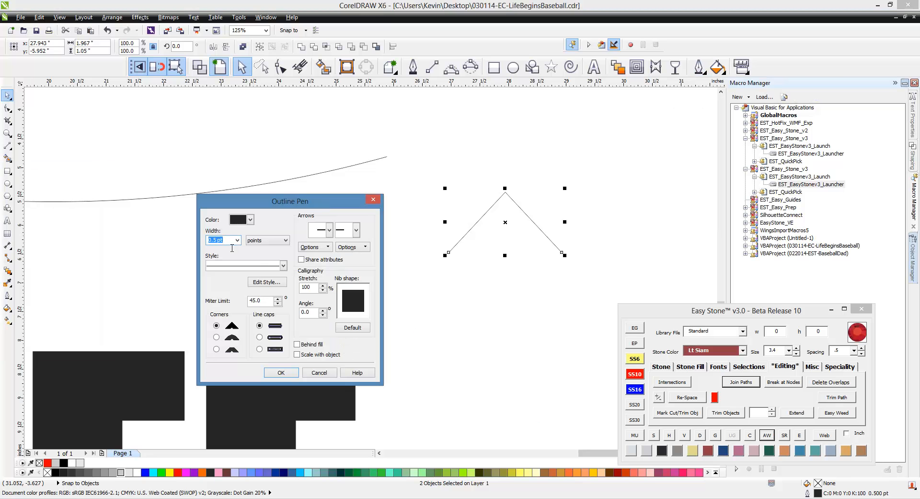
{"action": "type", "text": "20"}
{"action": "key", "text": "Return"}
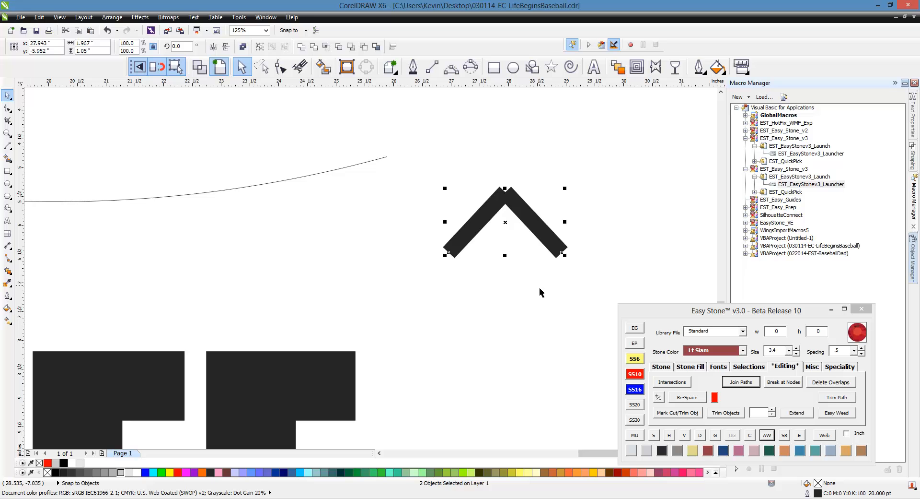
{"action": "left_click", "coordinate": [525, 228]}
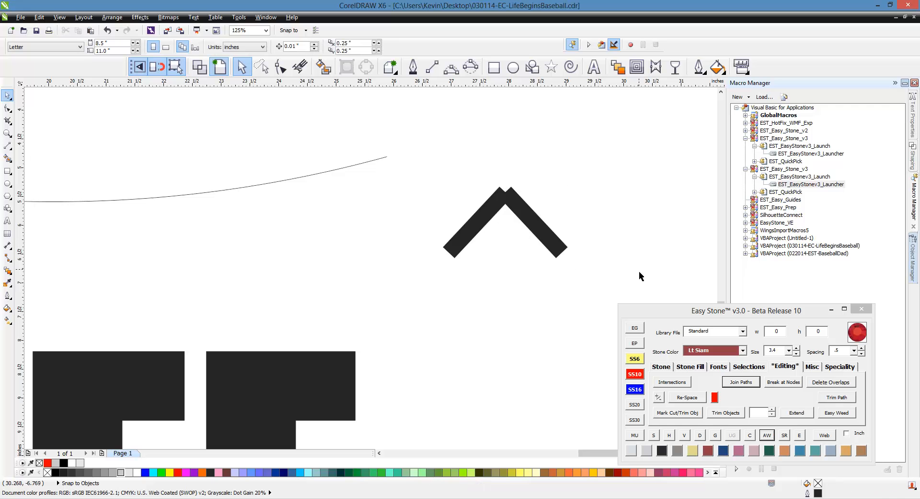
Step: Try joining the two inverted-V lines with Easy Stone's Join Paths
{"action": "left_click_drag", "start_coordinate": [635, 166], "coordinate": [421, 289]}
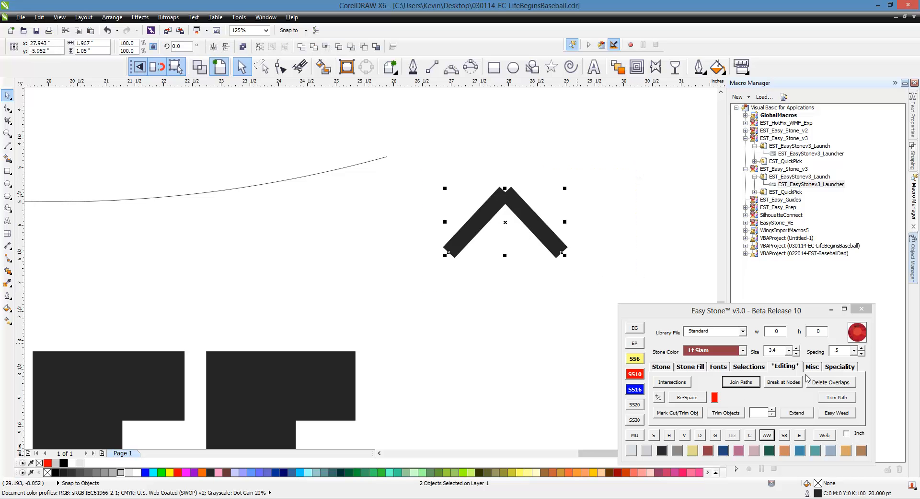
{"action": "left_click", "coordinate": [740, 382]}
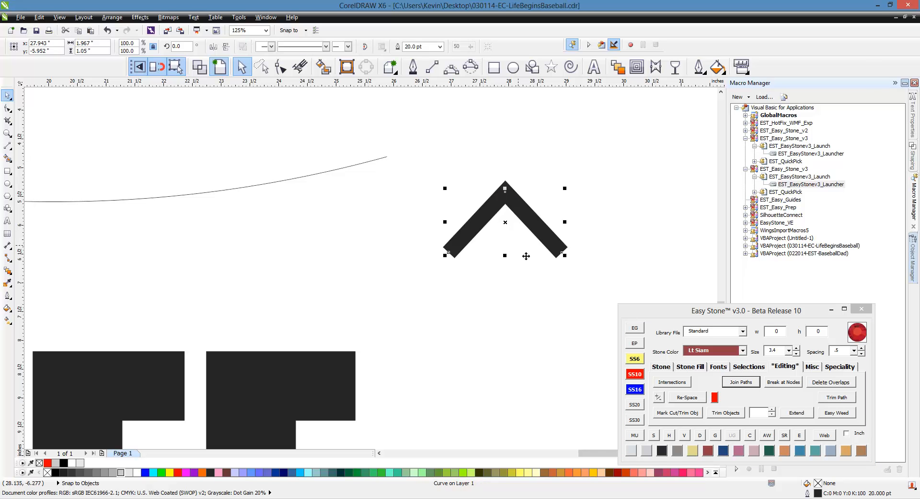
{"action": "key", "text": "ctrl+z"}
Step: Join the two inverted-V lines with Join Curves, using Extend and a 0.1" gap tolerance, and deselect the result
{"action": "left_click", "coordinate": [265, 17]}
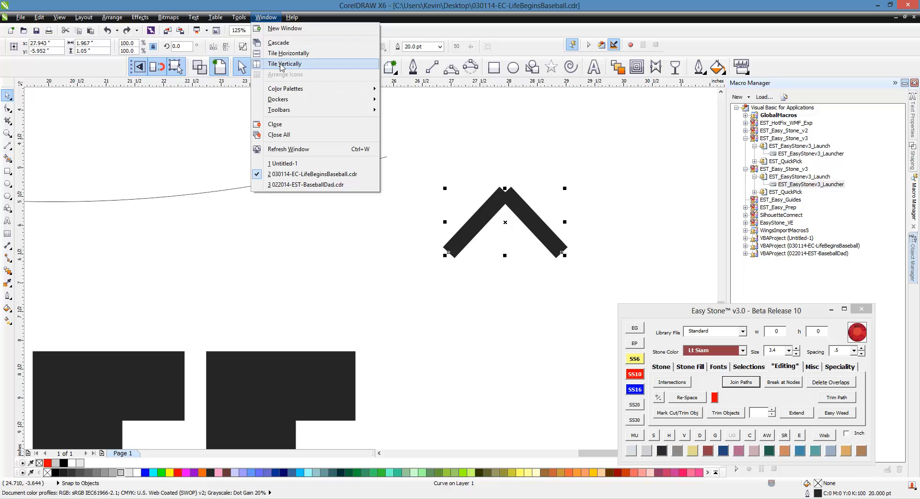
{"action": "mouse_move", "coordinate": [290, 100]}
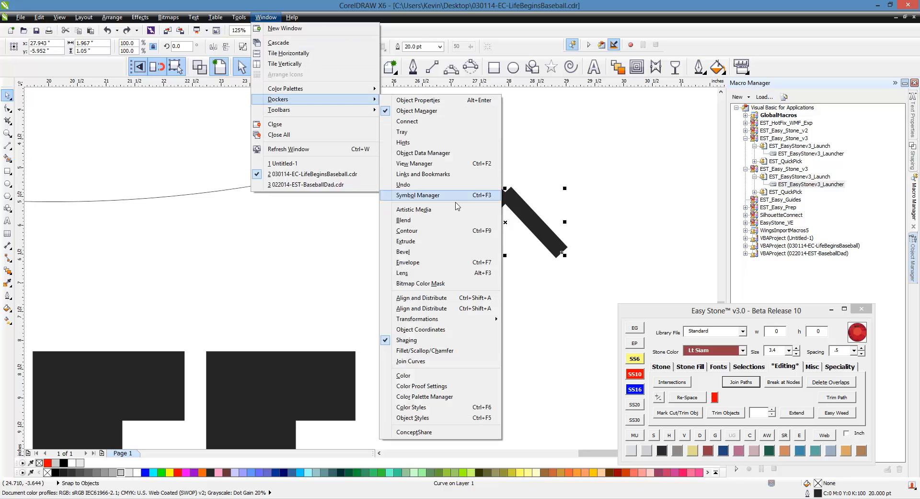
{"action": "left_click", "coordinate": [412, 361]}
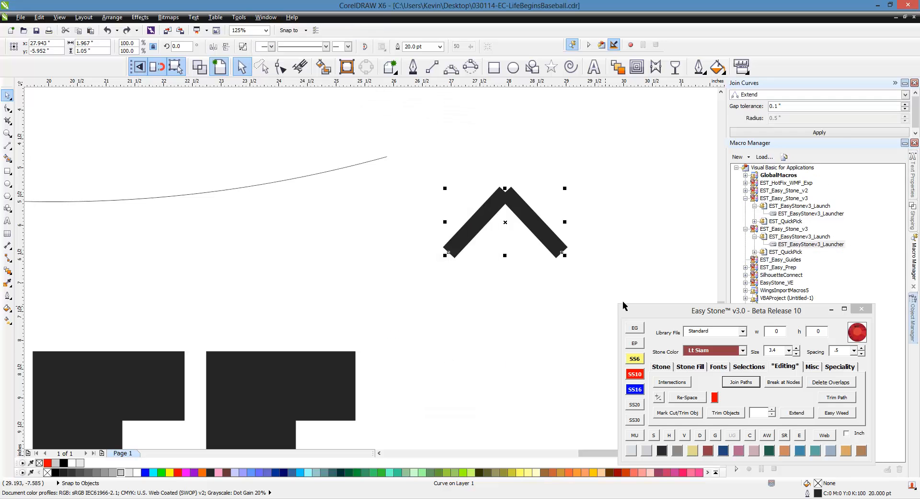
{"action": "left_click", "coordinate": [845, 134]}
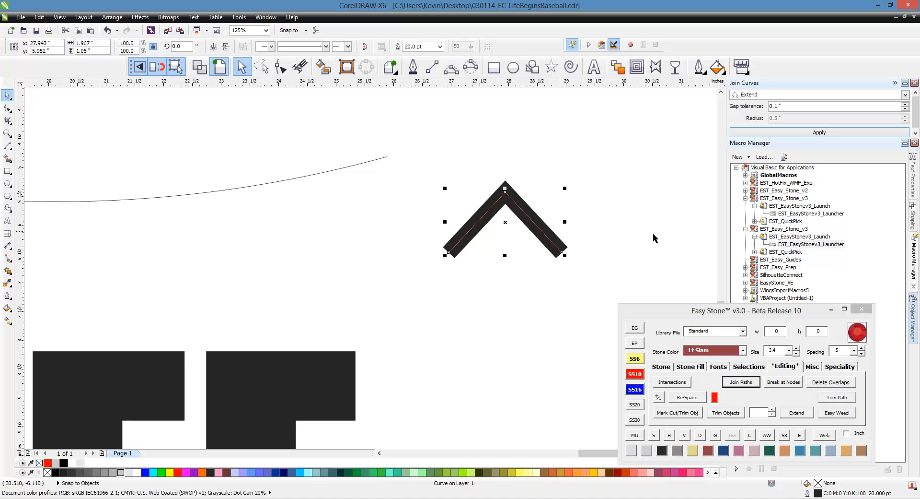
{"action": "left_click", "coordinate": [612, 253]}
Step: Move the joined inverted V farther right and down, away from the arc
{"action": "scroll", "coordinate": [564, 252], "scroll_direction": "down", "scroll_amount": 3}
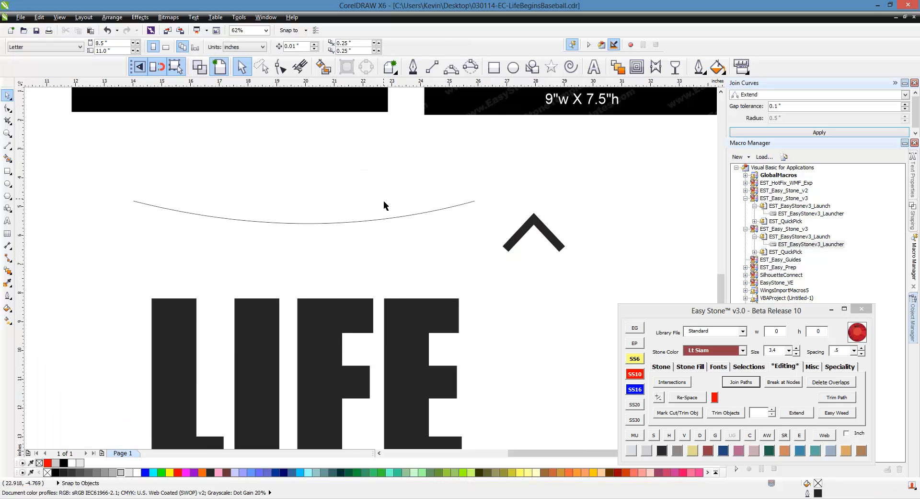
{"action": "scroll", "coordinate": [487, 235], "scroll_direction": "up", "scroll_amount": 2}
{"action": "left_click", "coordinate": [452, 208]}
{"action": "left_click_drag", "start_coordinate": [452, 208], "coordinate": [516, 250]}
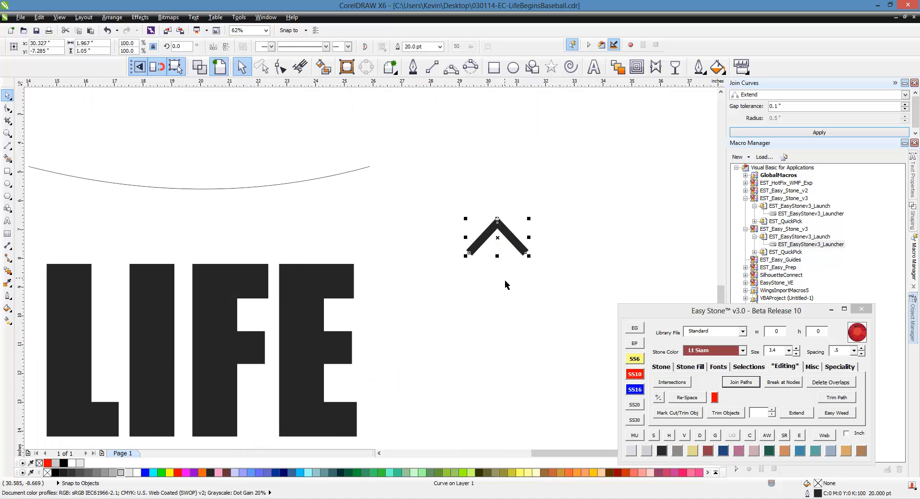
Step: Display the drawing in wireframe and convert the inverted V's 20 pt outline to an object
{"action": "scroll", "coordinate": [504, 257], "scroll_direction": "up", "scroll_amount": 2}
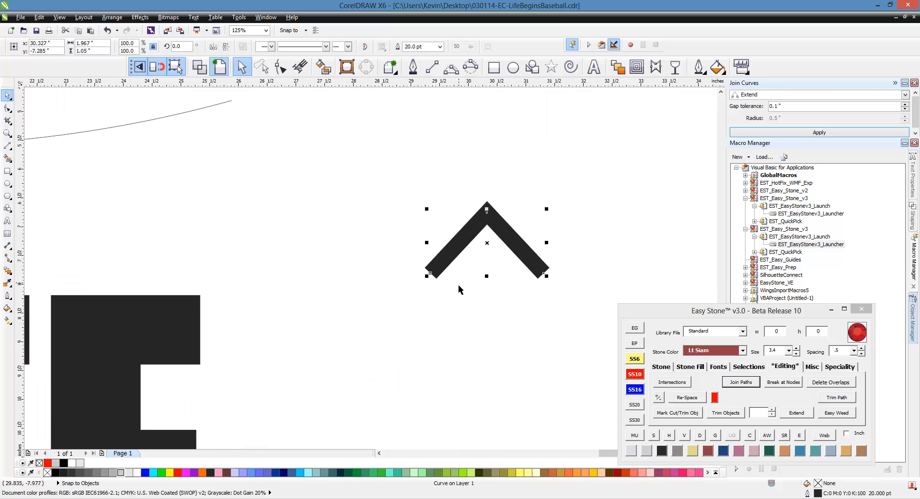
{"action": "left_click", "coordinate": [200, 67]}
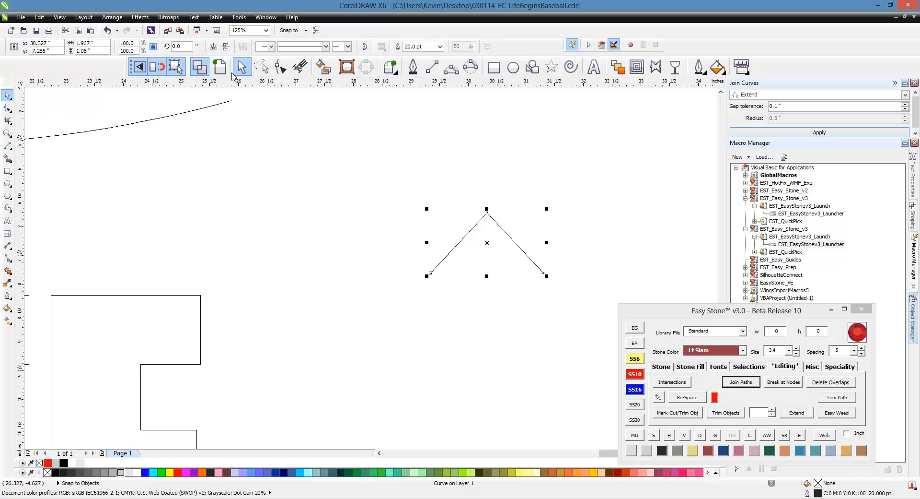
{"action": "left_click", "coordinate": [220, 66]}
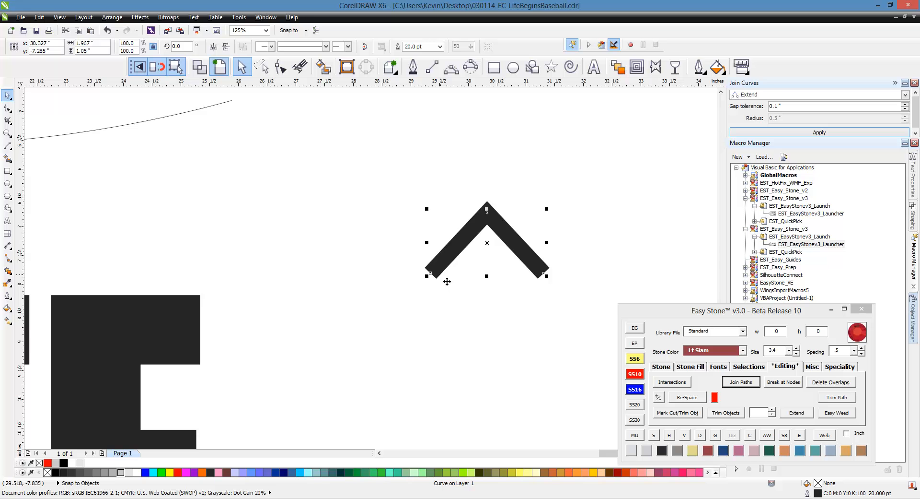
{"action": "left_click", "coordinate": [199, 67]}
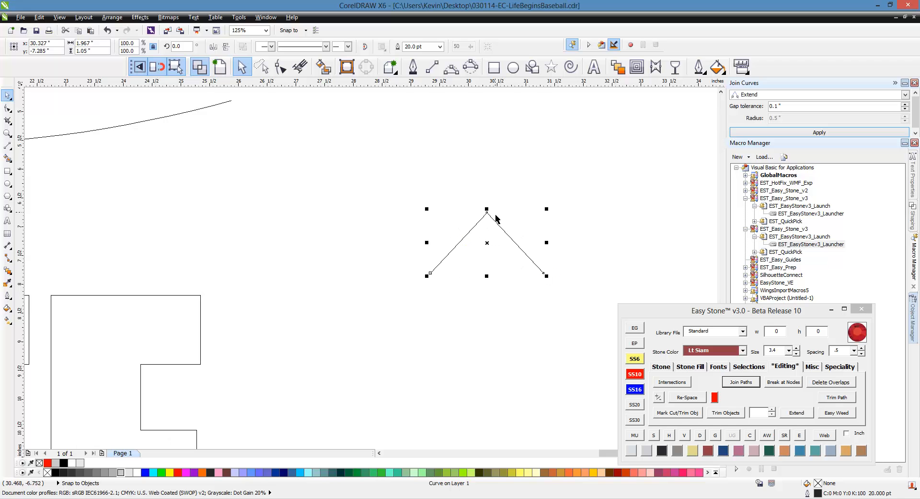
{"action": "left_click", "coordinate": [345, 70]}
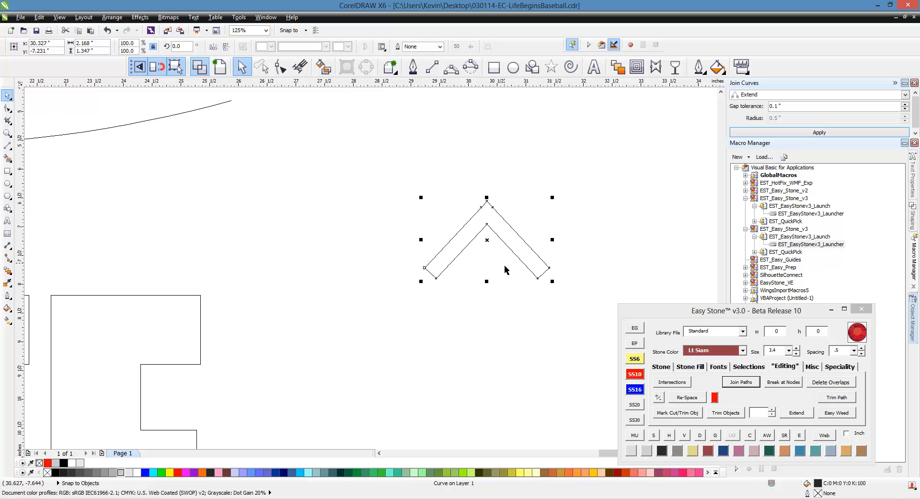
{"action": "scroll", "coordinate": [505, 269], "scroll_direction": "down", "scroll_amount": 2}
{"action": "scroll", "coordinate": [529, 275], "scroll_direction": "up", "scroll_amount": 2}
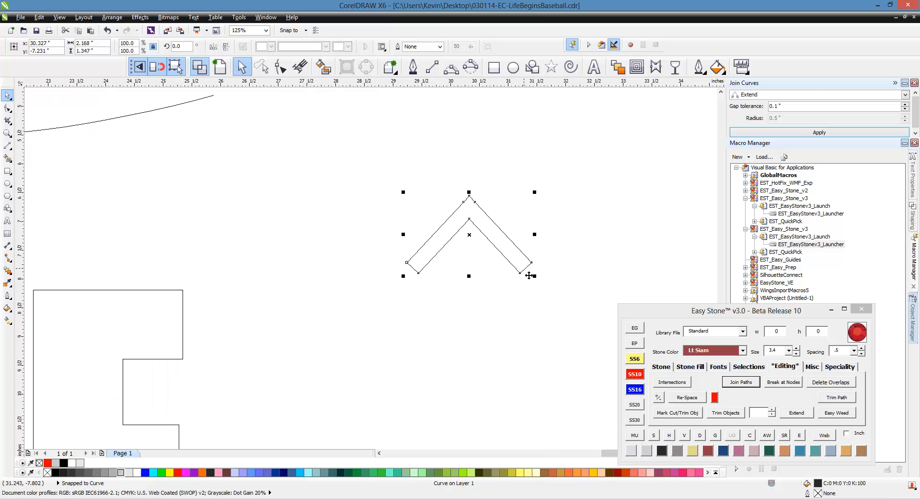
{"action": "scroll", "coordinate": [529, 275], "scroll_direction": "up", "scroll_amount": 1}
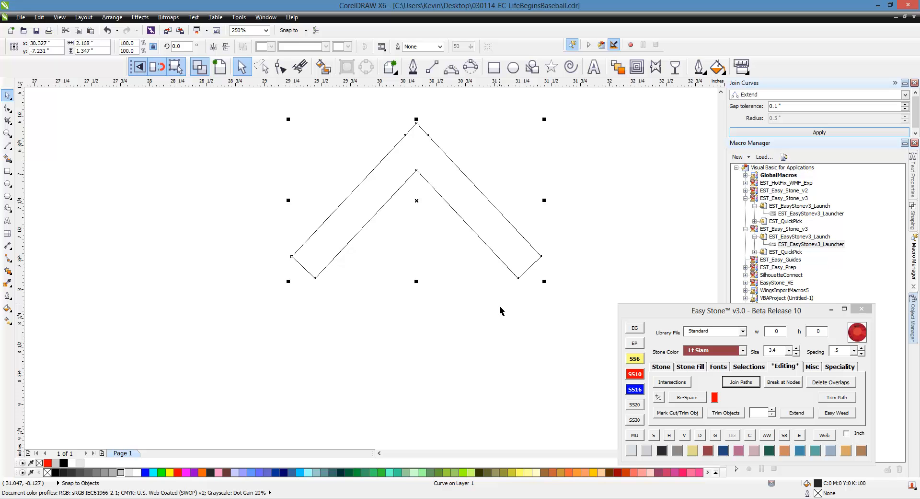
{"action": "key", "text": "F10"}
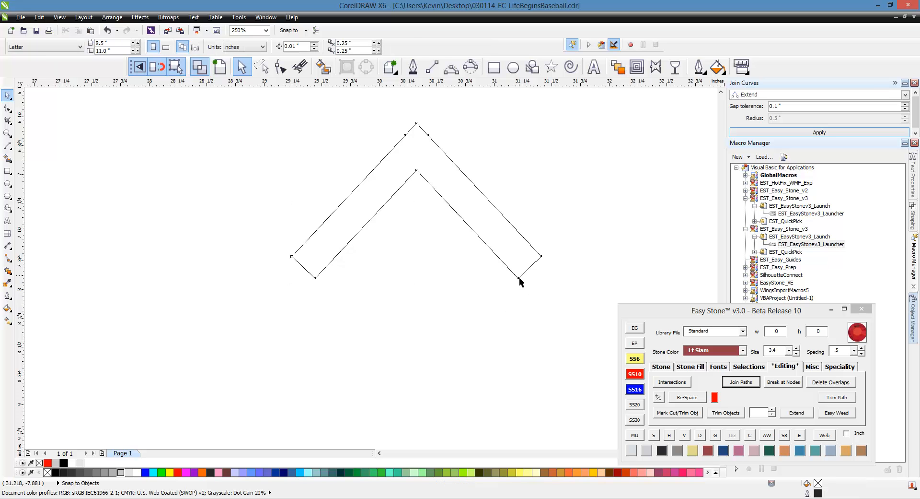
{"action": "mouse_move", "coordinate": [518, 277]}
{"action": "left_mouse_down"}
{"action": "mouse_move", "coordinate": [512, 267]}
{"action": "mouse_move", "coordinate": [515, 275]}
{"action": "left_mouse_up"}
{"action": "key", "text": "ctrl+z"}
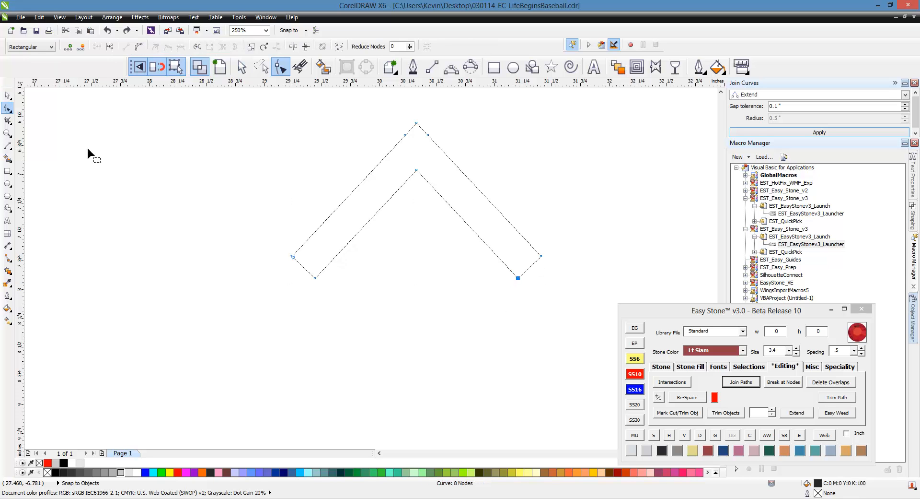
{"action": "left_click", "coordinate": [7, 95]}
Step: Add a node on each side of the left leg's outer end corner and delete the corner node between them
{"action": "key", "text": "F10"}
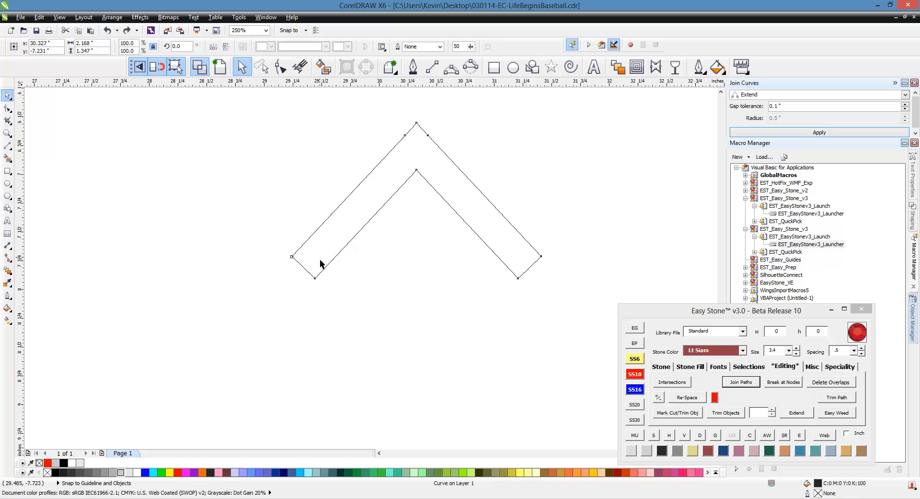
{"action": "double_click", "coordinate": [304, 244]}
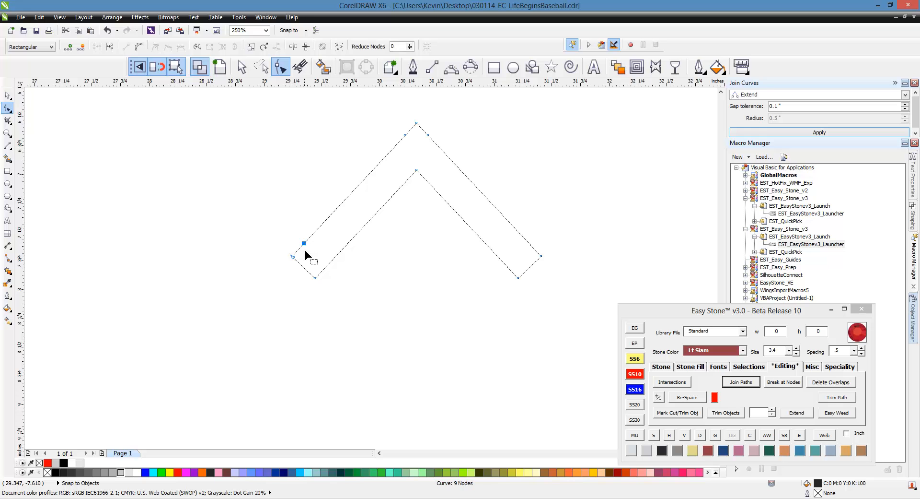
{"action": "left_click", "coordinate": [303, 270]}
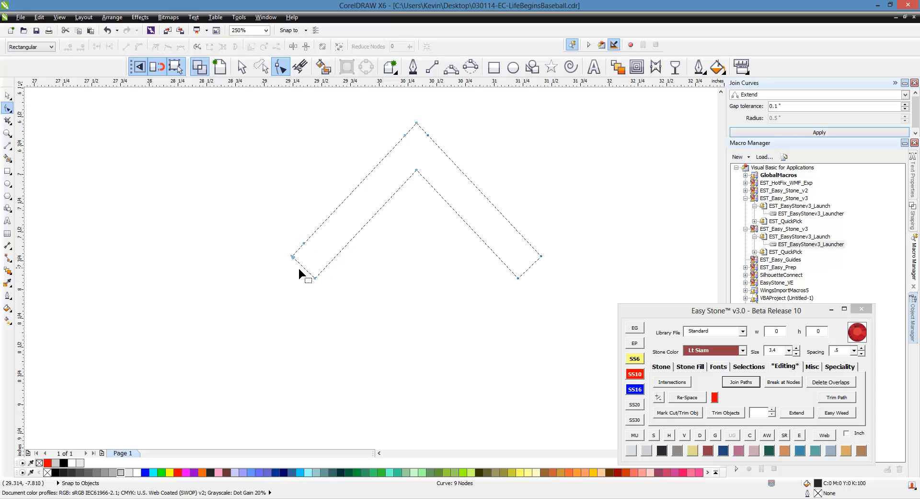
{"action": "double_click", "coordinate": [302, 264]}
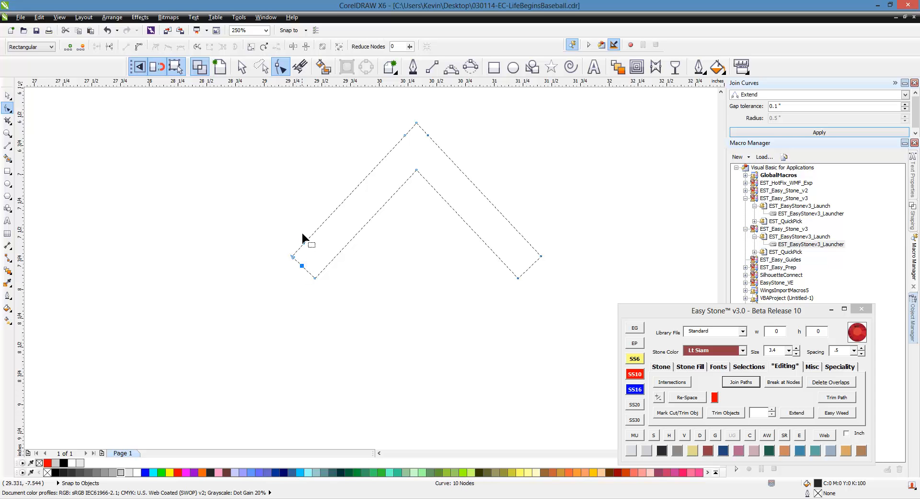
{"action": "double_click", "coordinate": [293, 259]}
{"action": "left_click", "coordinate": [292, 262]}
{"action": "double_click", "coordinate": [293, 259]}
{"action": "double_click", "coordinate": [293, 258]}
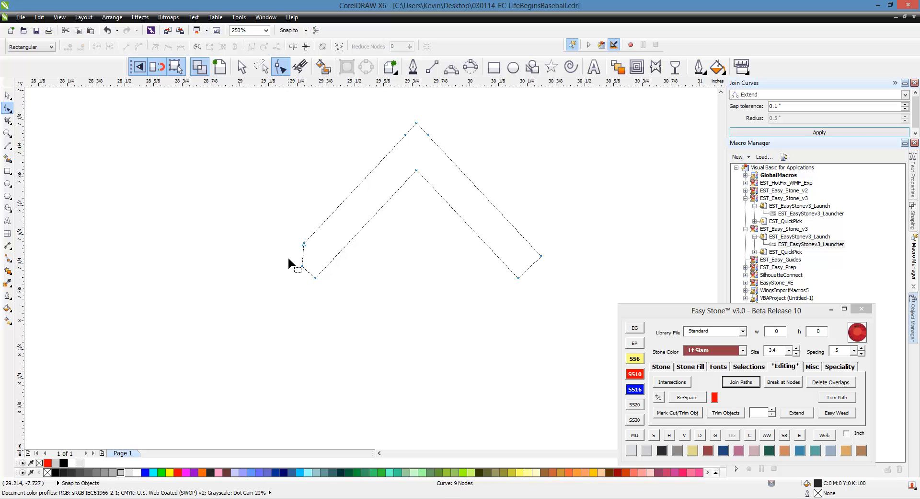
Step: Convert the short segment at the left leg's cut corner to a curve and bow it slightly outward
{"action": "scroll", "coordinate": [287, 255], "scroll_direction": "up", "scroll_amount": 2}
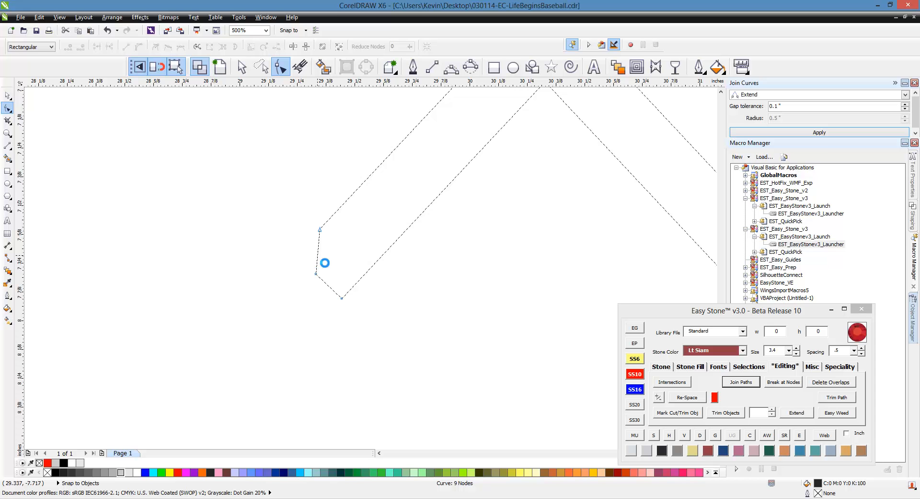
{"action": "left_click_drag", "start_coordinate": [318, 256], "coordinate": [311, 256]}
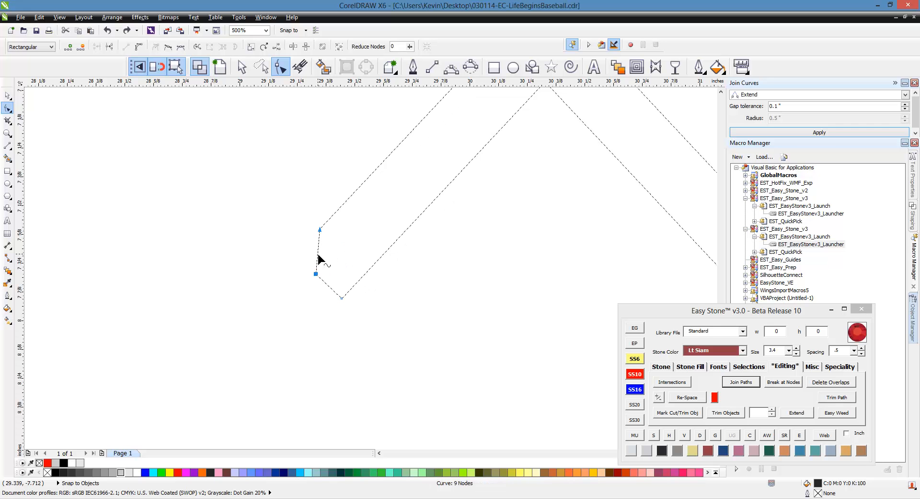
{"action": "right_click", "coordinate": [318, 255]}
{"action": "left_click", "coordinate": [346, 295]}
{"action": "left_click_drag", "start_coordinate": [319, 254], "coordinate": [312, 259]}
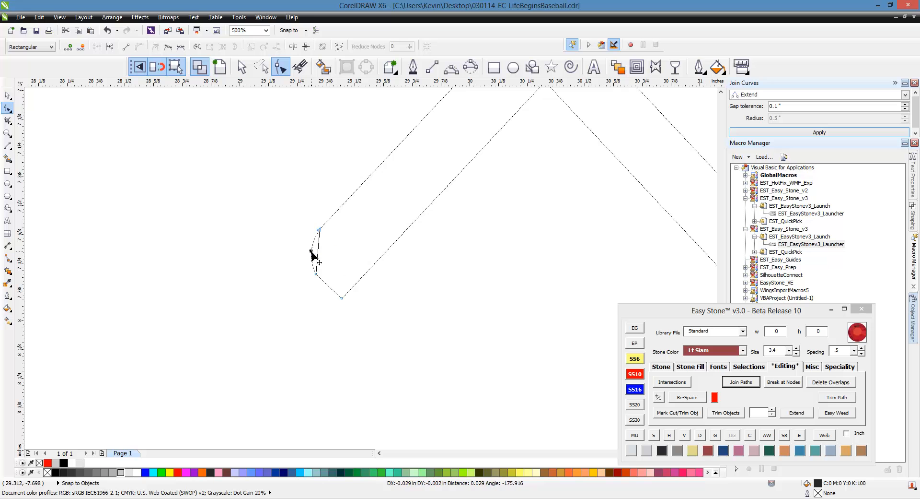
Step: Finish rounding the left leg's end by adding a node on its inner edge, deleting the lower corner node and reshaping the curve
{"action": "double_click", "coordinate": [362, 276]}
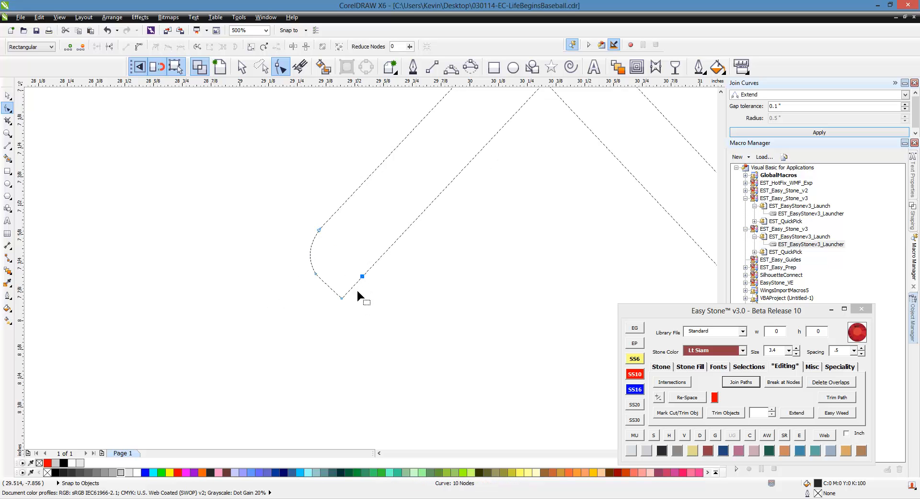
{"action": "double_click", "coordinate": [343, 295]}
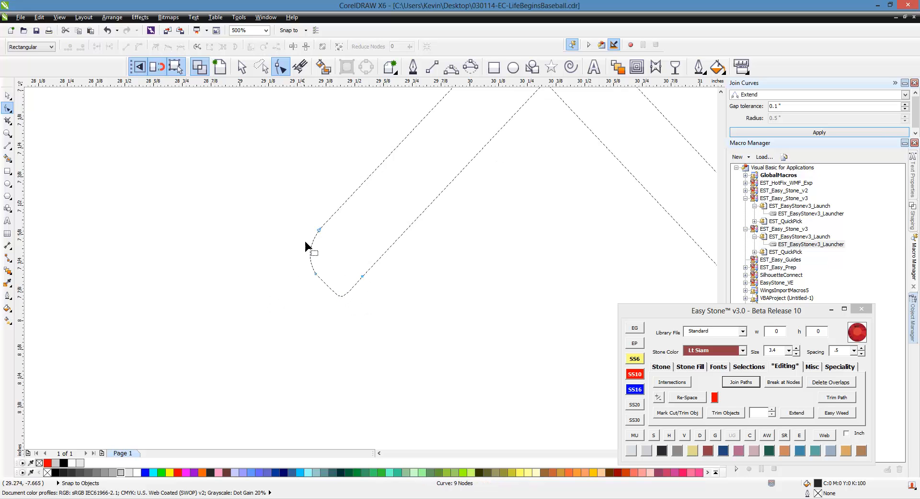
{"action": "left_click", "coordinate": [362, 277]}
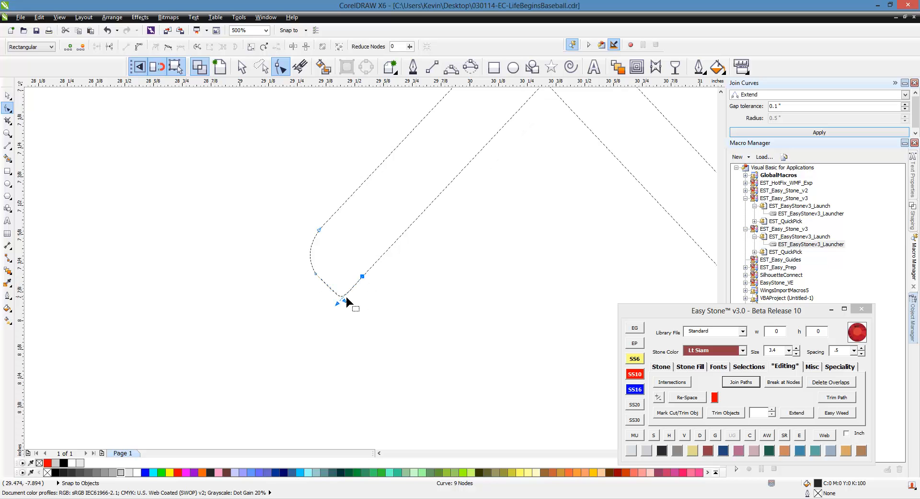
{"action": "mouse_move", "coordinate": [340, 297]}
{"action": "left_mouse_down"}
{"action": "mouse_move", "coordinate": [345, 281]}
{"action": "mouse_move", "coordinate": [346, 303]}
{"action": "mouse_move", "coordinate": [335, 291]}
{"action": "mouse_move", "coordinate": [346, 292]}
{"action": "left_mouse_up"}
{"action": "left_click", "coordinate": [8, 95]}
{"action": "left_click", "coordinate": [185, 222]}
Step: Add nodes beside the right leg's outer corner, pull the inner corner node up along its edge, and delete the outer corner node
{"action": "scroll", "coordinate": [495, 237], "scroll_direction": "down", "scroll_amount": 1}
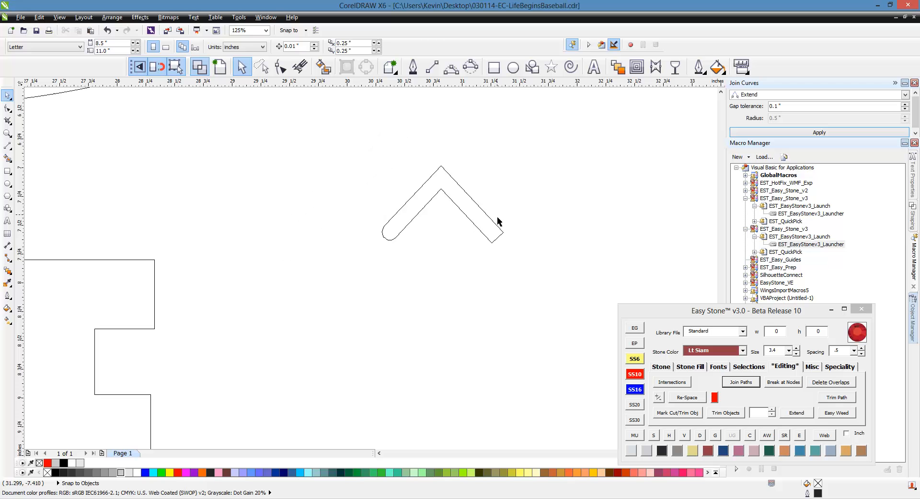
{"action": "scroll", "coordinate": [495, 237], "scroll_direction": "up", "scroll_amount": 2}
{"action": "key", "text": "F10"}
{"action": "left_click", "coordinate": [507, 249]}
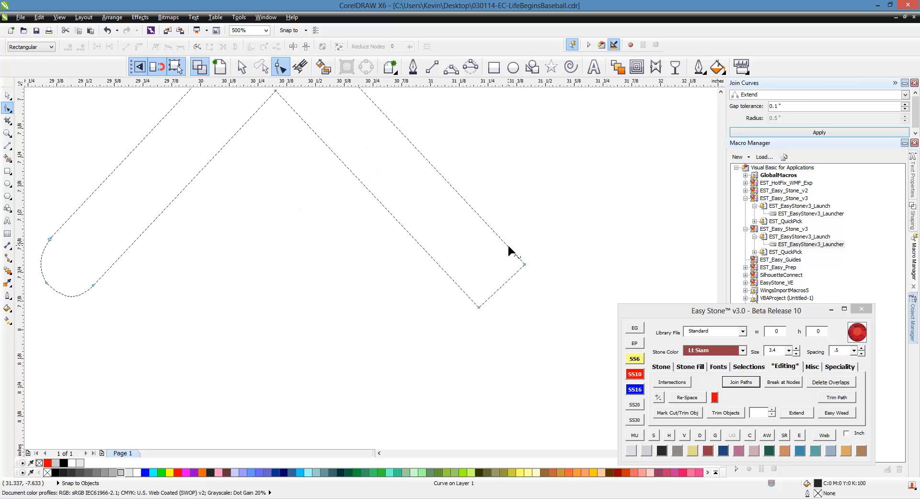
{"action": "double_click", "coordinate": [507, 245]}
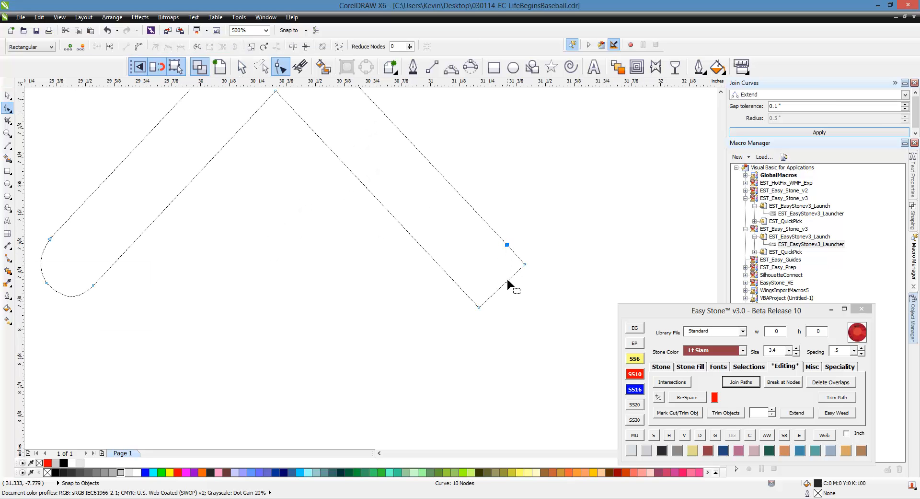
{"action": "double_click", "coordinate": [508, 280]}
{"action": "left_click_drag", "start_coordinate": [479, 307], "coordinate": [461, 287]}
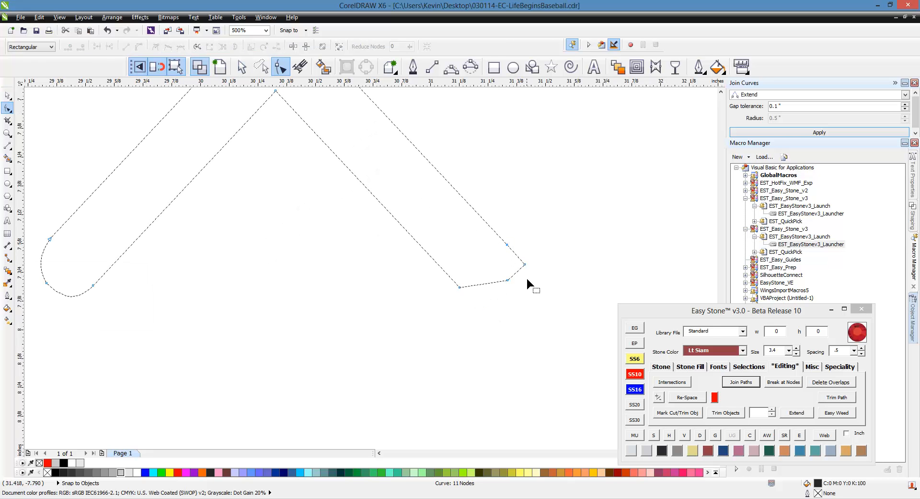
{"action": "double_click", "coordinate": [525, 264]}
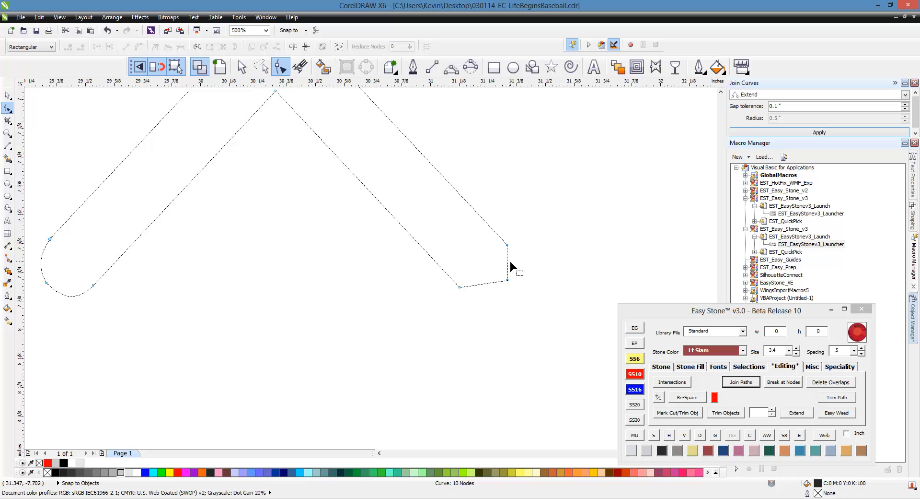
Step: Select the three nodes at the right leg's end and convert their segments to curves
{"action": "left_click_drag", "start_coordinate": [520, 257], "coordinate": [438, 306]}
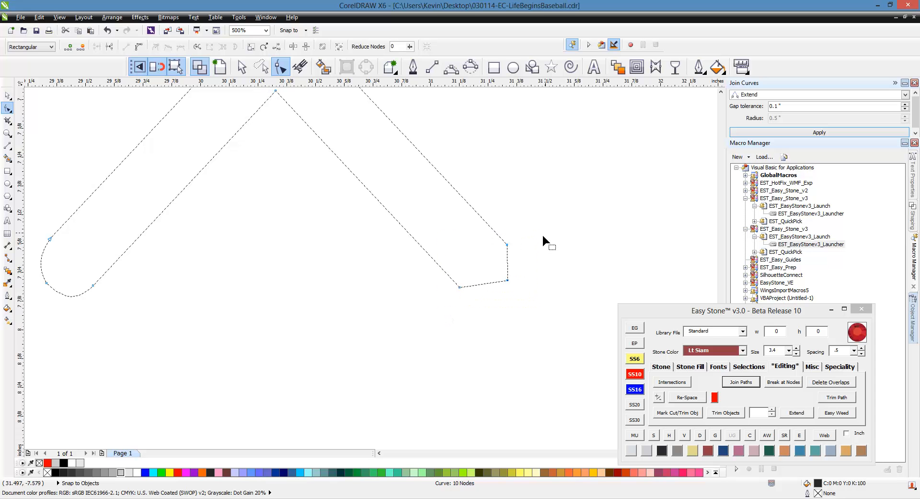
{"action": "left_click_drag", "start_coordinate": [545, 234], "coordinate": [447, 311]}
{"action": "right_click", "coordinate": [507, 260]}
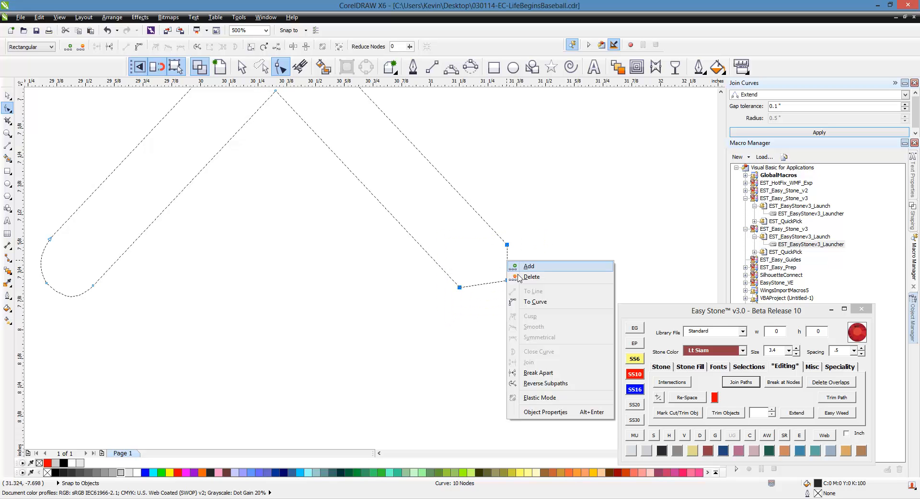
{"action": "left_click", "coordinate": [539, 237]}
{"action": "left_click_drag", "start_coordinate": [573, 216], "coordinate": [428, 316]}
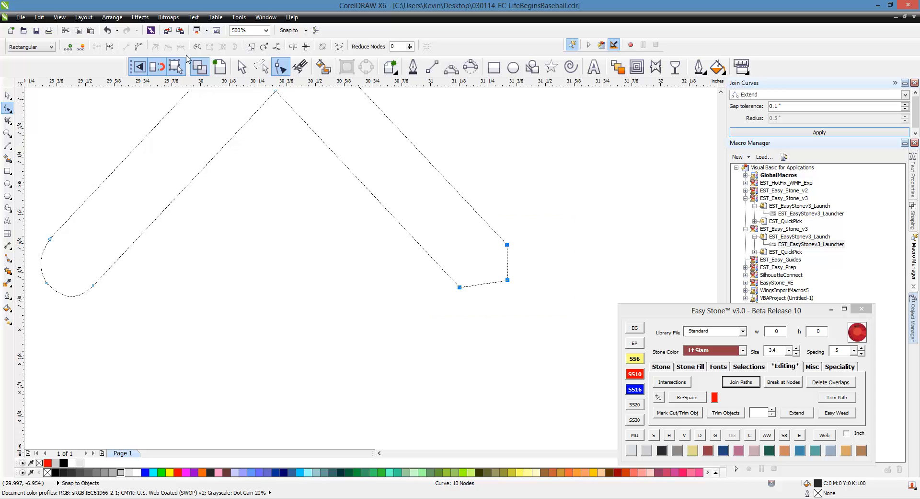
{"action": "left_click", "coordinate": [139, 46]}
{"action": "left_click", "coordinate": [513, 314]}
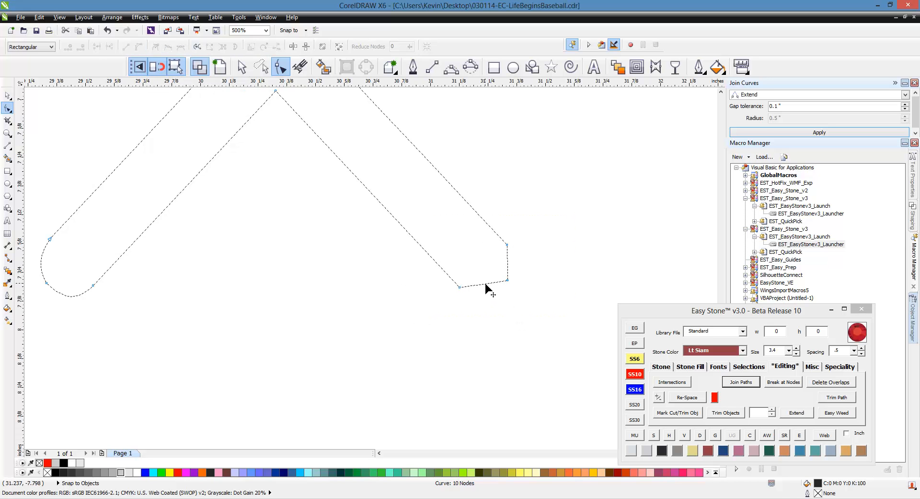
Step: Bow the two straight segments at the right leg's end outward to round it off, and deselect the shape
{"action": "left_click_drag", "start_coordinate": [485, 283], "coordinate": [485, 292]}
{"action": "left_click_drag", "start_coordinate": [508, 265], "coordinate": [513, 263]}
{"action": "left_click", "coordinate": [544, 280]}
{"action": "scroll", "coordinate": [543, 279], "scroll_direction": "down", "scroll_amount": 2}
{"action": "left_click", "coordinate": [7, 95]}
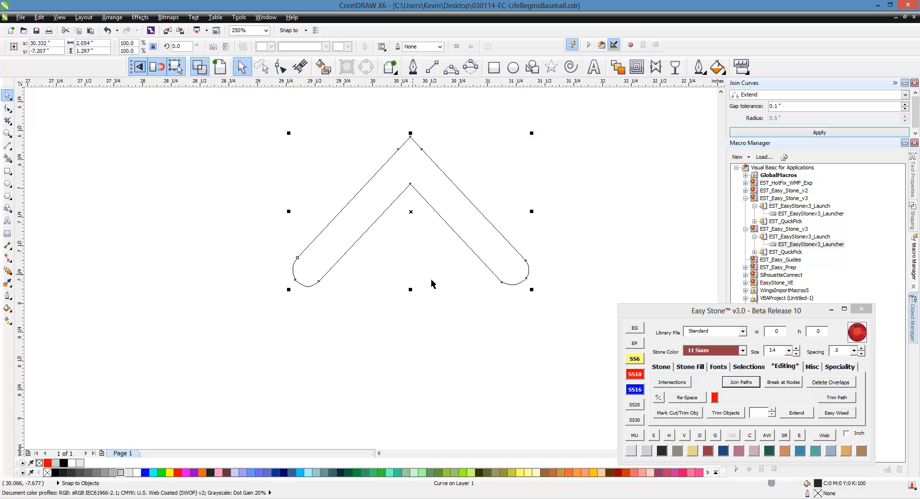
{"action": "left_click", "coordinate": [421, 327]}
Step: Switch the display from wireframe to filled objects and fill the inverted-V shape with red
{"action": "scroll", "coordinate": [408, 285], "scroll_direction": "down", "scroll_amount": 4}
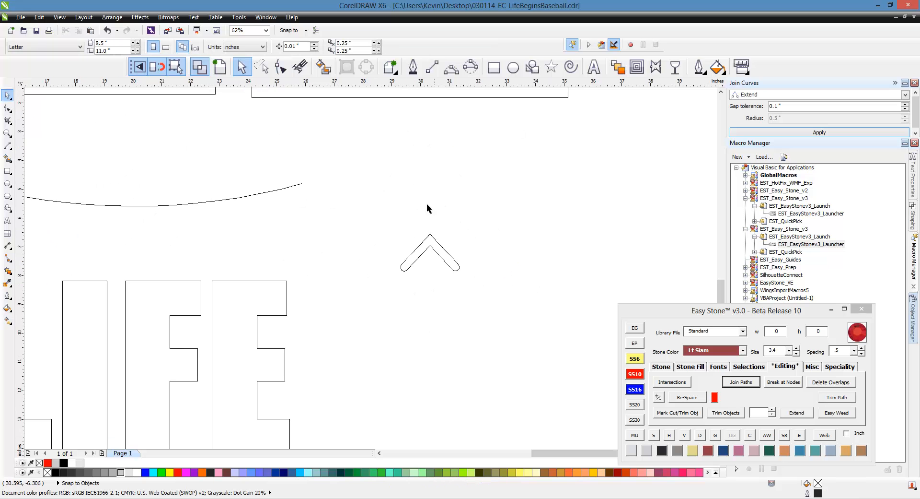
{"action": "left_click", "coordinate": [219, 66]}
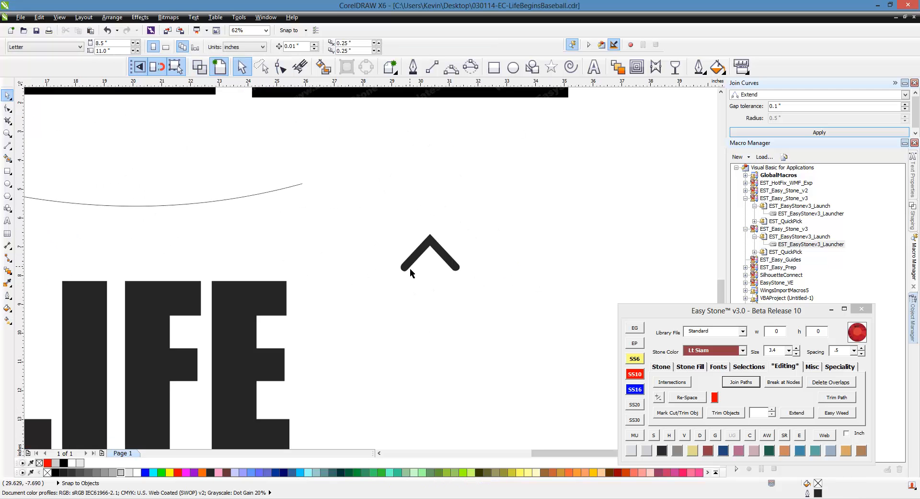
{"action": "left_click", "coordinate": [407, 272]}
{"action": "scroll", "coordinate": [432, 261], "scroll_direction": "down", "scroll_amount": 2}
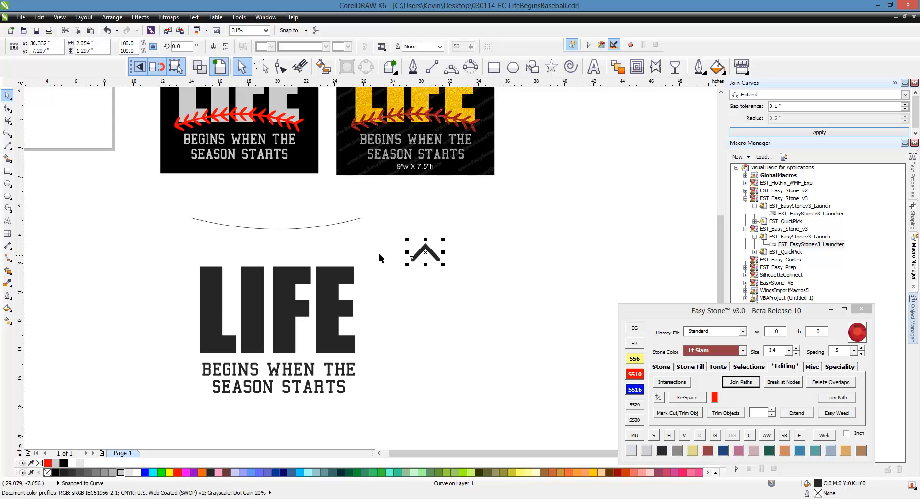
{"action": "scroll", "coordinate": [379, 255], "scroll_direction": "up", "scroll_amount": 2}
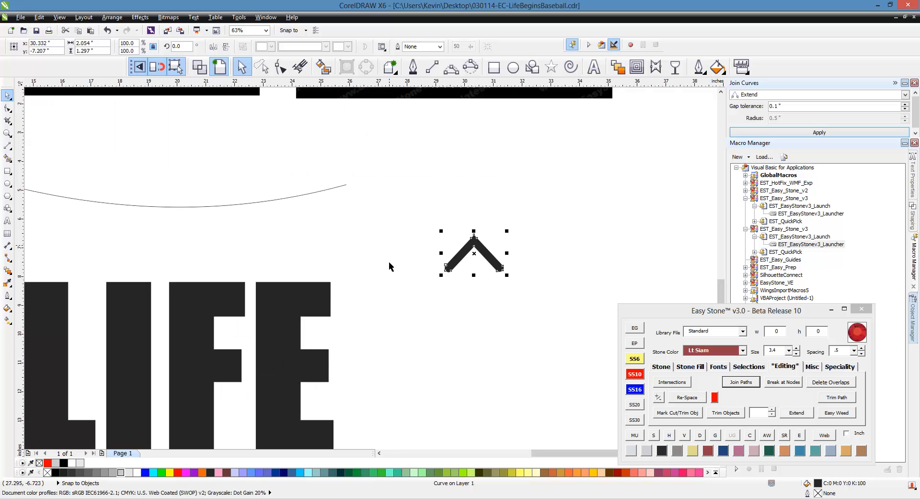
{"action": "left_click", "coordinate": [177, 472]}
{"action": "left_click", "coordinate": [548, 358]}
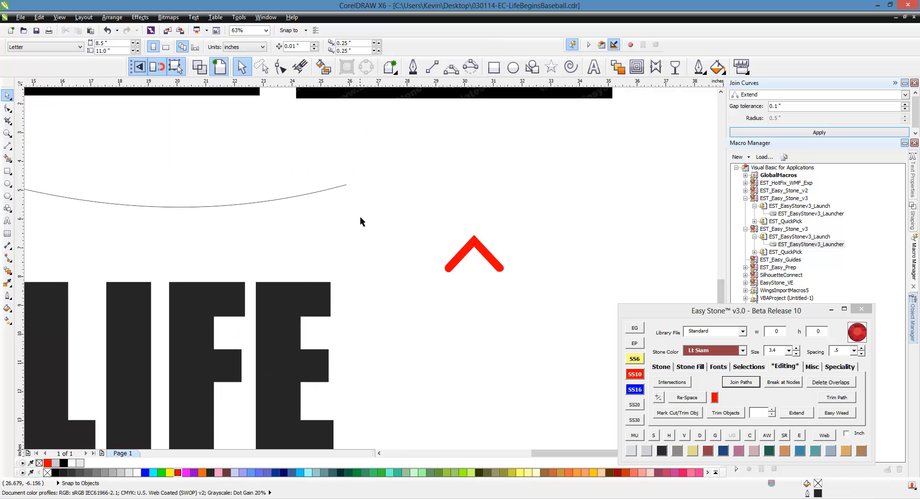
{"action": "scroll", "coordinate": [346, 230], "scroll_direction": "down", "scroll_amount": 2}
{"action": "scroll", "coordinate": [478, 238], "scroll_direction": "up", "scroll_amount": 2}
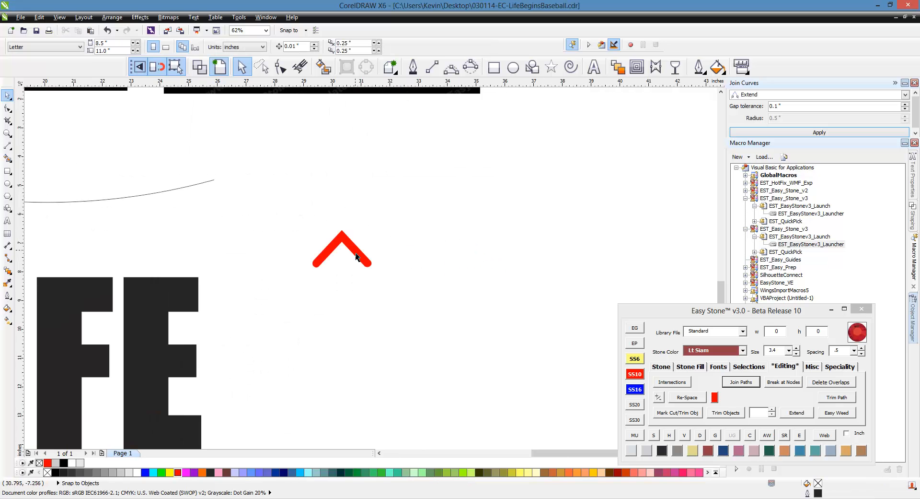
Step: Duplicate the red inverted V about 10 inches to the right and slightly higher, and blend the two shapes with 20 steps
{"action": "left_click_drag", "start_coordinate": [357, 257], "coordinate": [643, 205]}
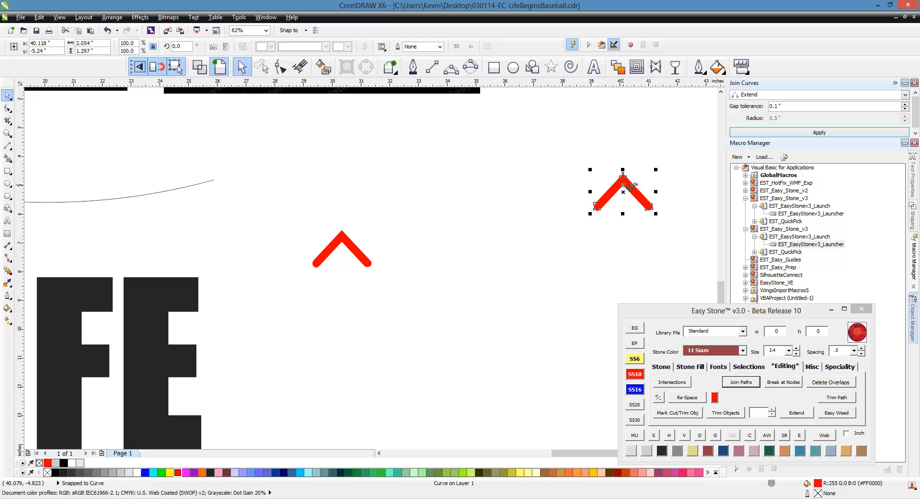
{"action": "left_click", "coordinate": [618, 70]}
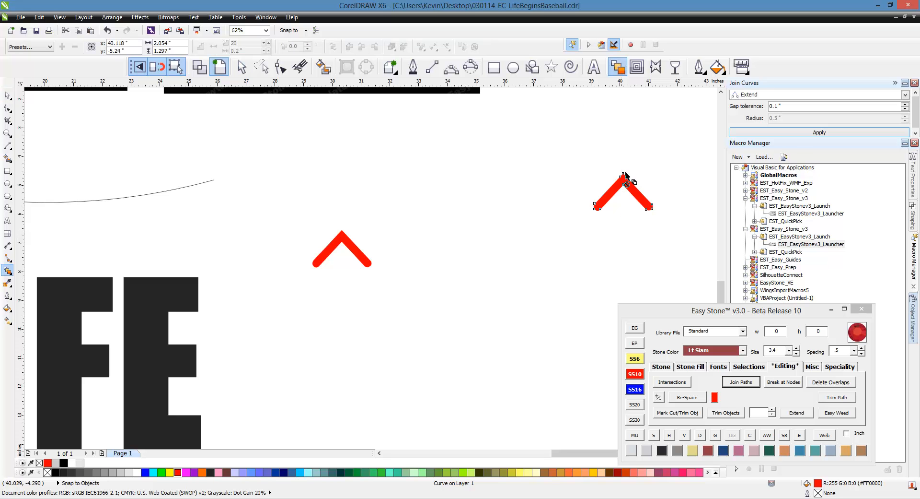
{"action": "left_click_drag", "start_coordinate": [570, 183], "coordinate": [350, 243]}
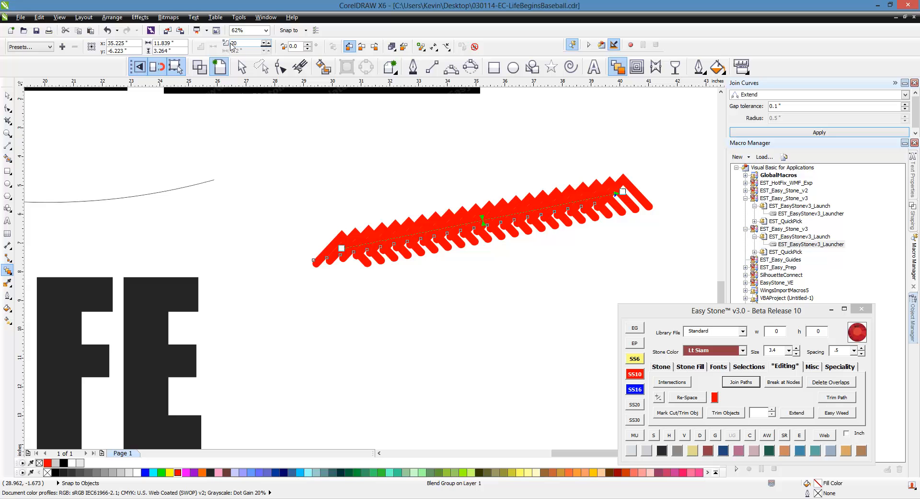
{"action": "left_click", "coordinate": [7, 96]}
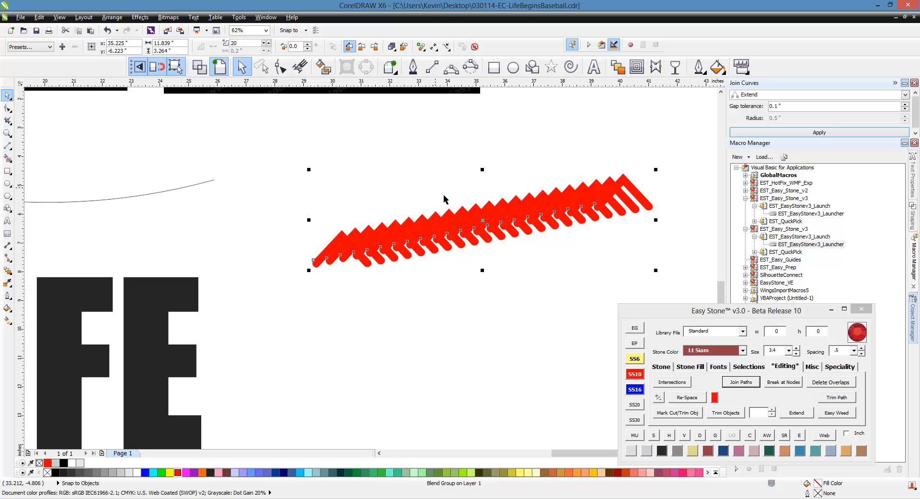
{"action": "scroll", "coordinate": [477, 261], "scroll_direction": "down", "scroll_amount": 2}
{"action": "left_click", "coordinate": [474, 277]}
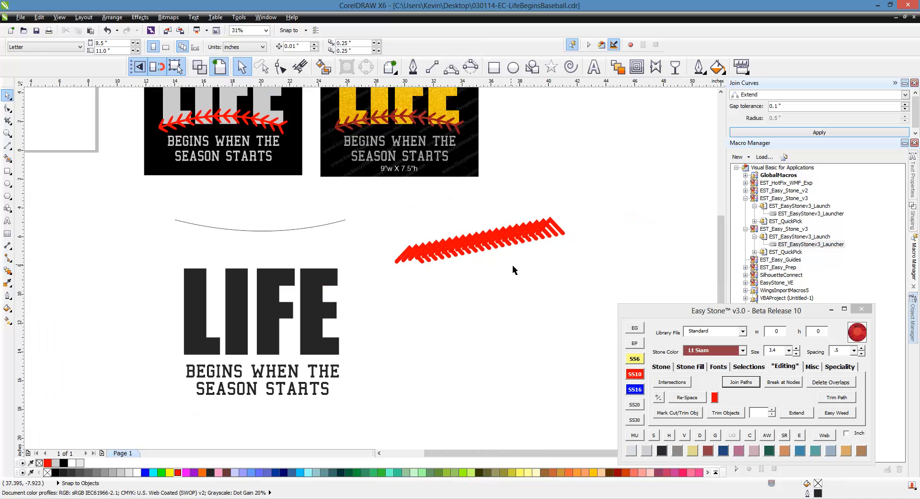
Step: Fit the red blend to the curved line using Apply Blend in Easy Stone's Vinyl Essentials with Rotate Object enabled, and close the dialog
{"action": "left_click", "coordinate": [482, 249]}
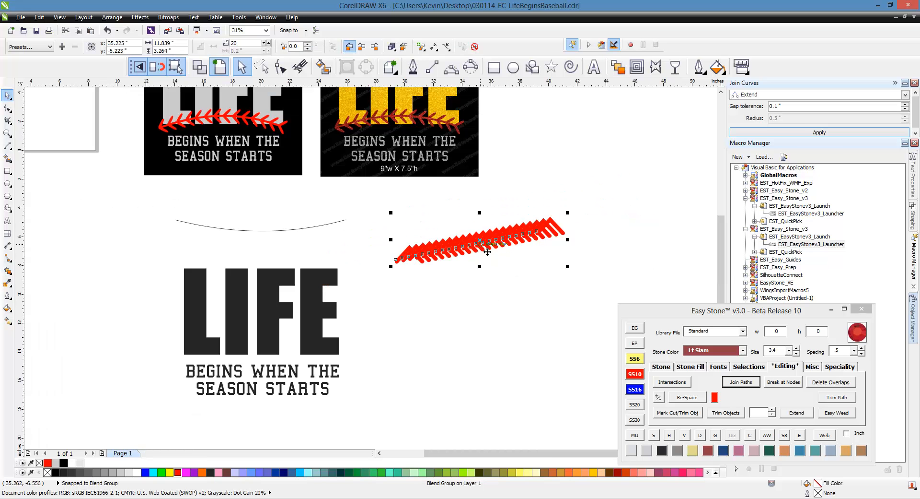
{"action": "left_click", "coordinate": [257, 233], "text": "shift"}
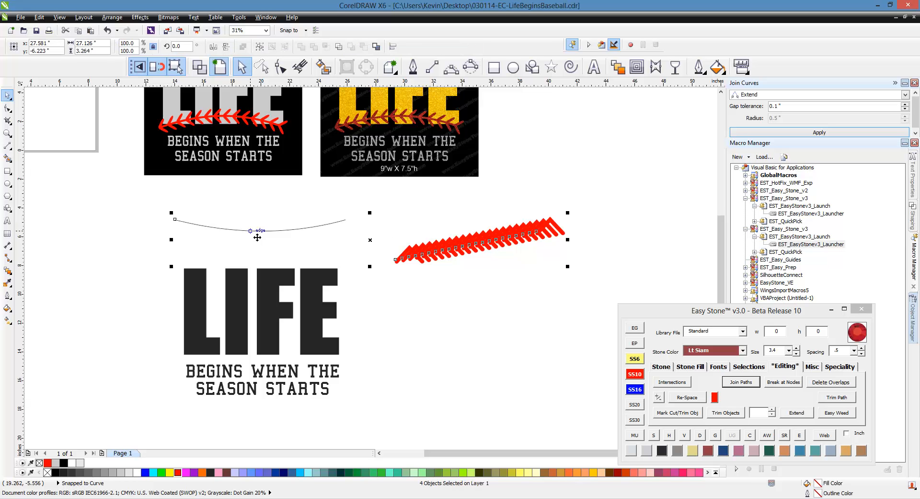
{"action": "left_click", "coordinate": [635, 343]}
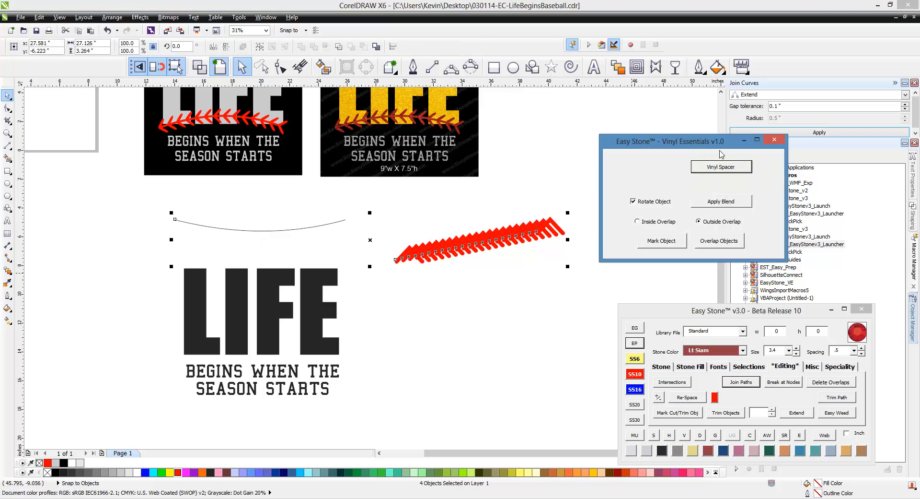
{"action": "left_click", "coordinate": [731, 203]}
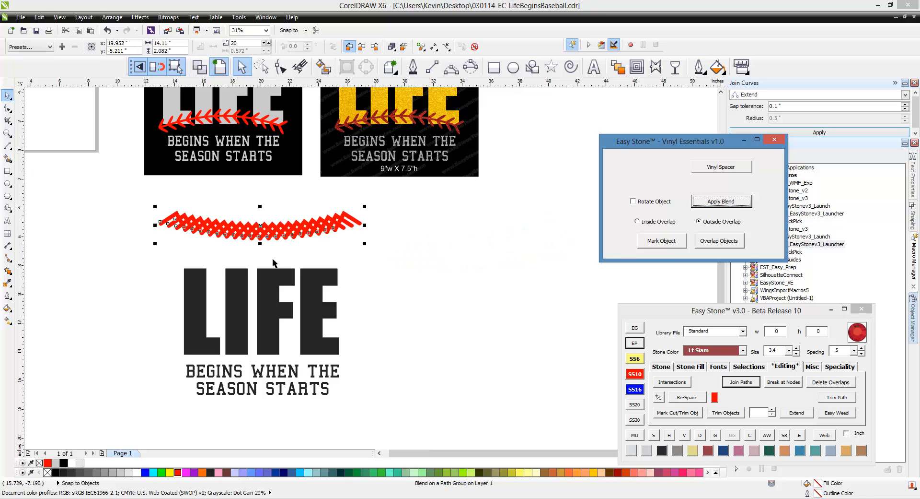
{"action": "left_click", "coordinate": [774, 139]}
{"action": "left_click", "coordinate": [427, 273]}
Step: Rotate the control chevron at the blend's right end to about 110° so that its tip points left along the curve
{"action": "scroll", "coordinate": [496, 195], "scroll_direction": "up", "scroll_amount": 2}
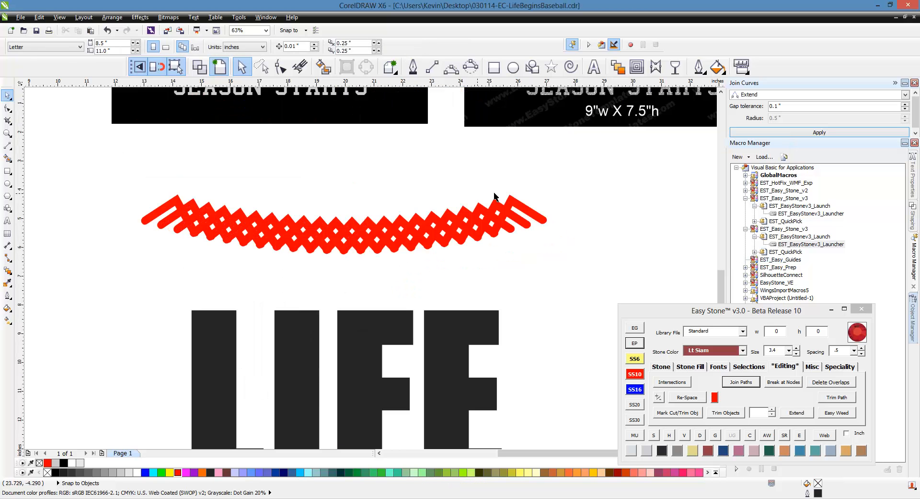
{"action": "left_click", "coordinate": [515, 209]}
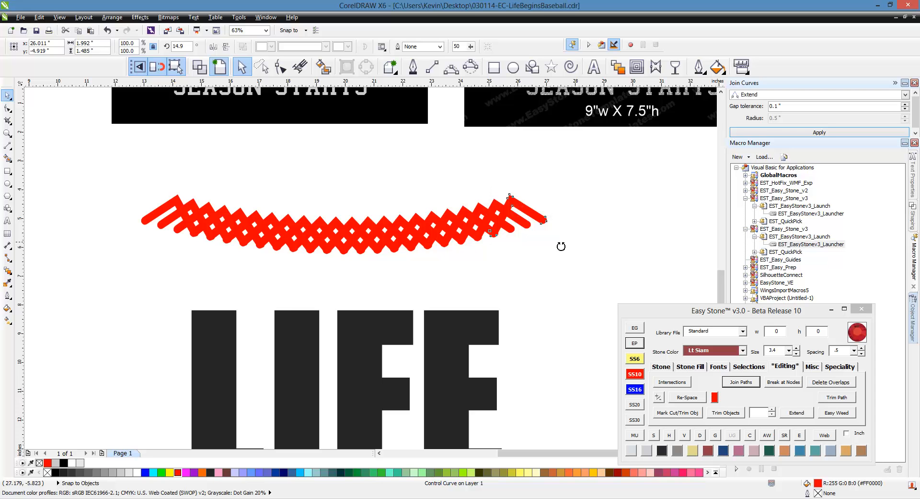
{"action": "left_click_drag", "start_coordinate": [560, 245], "coordinate": [547, 180]}
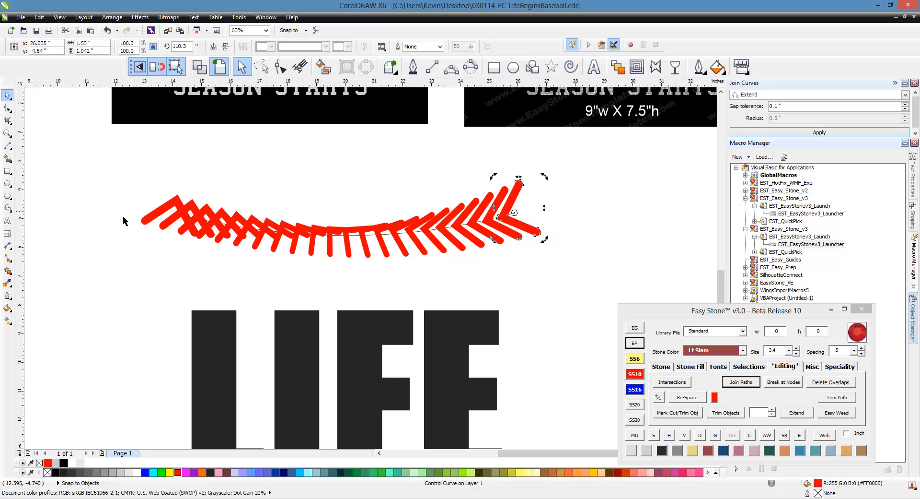
Step: Rotate the control chevron at the blend's left end to about 68° so that its tip points outward to the left
{"action": "left_click", "coordinate": [156, 227]}
{"action": "left_click", "coordinate": [157, 226]}
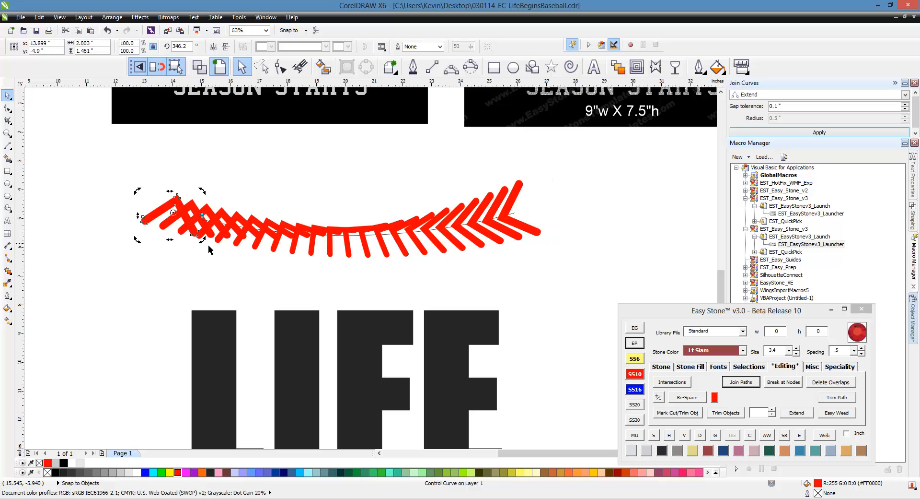
{"action": "left_click_drag", "start_coordinate": [210, 246], "coordinate": [235, 185]}
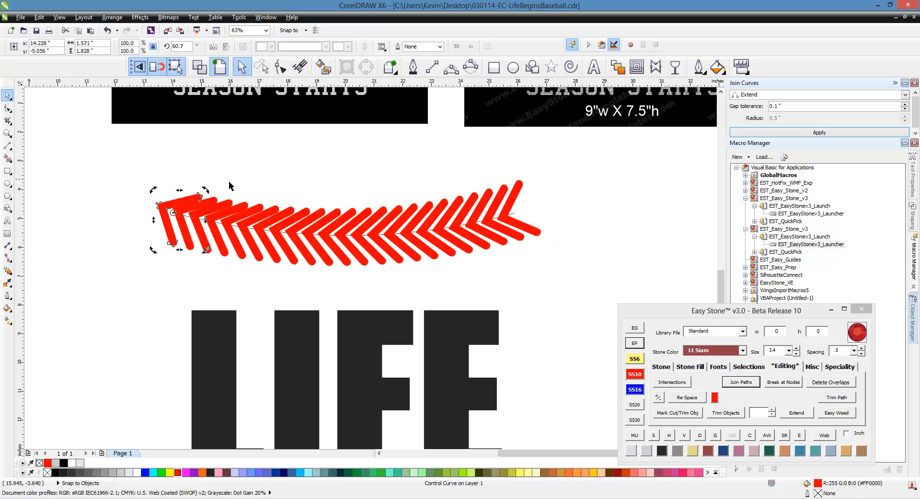
{"action": "left_click_drag", "start_coordinate": [207, 249], "coordinate": [211, 191]}
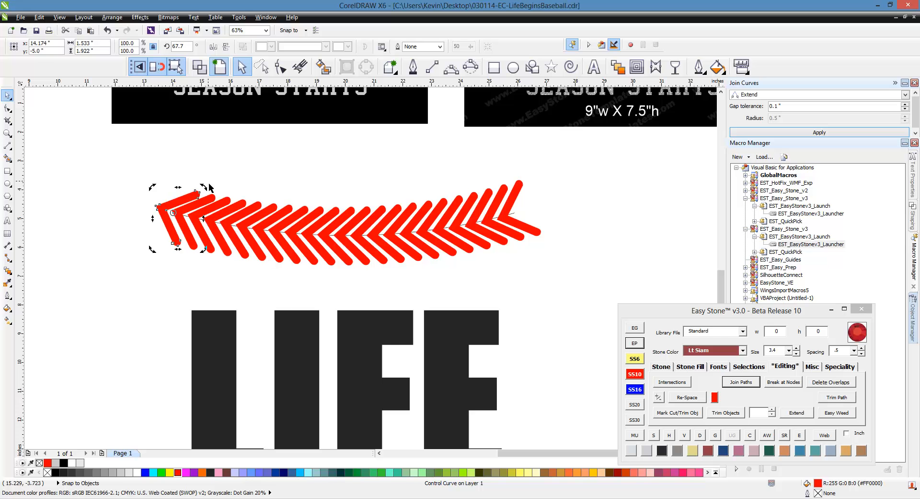
Step: Reduce the blend along the curve to 9 steps and deselect it
{"action": "left_click", "coordinate": [472, 260]}
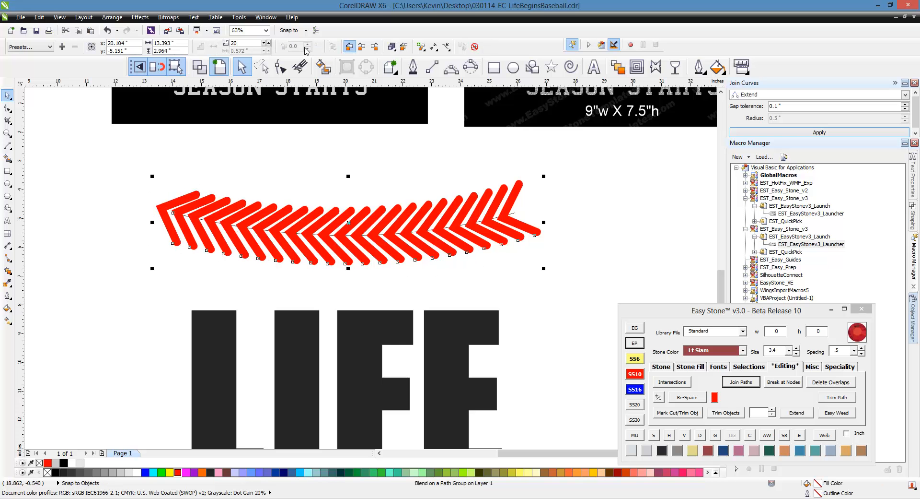
{"action": "left_click", "coordinate": [264, 45]}
{"action": "left_click", "coordinate": [264, 45]}
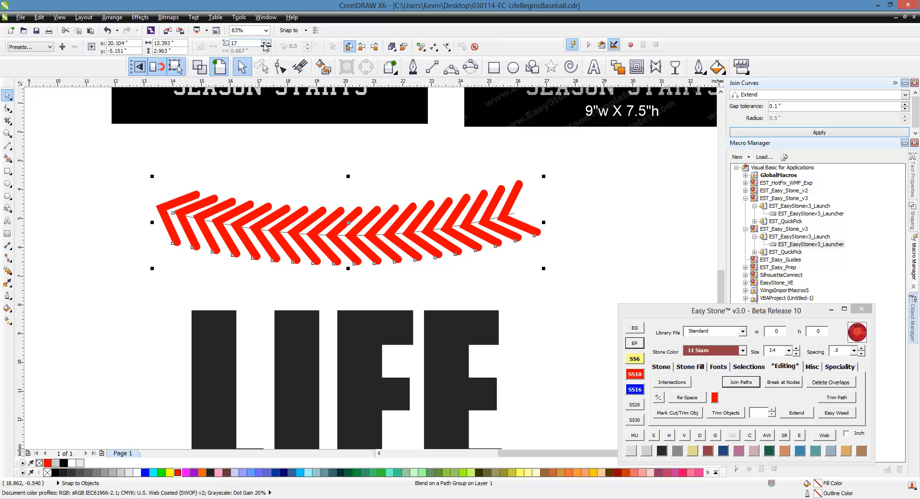
{"action": "left_click", "coordinate": [264, 45]}
{"action": "left_click", "coordinate": [264, 45]}
{"action": "left_click", "coordinate": [264, 45]}
{"action": "left_click", "coordinate": [264, 45]}
{"action": "left_click", "coordinate": [264, 45]}
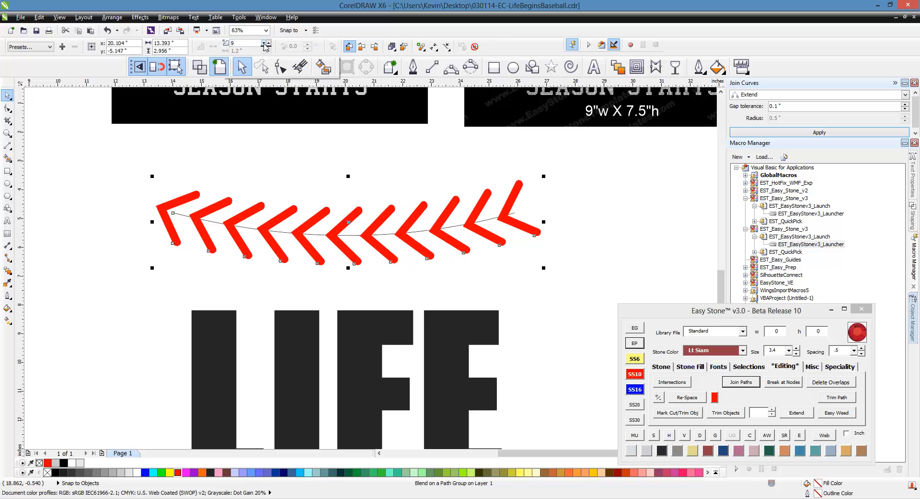
{"action": "left_click", "coordinate": [346, 178]}
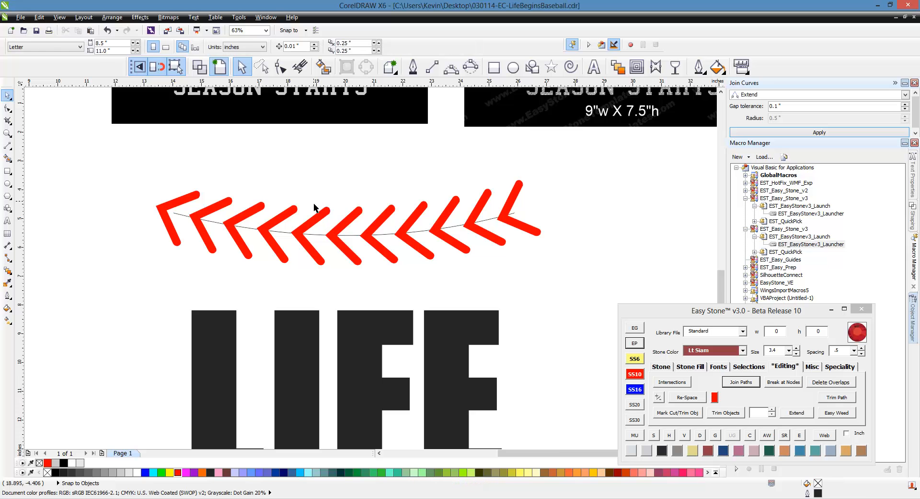
Step: Move the left end chevron's rotation center into its corner so that the path starts at the middle of the tip
{"action": "scroll", "coordinate": [499, 225], "scroll_direction": "up", "scroll_amount": 3}
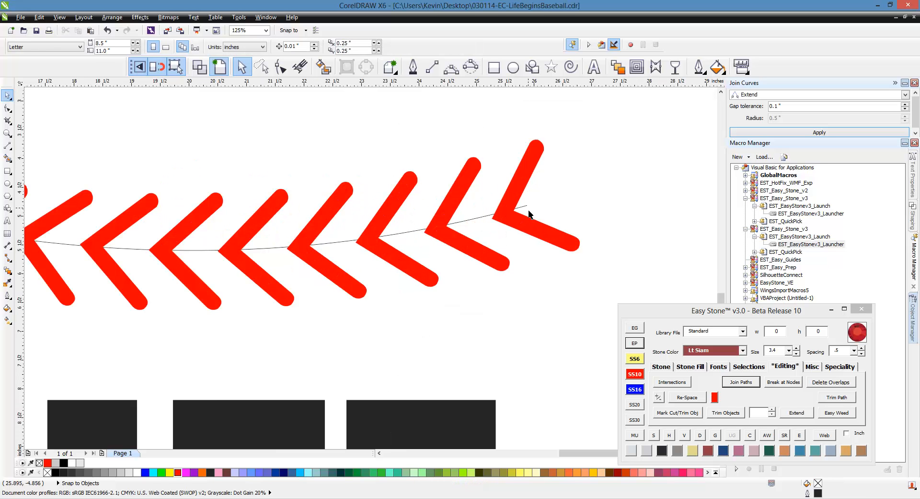
{"action": "scroll", "coordinate": [529, 214], "scroll_direction": "down", "scroll_amount": 3}
{"action": "scroll", "coordinate": [312, 242], "scroll_direction": "up", "scroll_amount": 6}
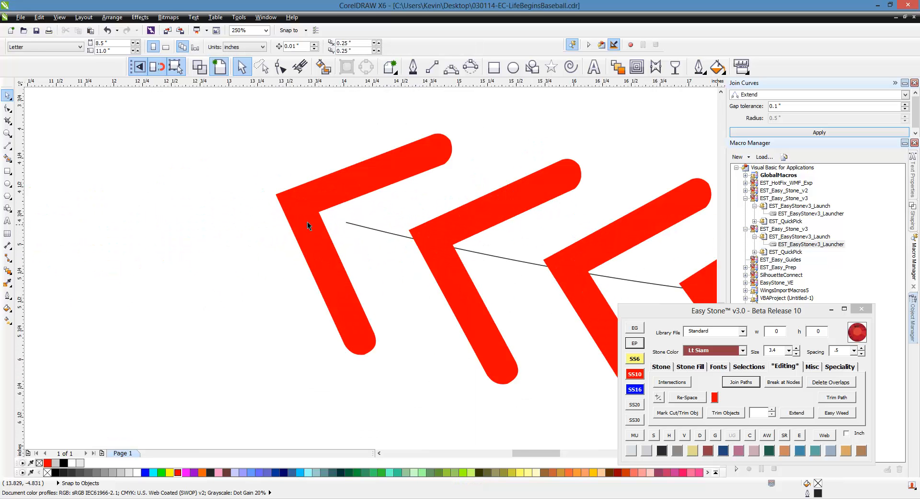
{"action": "scroll", "coordinate": [185, 205], "scroll_direction": "down", "scroll_amount": 3}
{"action": "scroll", "coordinate": [241, 200], "scroll_direction": "up", "scroll_amount": 3}
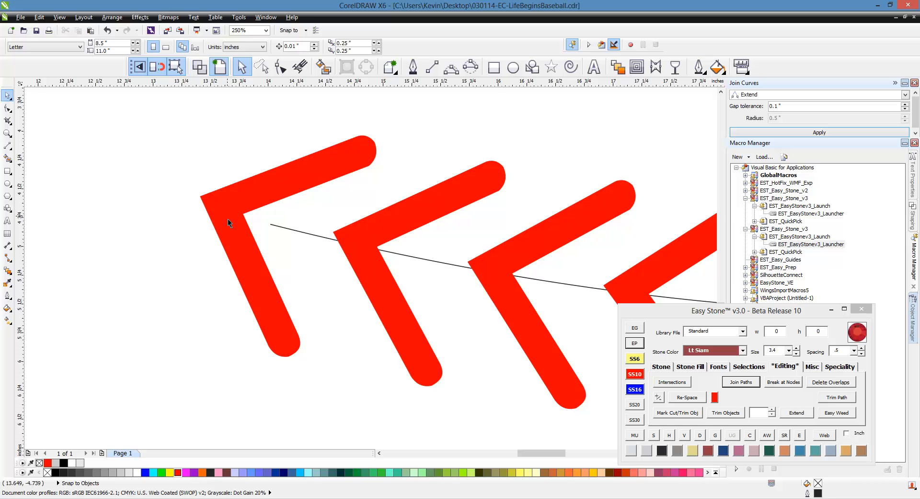
{"action": "left_click", "coordinate": [234, 222]}
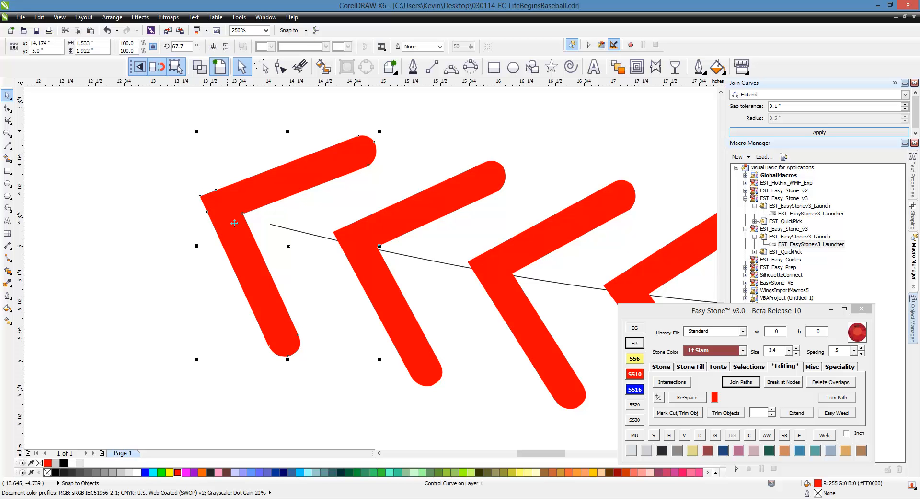
{"action": "left_click", "coordinate": [234, 223]}
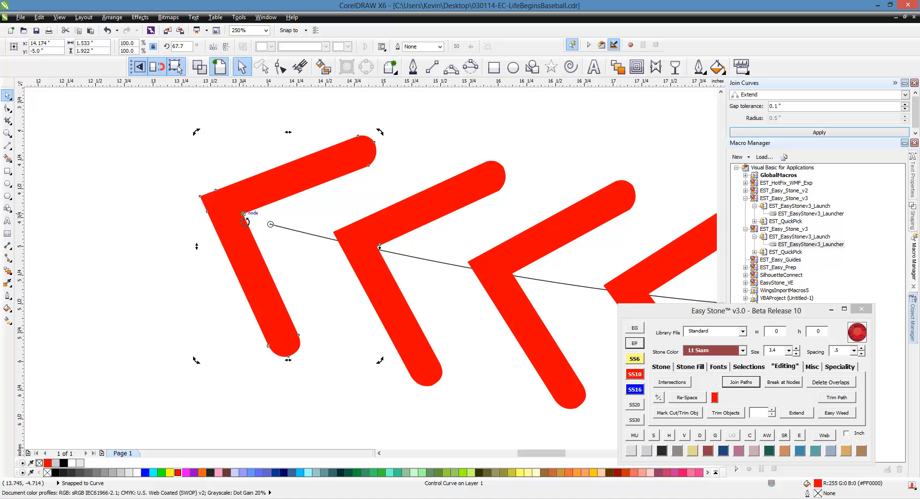
{"action": "mouse_move", "coordinate": [271, 224]}
{"action": "left_mouse_down"}
{"action": "mouse_move", "coordinate": [251, 221]}
{"action": "mouse_move", "coordinate": [223, 233]}
{"action": "left_mouse_up"}
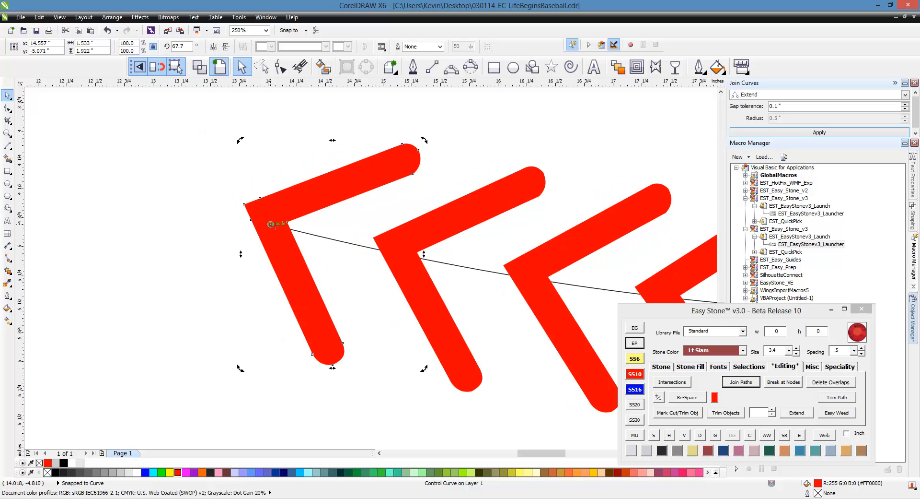
{"action": "mouse_move", "coordinate": [279, 222]}
{"action": "left_mouse_down"}
{"action": "mouse_move", "coordinate": [269, 229]}
{"action": "mouse_move", "coordinate": [300, 242]}
{"action": "mouse_move", "coordinate": [270, 220]}
{"action": "left_mouse_up"}
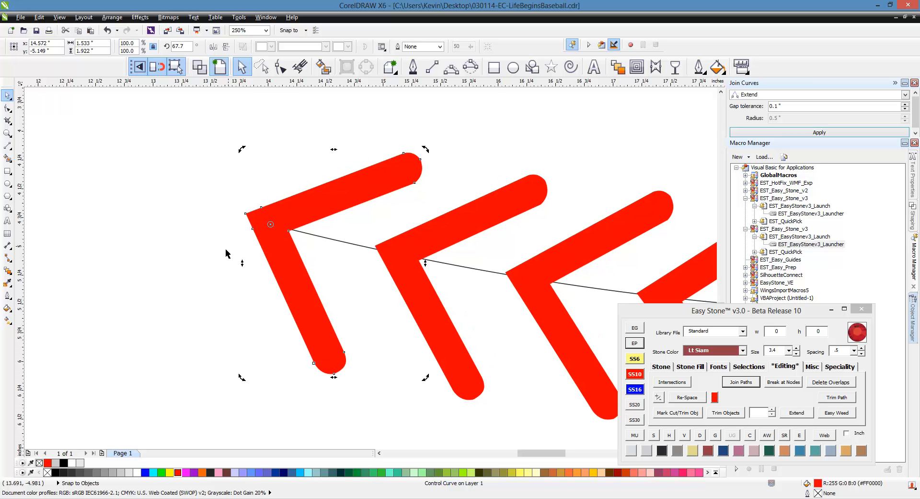
Step: Move the right end chevron's rotation center into its corner so that the path ends in the middle of its tip
{"action": "scroll", "coordinate": [198, 252], "scroll_direction": "down", "scroll_amount": 1}
{"action": "scroll", "coordinate": [198, 257], "scroll_direction": "down", "scroll_amount": 2}
{"action": "scroll", "coordinate": [400, 246], "scroll_direction": "up", "scroll_amount": 2}
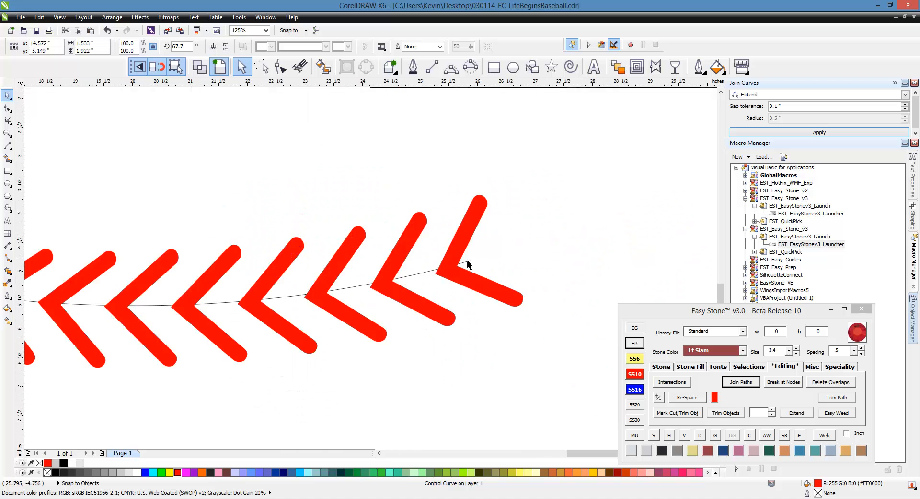
{"action": "scroll", "coordinate": [469, 264], "scroll_direction": "up", "scroll_amount": 1}
{"action": "left_click", "coordinate": [505, 310]}
{"action": "left_click", "coordinate": [505, 311]}
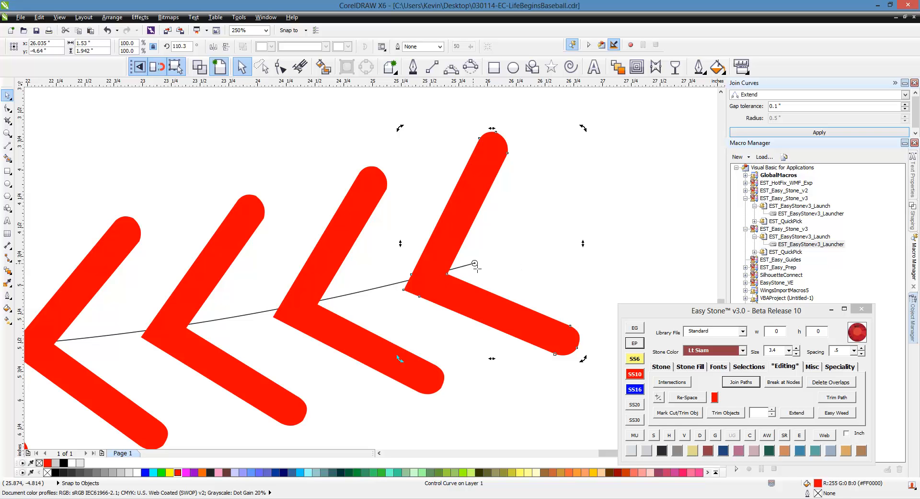
{"action": "mouse_move", "coordinate": [474, 263]}
{"action": "left_mouse_down"}
{"action": "mouse_move", "coordinate": [442, 275]}
{"action": "mouse_move", "coordinate": [483, 275]}
{"action": "left_mouse_up"}
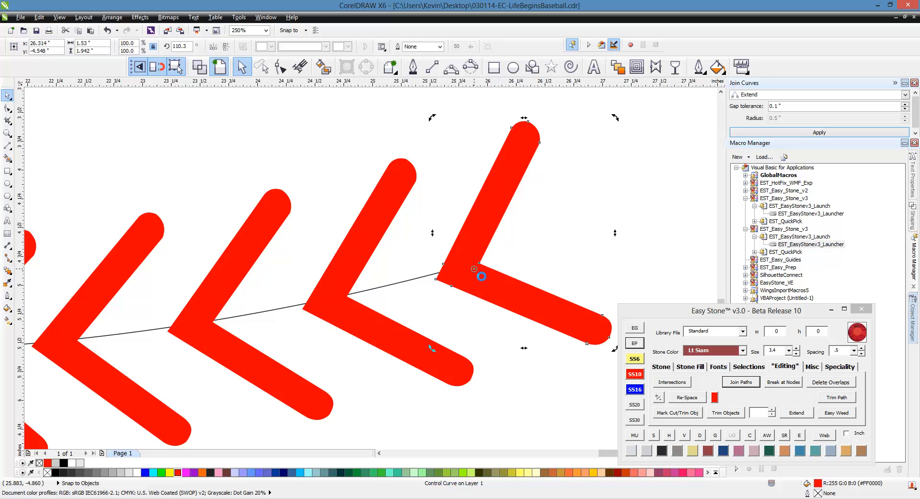
{"action": "left_click_drag", "start_coordinate": [481, 276], "coordinate": [482, 270]}
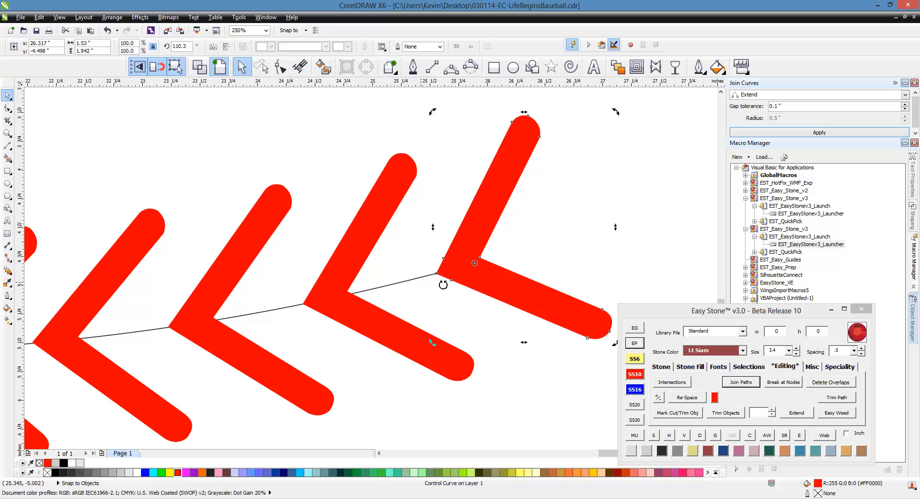
{"action": "scroll", "coordinate": [462, 231], "scroll_direction": "down", "scroll_amount": 2}
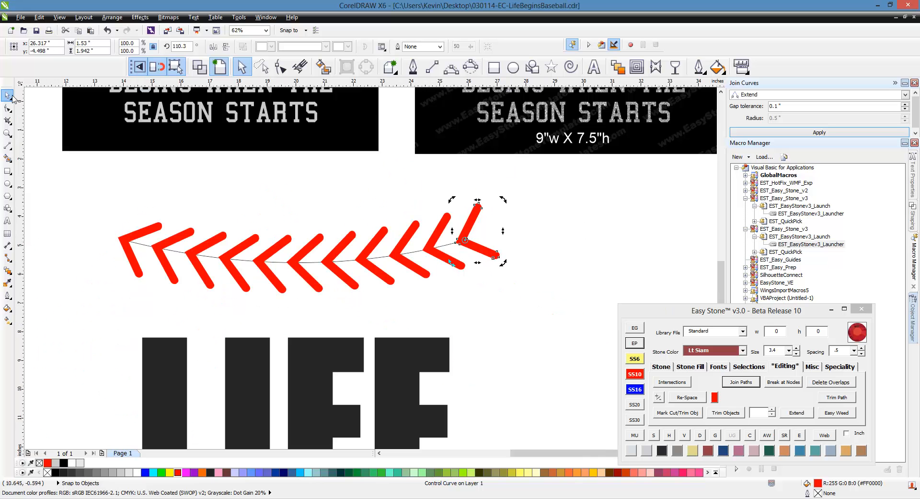
Step: Select the whole chevron blend and break it apart from its path
{"action": "left_click", "coordinate": [123, 197]}
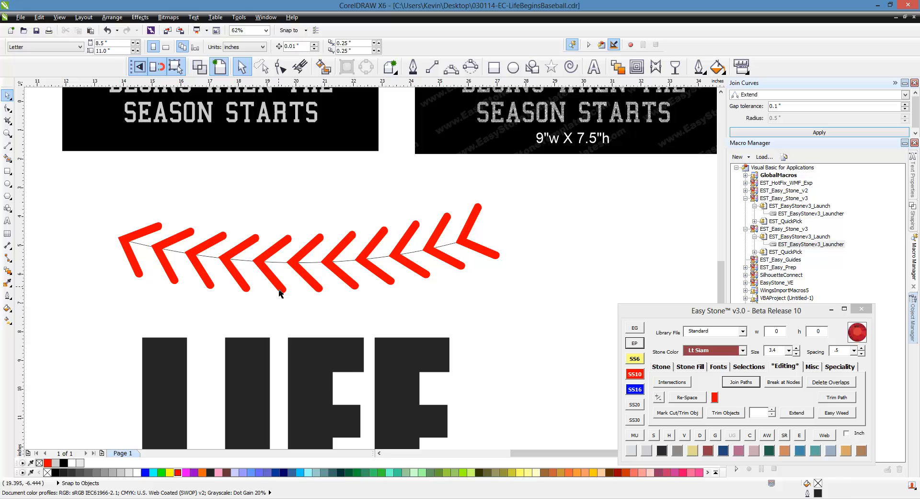
{"action": "left_click", "coordinate": [285, 292]}
{"action": "right_click", "coordinate": [285, 294]}
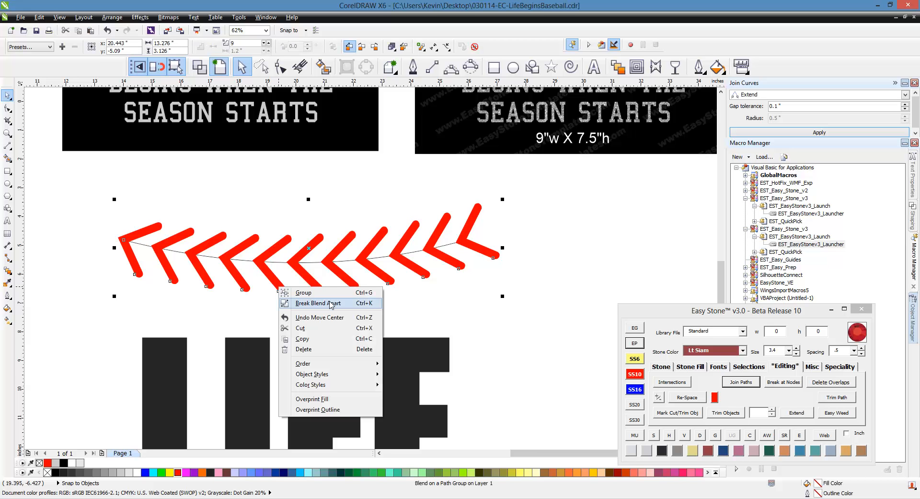
{"action": "left_click", "coordinate": [331, 303]}
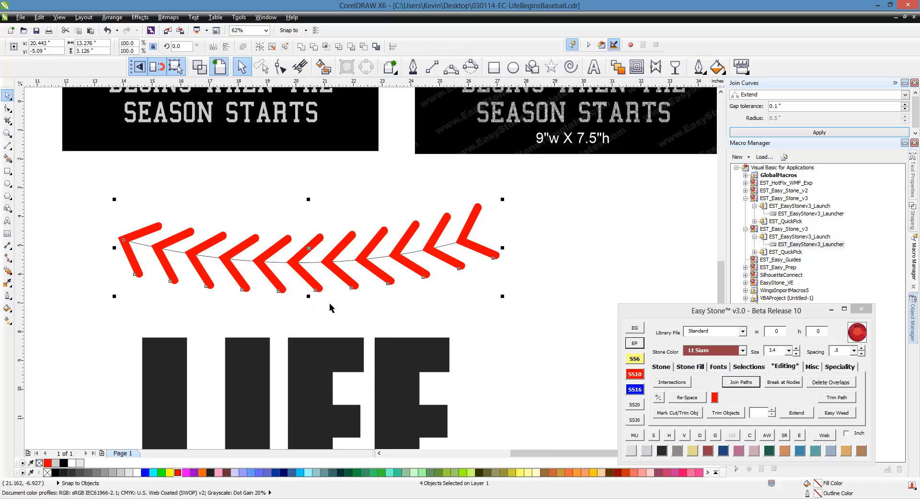
Step: Give the curve through the chevrons a 20 pt outline and convert that outline to an object in wireframe view
{"action": "left_click", "coordinate": [320, 267]}
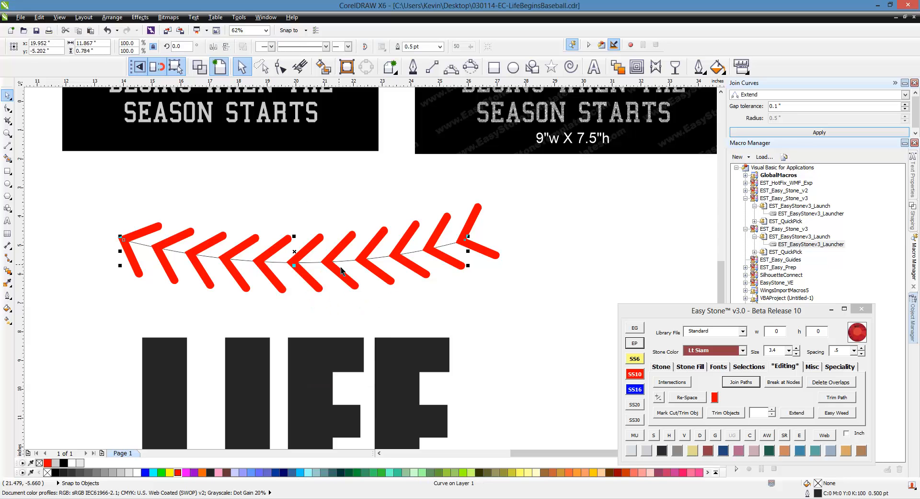
{"action": "left_click", "coordinate": [701, 68]}
{"action": "left_click", "coordinate": [710, 87]}
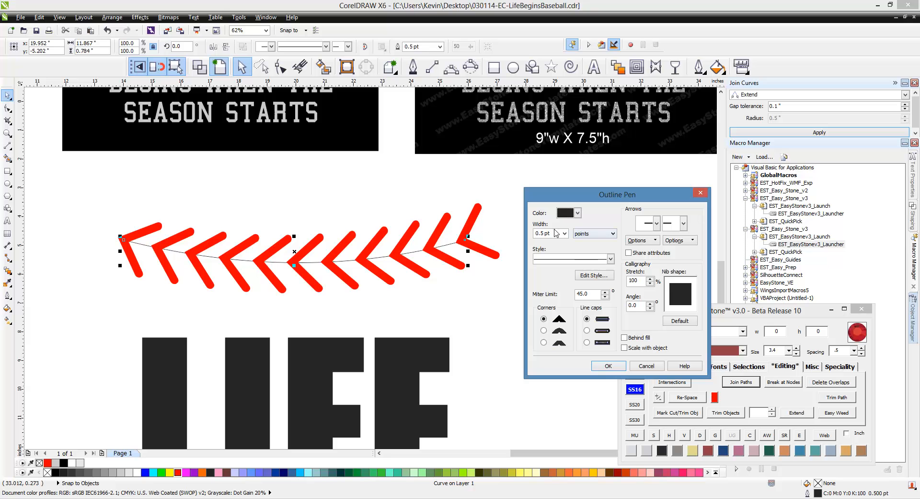
{"action": "type", "text": "2"}
{"action": "left_click", "coordinate": [607, 366]}
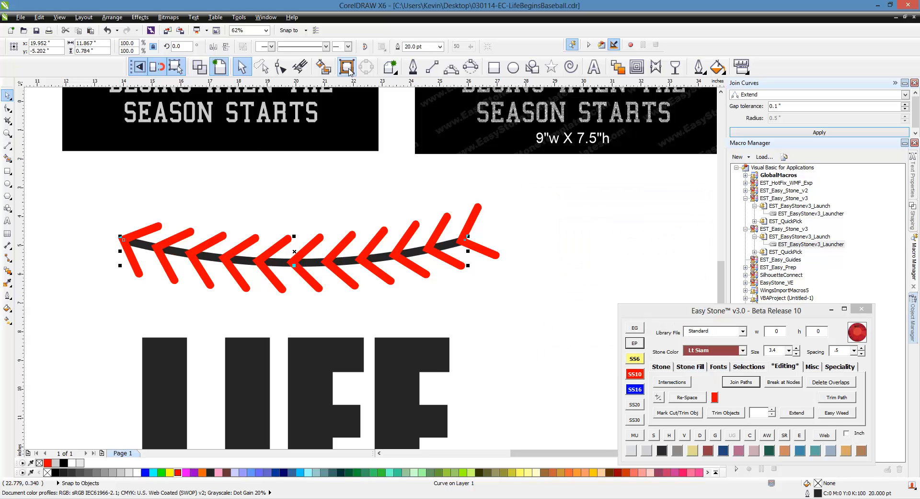
{"action": "left_click", "coordinate": [200, 66]}
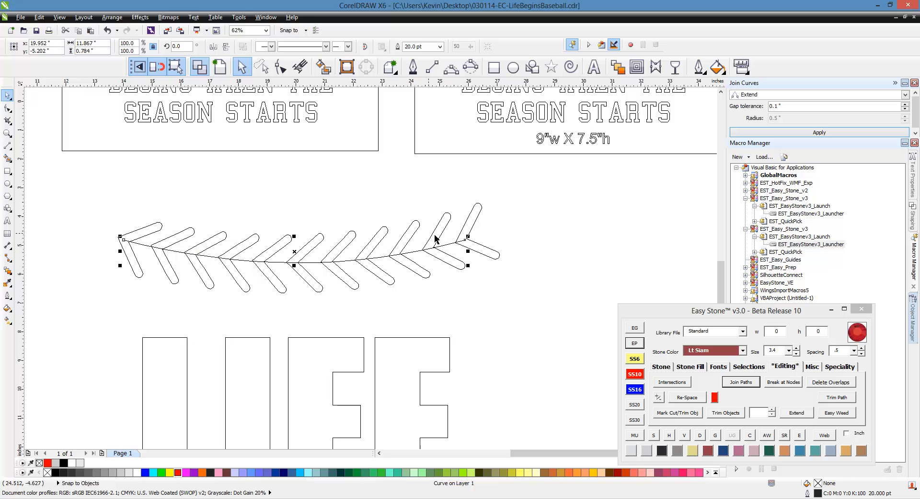
{"action": "left_click", "coordinate": [346, 67]}
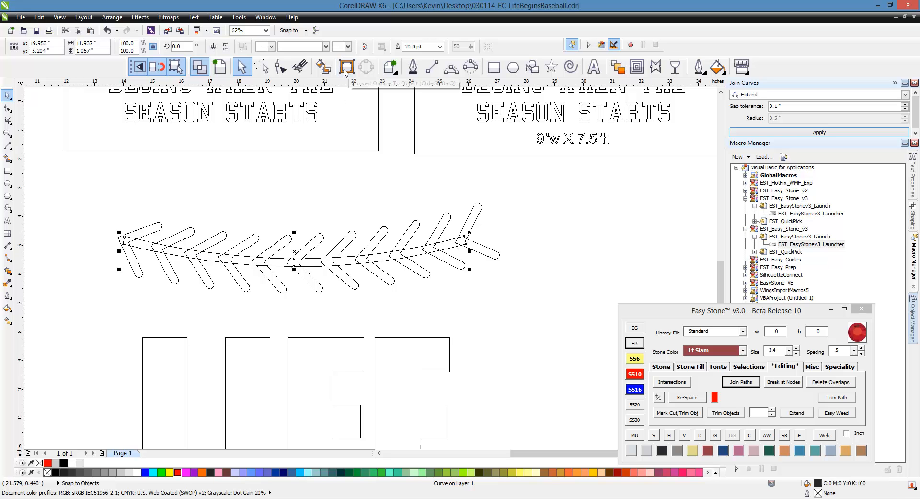
Step: Weld the chevrons and the converted center line into a single stitching shape and deselect it
{"action": "left_click", "coordinate": [208, 209]}
{"action": "left_click_drag", "start_coordinate": [92, 196], "coordinate": [533, 315]}
{"action": "left_click", "coordinate": [302, 46]}
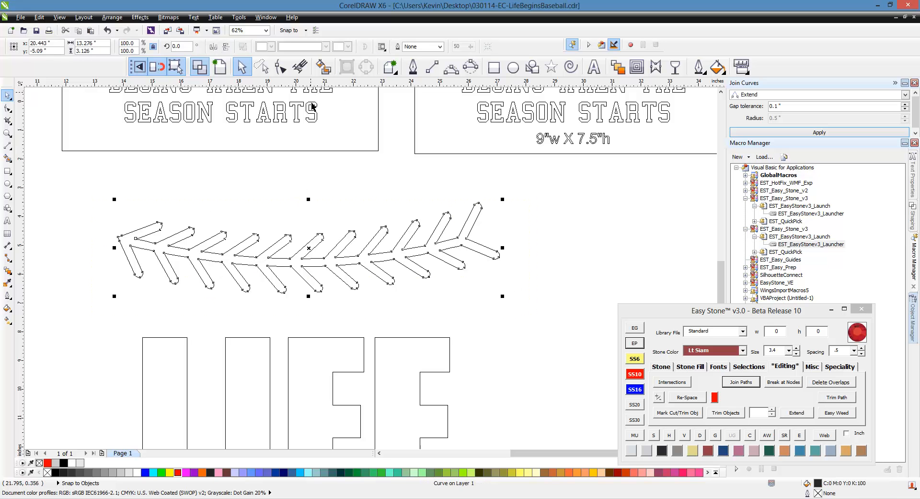
{"action": "left_click", "coordinate": [169, 302]}
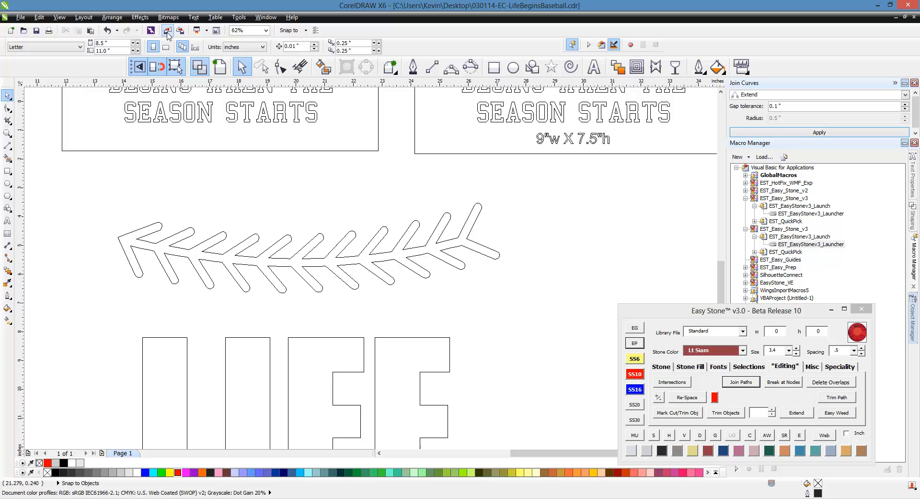
Step: Return to the filled view and fill the welded stitching shape with red
{"action": "left_click", "coordinate": [219, 67]}
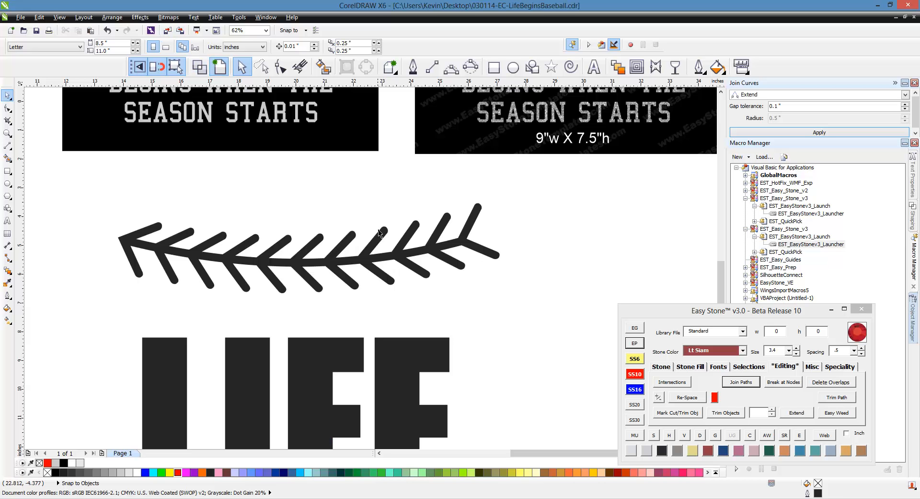
{"action": "left_click", "coordinate": [385, 265]}
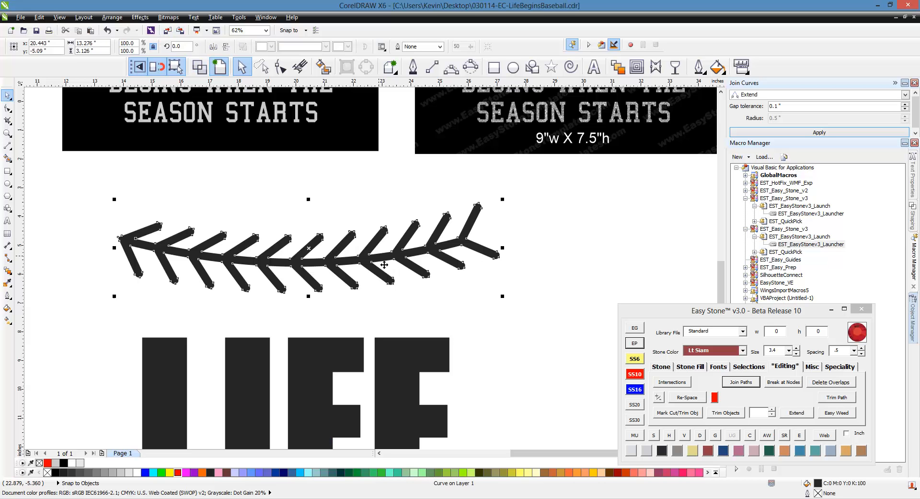
{"action": "left_click", "coordinate": [177, 472]}
{"action": "scroll", "coordinate": [408, 298], "scroll_direction": "down", "scroll_amount": 3}
{"action": "scroll", "coordinate": [402, 302], "scroll_direction": "up", "scroll_amount": 3}
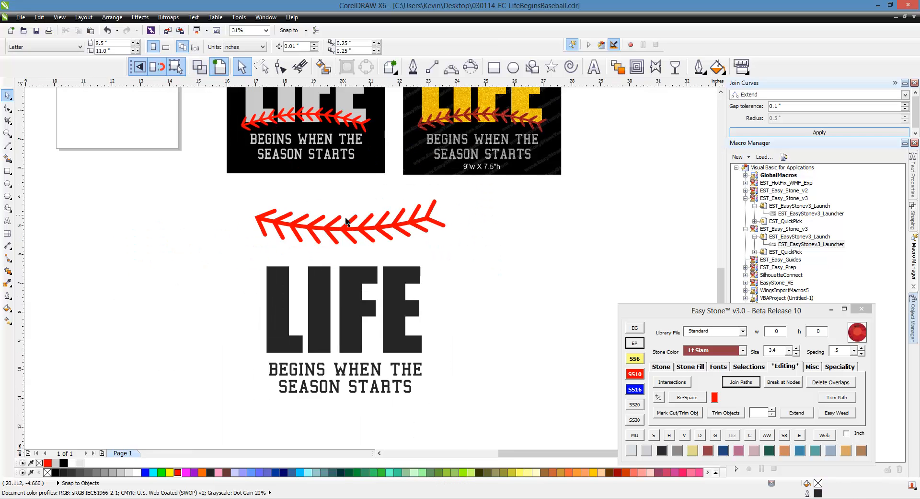
Step: Scale the stitching to about 11.9 inches wide and place it over the upper edge of the black LIFE lettering
{"action": "left_click_drag", "start_coordinate": [549, 278], "coordinate": [386, 350]}
{"action": "scroll", "coordinate": [335, 142], "scroll_direction": "down", "scroll_amount": 1}
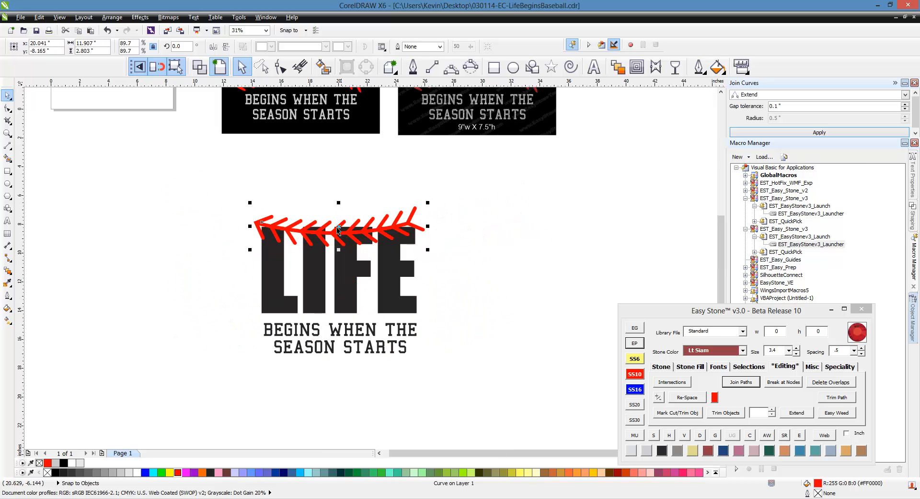
{"action": "scroll", "coordinate": [337, 227], "scroll_direction": "up", "scroll_amount": 1}
Step: Copy the stitching straight down to the lower edge of LIFE, mirror the copy vertically and lower it slightly
{"action": "left_click_drag", "start_coordinate": [354, 166], "coordinate": [355, 307]}
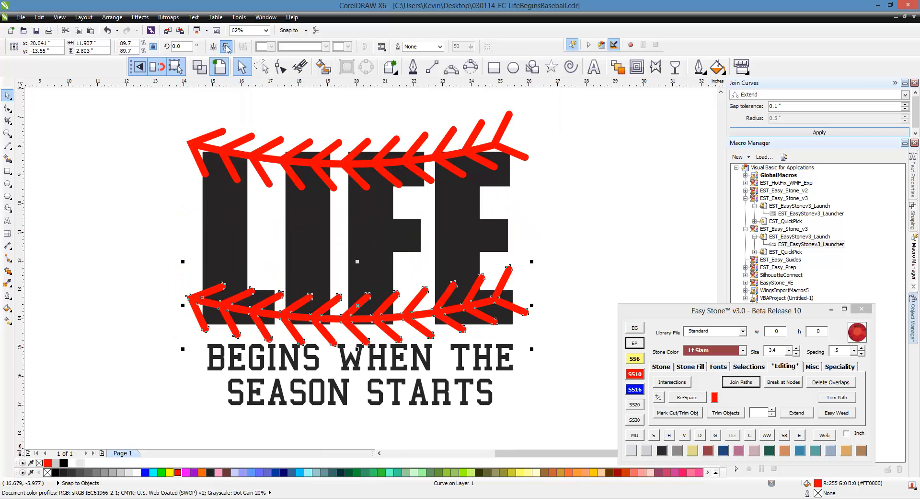
{"action": "left_click", "coordinate": [225, 47]}
{"action": "left_click_drag", "start_coordinate": [388, 299], "coordinate": [388, 317]}
{"action": "scroll", "coordinate": [392, 260], "scroll_direction": "down", "scroll_amount": 2}
{"action": "left_click", "coordinate": [357, 358]}
Step: Bring the "BEGINS WHEN THE SEASON STARTS" text to the front and move it down about 0.33 inch
{"action": "scroll", "coordinate": [367, 347], "scroll_direction": "up", "scroll_amount": 2}
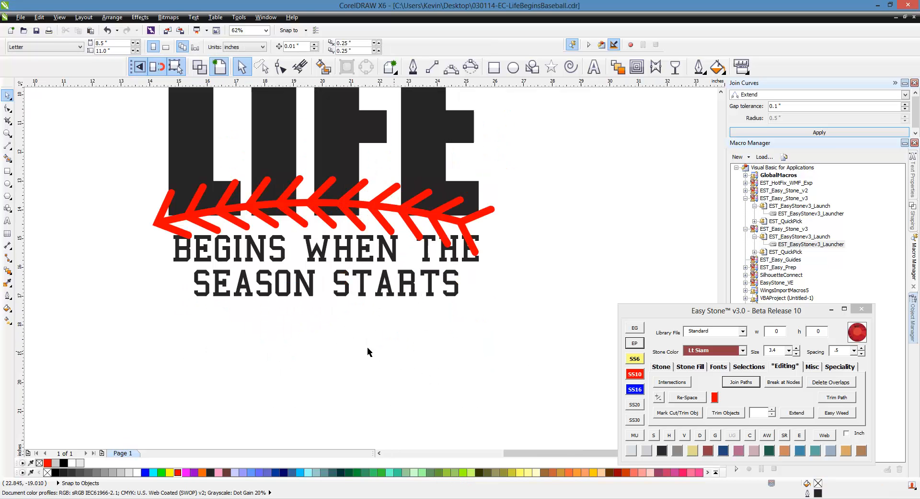
{"action": "left_click_drag", "start_coordinate": [124, 330], "coordinate": [538, 218]}
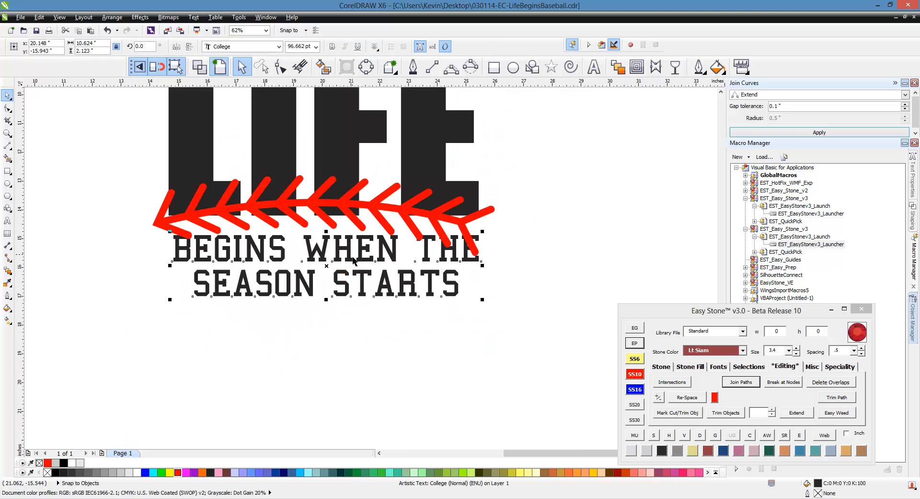
{"action": "key", "text": "shift+Page_Up"}
{"action": "left_click_drag", "start_coordinate": [386, 255], "coordinate": [387, 264]}
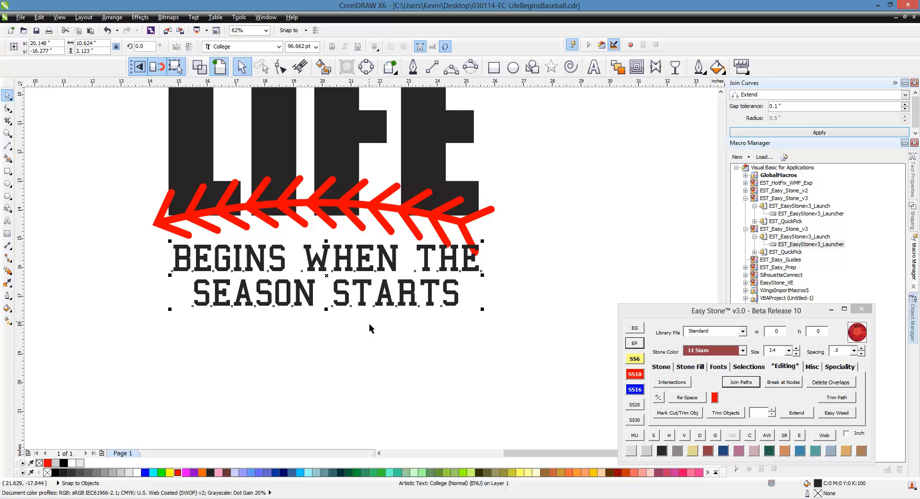
Step: Rotate the lower stitching about 1.6° counterclockwise
{"action": "left_click", "coordinate": [379, 212]}
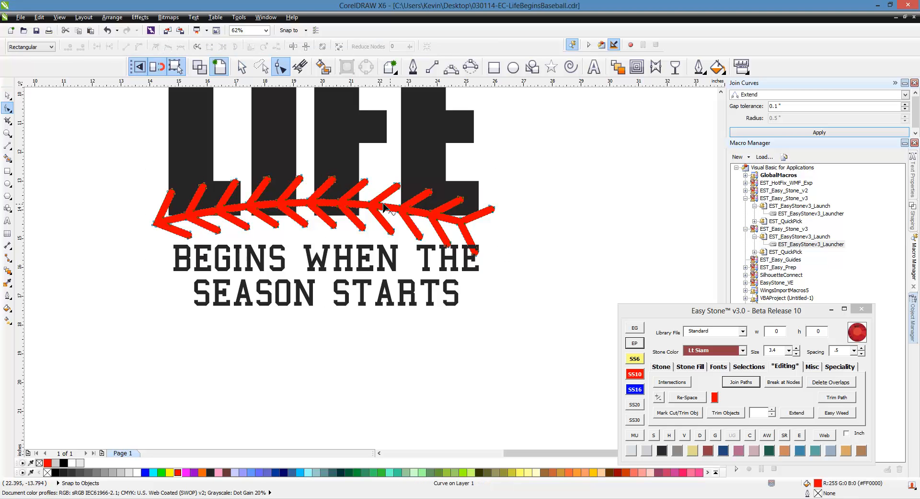
{"action": "left_click", "coordinate": [383, 210]}
{"action": "mouse_move", "coordinate": [499, 260]}
{"action": "left_mouse_down"}
{"action": "mouse_move", "coordinate": [522, 254]}
{"action": "mouse_move", "coordinate": [495, 266]}
{"action": "mouse_move", "coordinate": [511, 265]}
{"action": "left_mouse_up"}
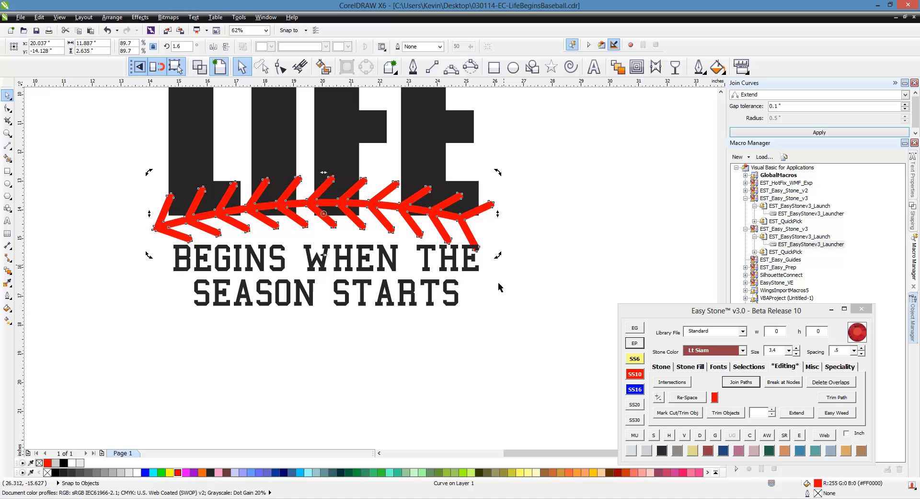
{"action": "key", "text": "F10"}
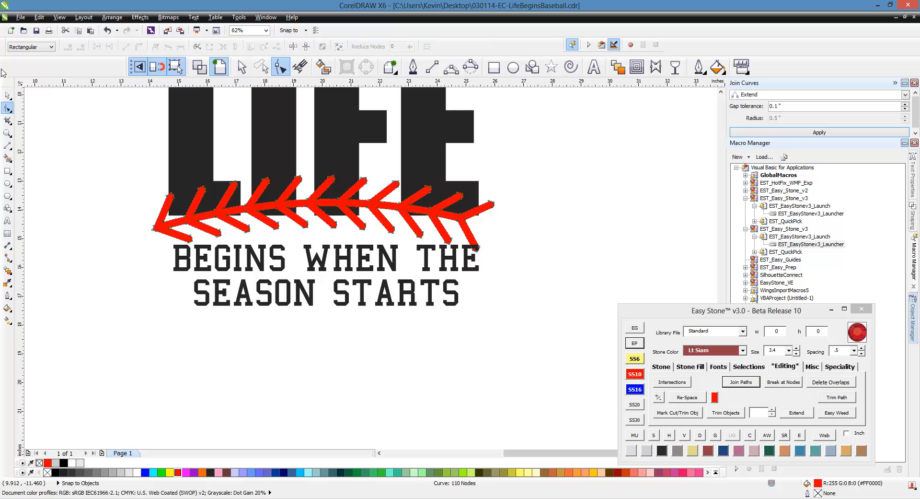
Step: Move the "BEGINS WHEN THE SEASON STARTS" text a little further down, clear of the lower stitching, and deselect it
{"action": "left_click", "coordinate": [7, 95]}
{"action": "left_click_drag", "start_coordinate": [136, 330], "coordinate": [543, 243]}
{"action": "left_click_drag", "start_coordinate": [388, 268], "coordinate": [386, 278]}
{"action": "left_click", "coordinate": [520, 294]}
{"action": "scroll", "coordinate": [437, 318], "scroll_direction": "down", "scroll_amount": 2}
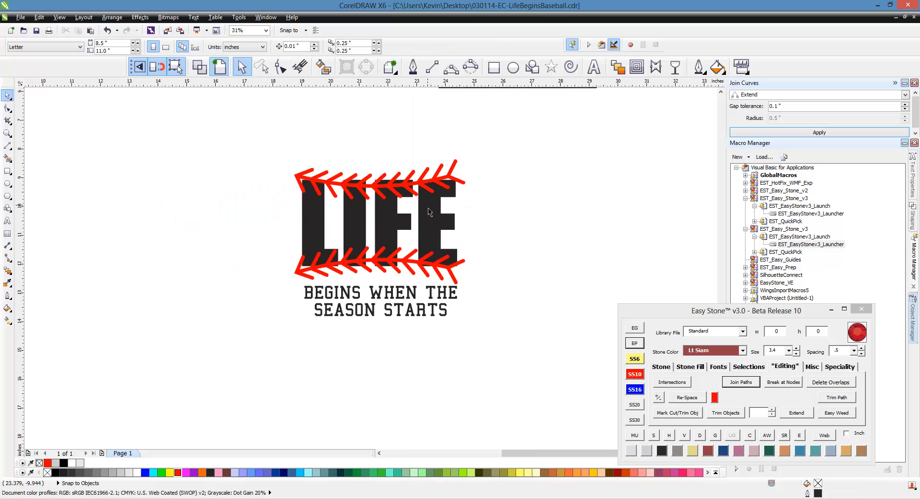
Step: Select the lettering, slogan and both stitchings together and scale them proportionally to a width of 9 inches
{"action": "scroll", "coordinate": [430, 211], "scroll_direction": "up", "scroll_amount": 2}
{"action": "scroll", "coordinate": [239, 182], "scroll_direction": "down", "scroll_amount": 2}
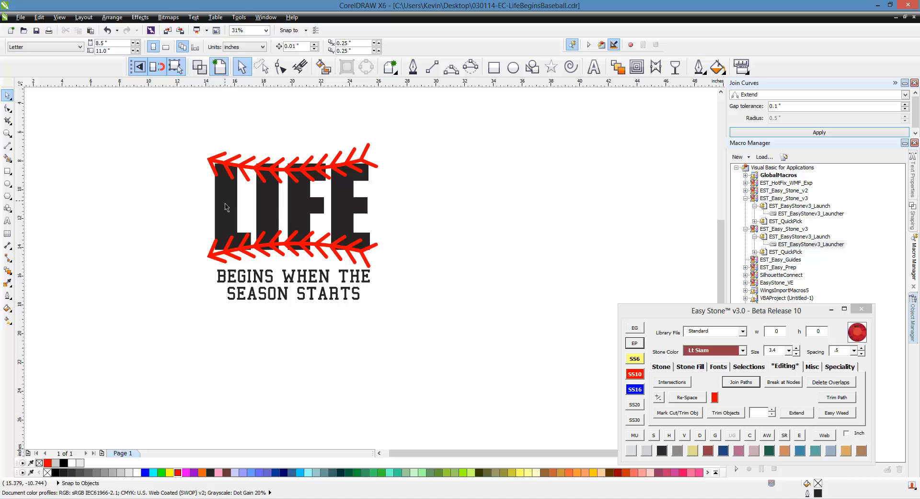
{"action": "left_click_drag", "start_coordinate": [176, 137], "coordinate": [489, 355]}
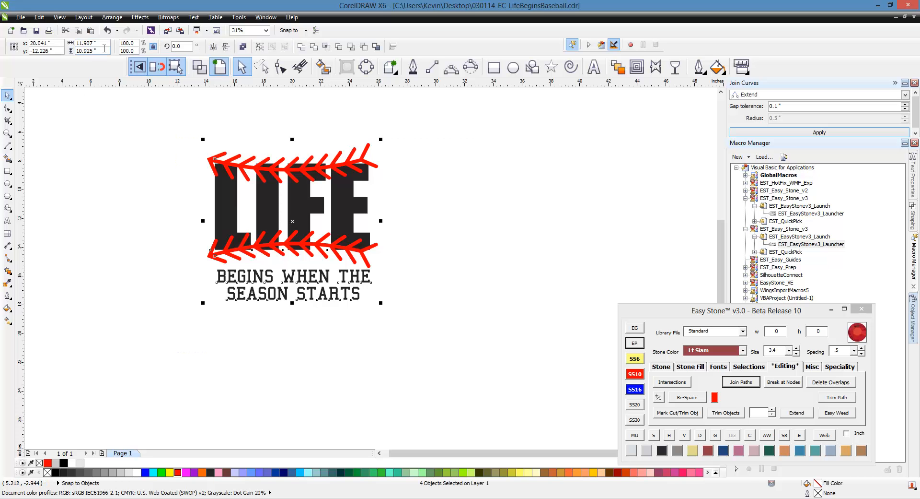
{"action": "double_click", "coordinate": [103, 43]}
{"action": "type", "text": "9"}
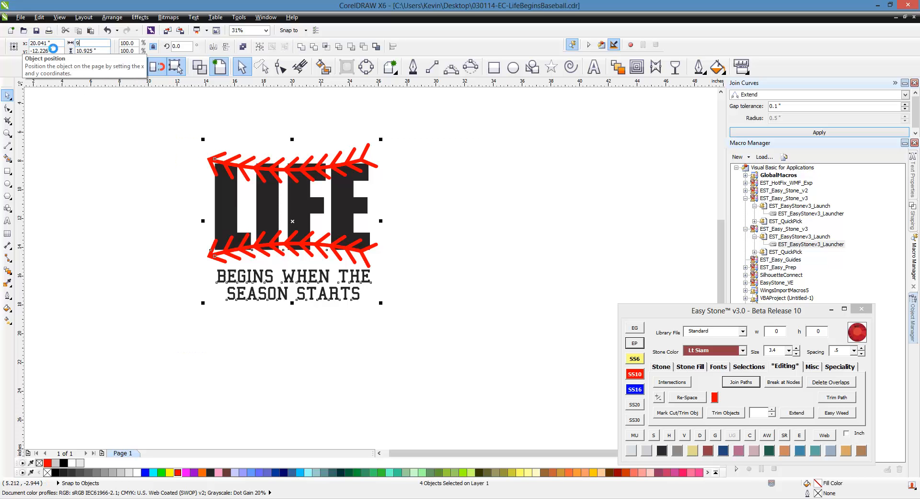
{"action": "key", "text": "Return"}
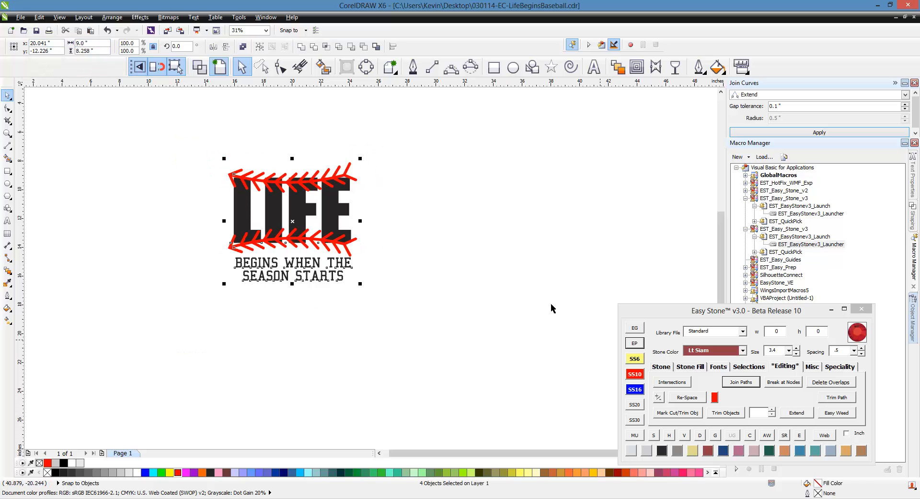
Step: Fill the LIFE lettering and the slogan below it with light gray and deselect them
{"action": "left_click", "coordinate": [362, 247]}
{"action": "left_click", "coordinate": [322, 267]}
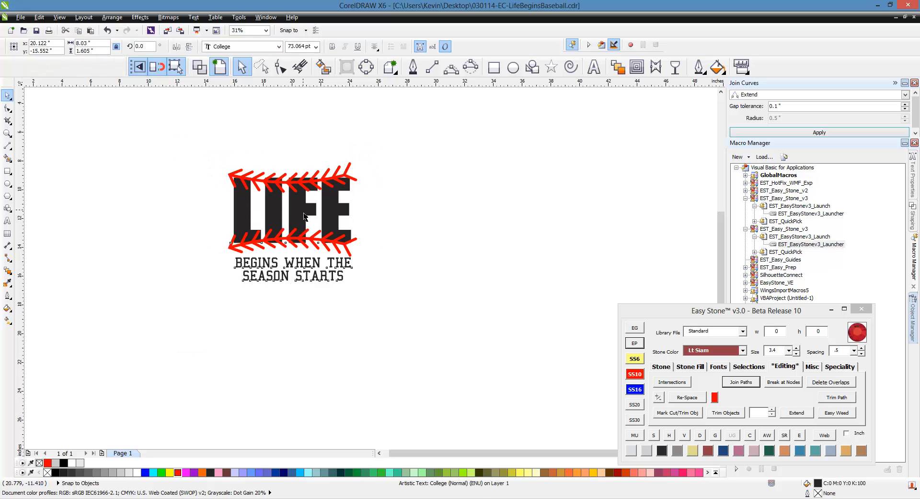
{"action": "left_click", "coordinate": [128, 472]}
{"action": "left_click", "coordinate": [199, 193]}
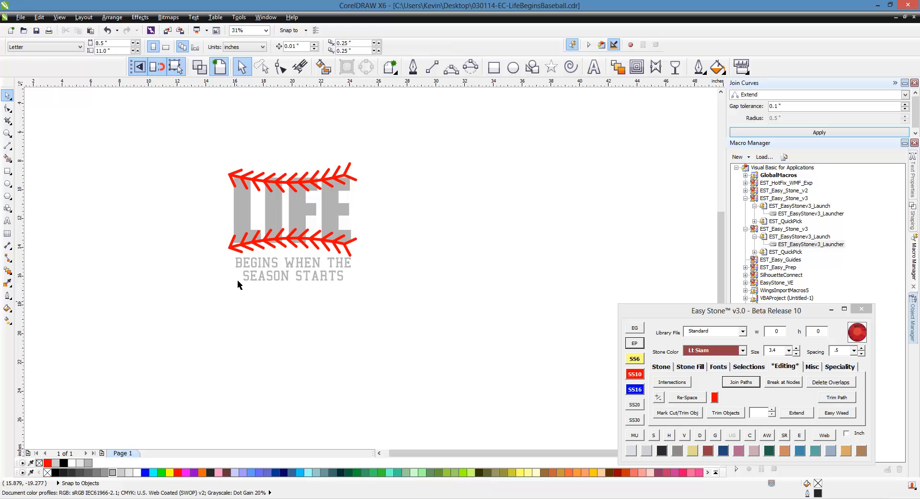
Step: Select the complete 9-inch design and add a black background behind it with Easy Stone
{"action": "left_click_drag", "start_coordinate": [194, 135], "coordinate": [403, 301]}
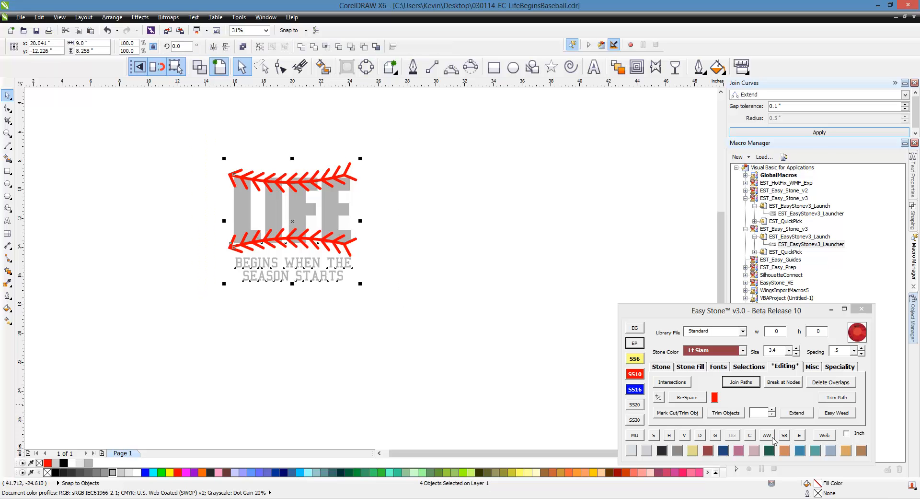
{"action": "left_click", "coordinate": [767, 435]}
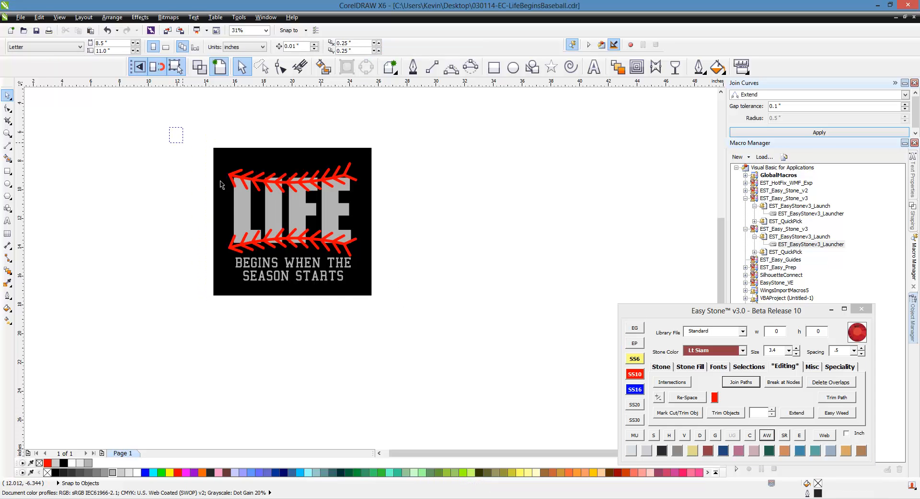
Step: Place a copy of the complete design about 13 inches to the right of the original and convert its LIFE lettering and slogan to curves
{"action": "left_click_drag", "start_coordinate": [221, 185], "coordinate": [404, 300]}
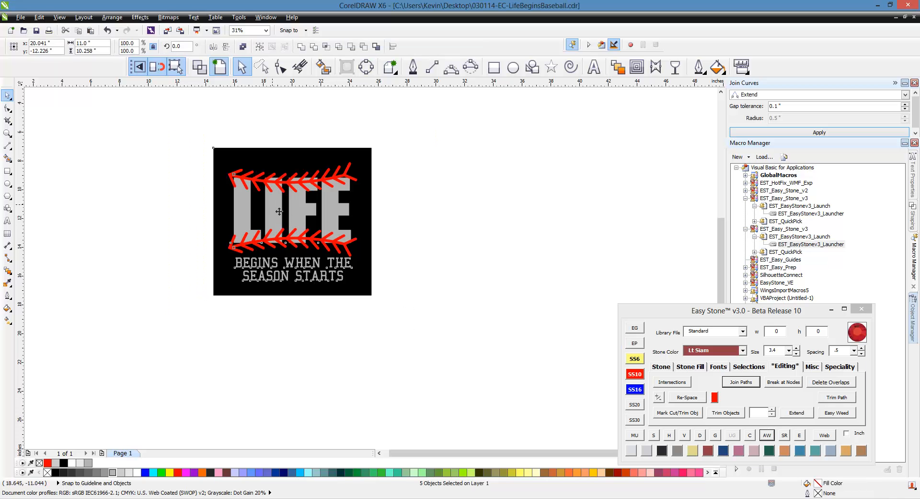
{"action": "left_click_drag", "start_coordinate": [279, 211], "coordinate": [467, 211]}
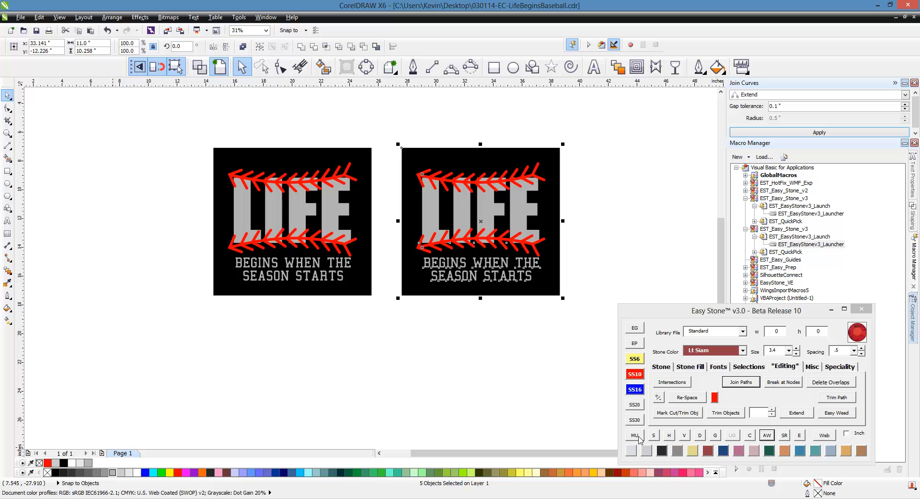
{"action": "left_click", "coordinate": [510, 274]}
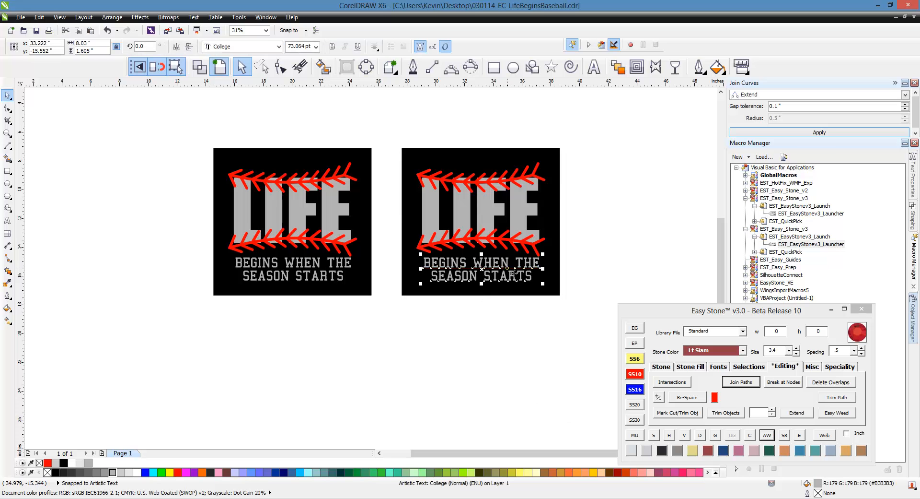
{"action": "left_click", "coordinate": [514, 221], "text": "shift"}
{"action": "key", "text": "ctrl+q"}
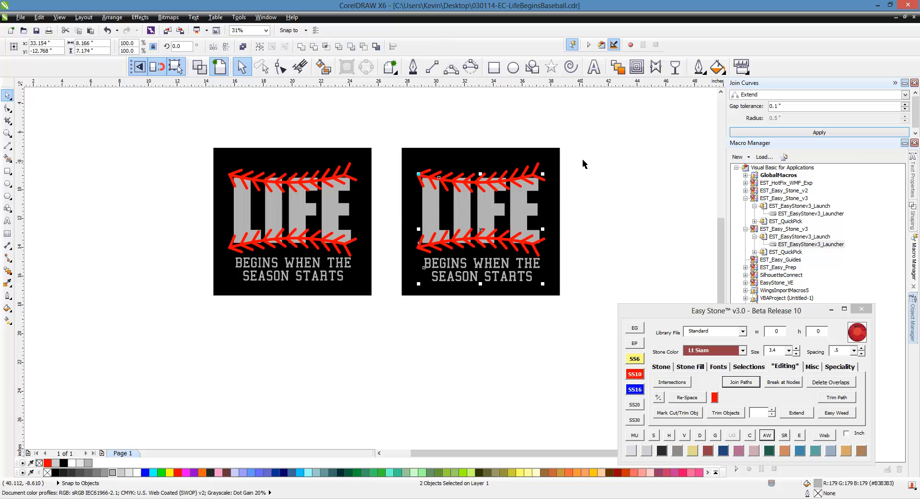
Step: Turn the copied design into an Easy Stone mockup with a watermarked background and a size label below the slogan
{"action": "left_click_drag", "start_coordinate": [587, 114], "coordinate": [382, 331]}
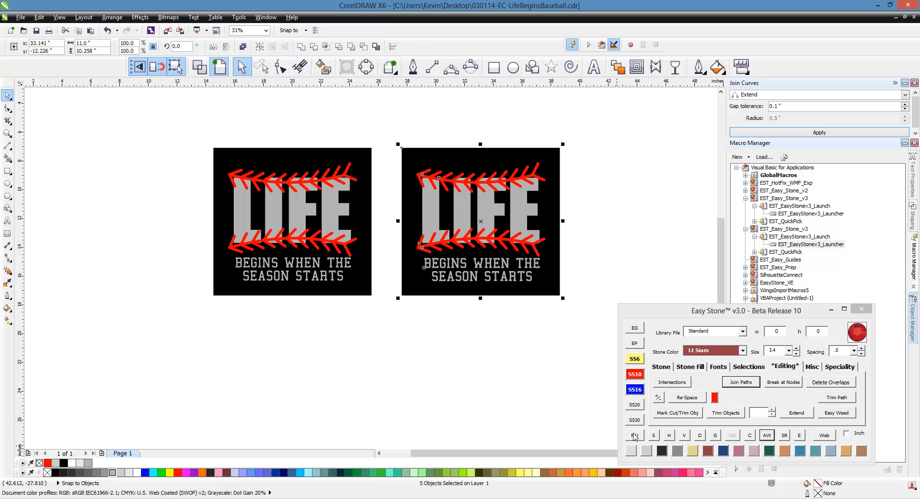
{"action": "left_click", "coordinate": [494, 274]}
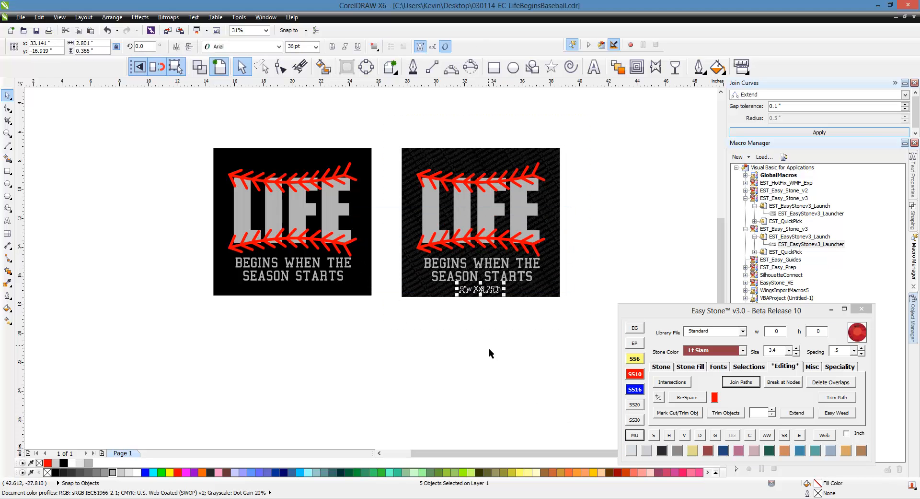
{"action": "scroll", "coordinate": [531, 227], "scroll_direction": "up", "scroll_amount": 1}
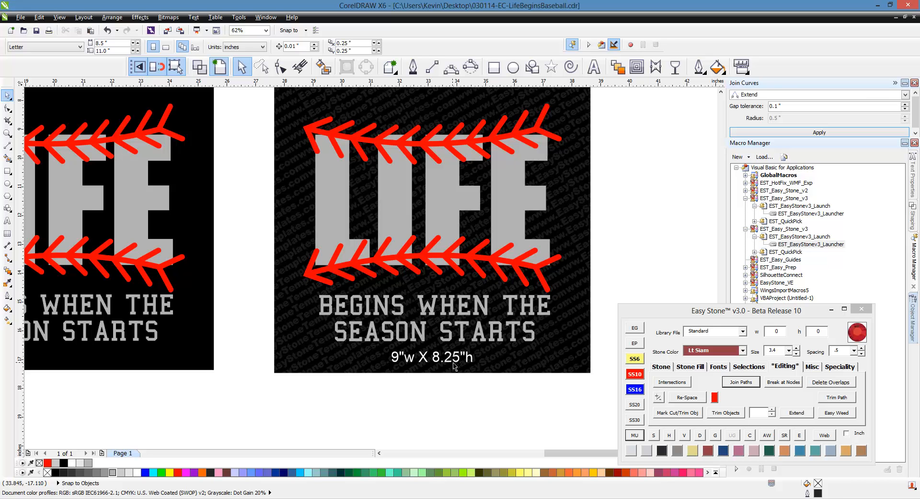
Step: Apply the Silver glitter fill to the LIFE lettering and the slogan in the mockup with Easy Stone, and close the glitter choices
{"action": "left_click", "coordinate": [445, 217]}
{"action": "left_click", "coordinate": [464, 319], "text": "shift"}
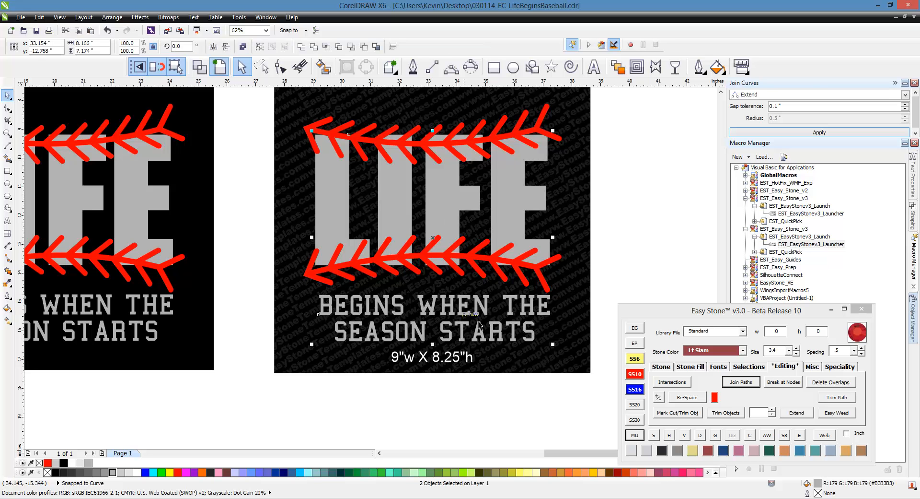
{"action": "left_click", "coordinate": [839, 367]}
{"action": "left_click", "coordinate": [735, 397]}
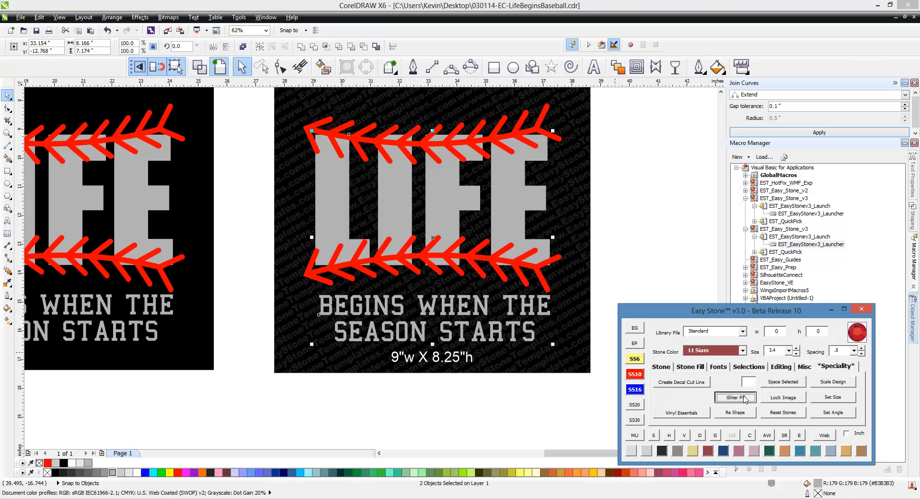
{"action": "left_click", "coordinate": [695, 265]}
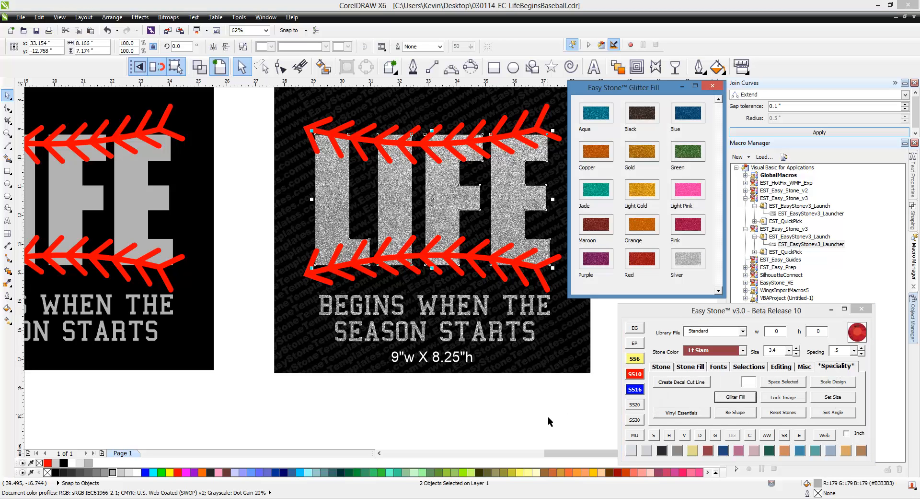
{"action": "left_click", "coordinate": [548, 421]}
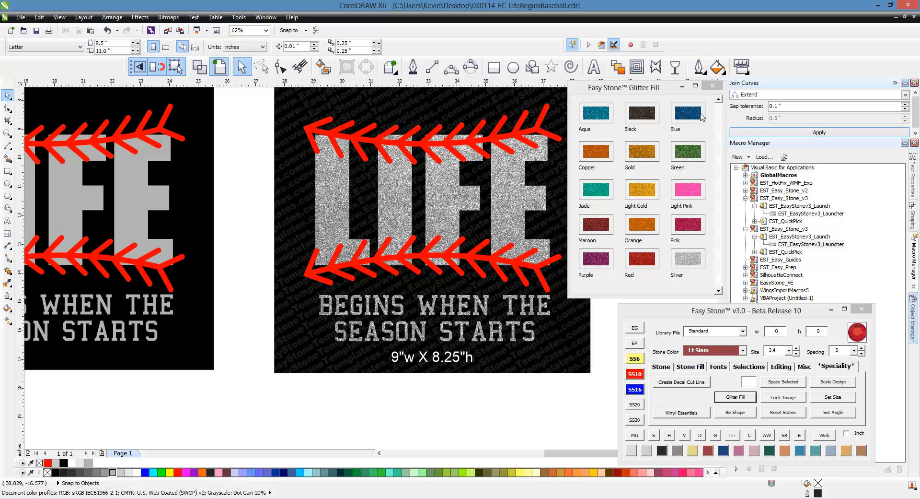
{"action": "left_click", "coordinate": [710, 89]}
Step: Apply the Red glitter fill to the upper and lower stitchings in the mockup and close the glitter choices
{"action": "left_click", "coordinate": [735, 396]}
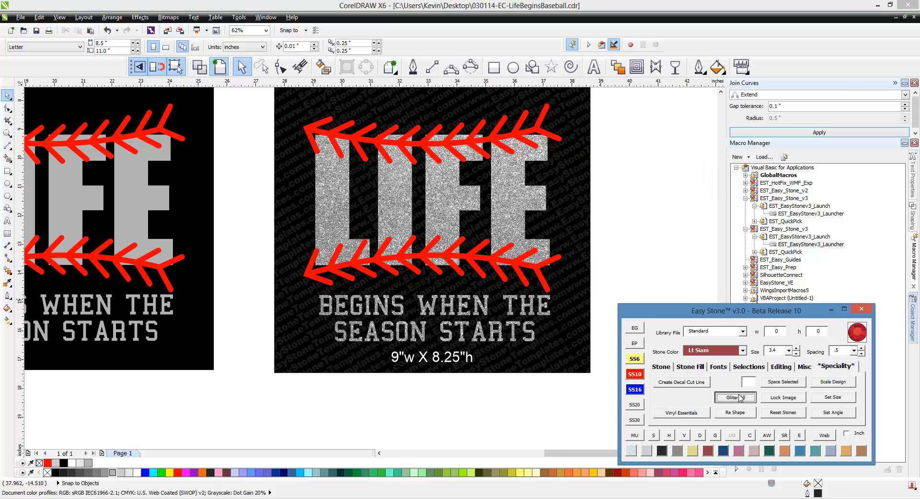
{"action": "left_click", "coordinate": [472, 144]}
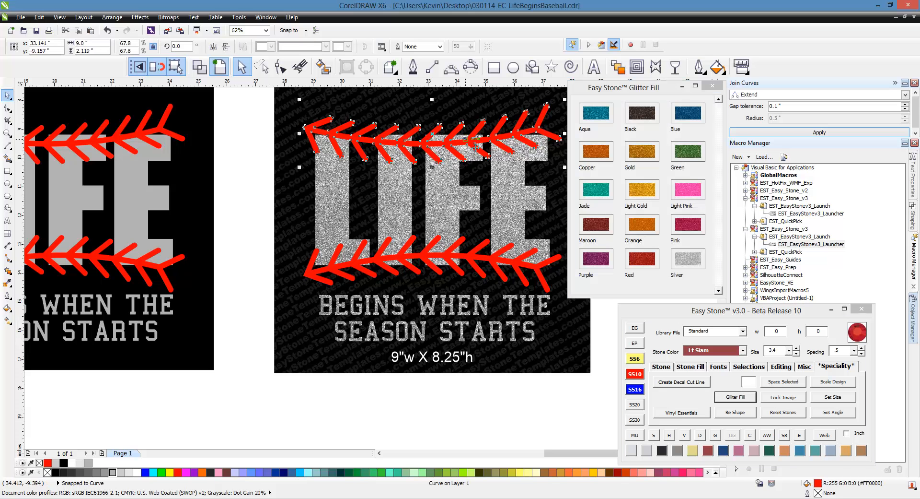
{"action": "left_click", "coordinate": [471, 261], "text": "shift"}
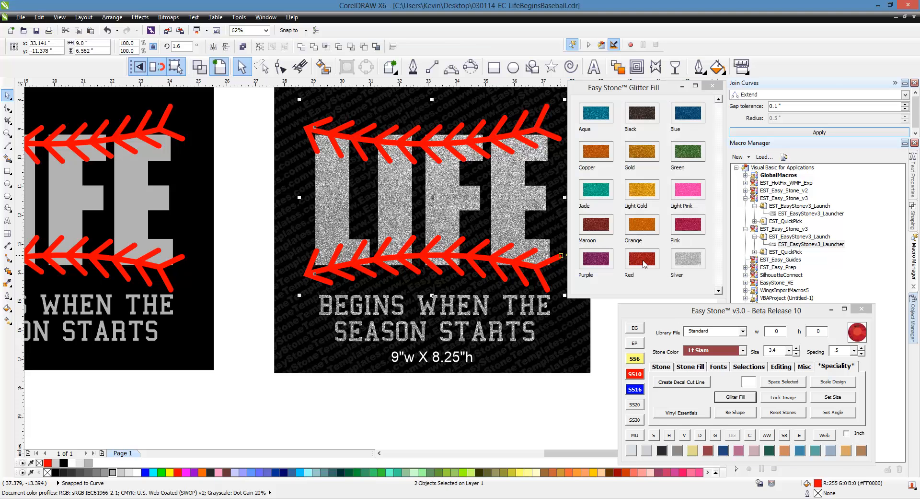
{"action": "left_click", "coordinate": [643, 259]}
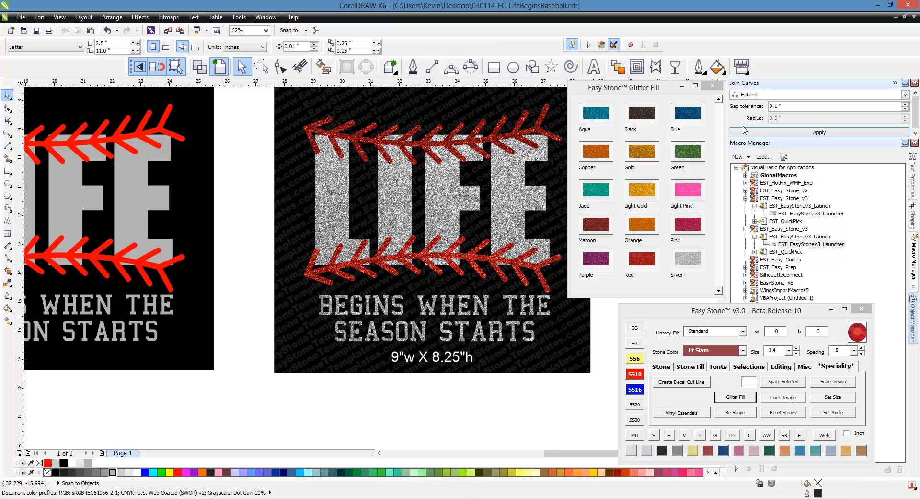
{"action": "left_click", "coordinate": [713, 85]}
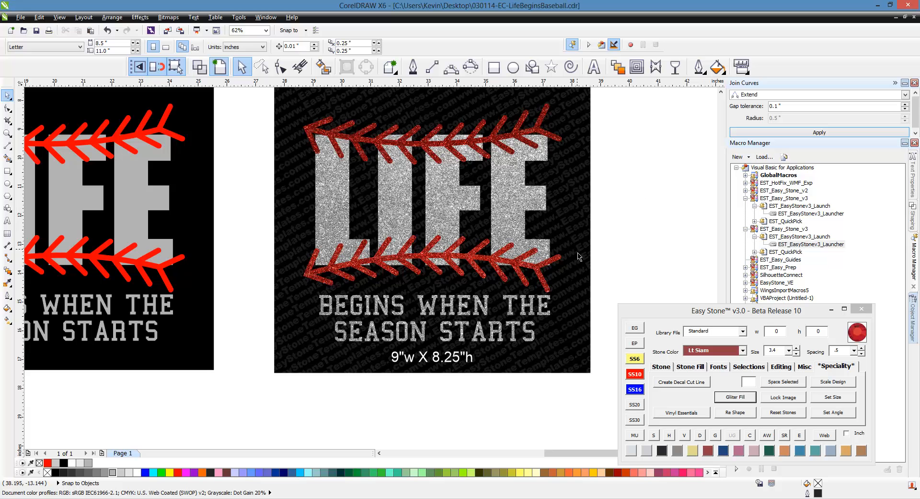
Step: Inspect the glitter mockup up close and compare it with the flat-colored original design
{"action": "scroll", "coordinate": [369, 398], "scroll_direction": "down", "scroll_amount": 1}
{"action": "scroll", "coordinate": [383, 364], "scroll_direction": "up", "scroll_amount": 1}
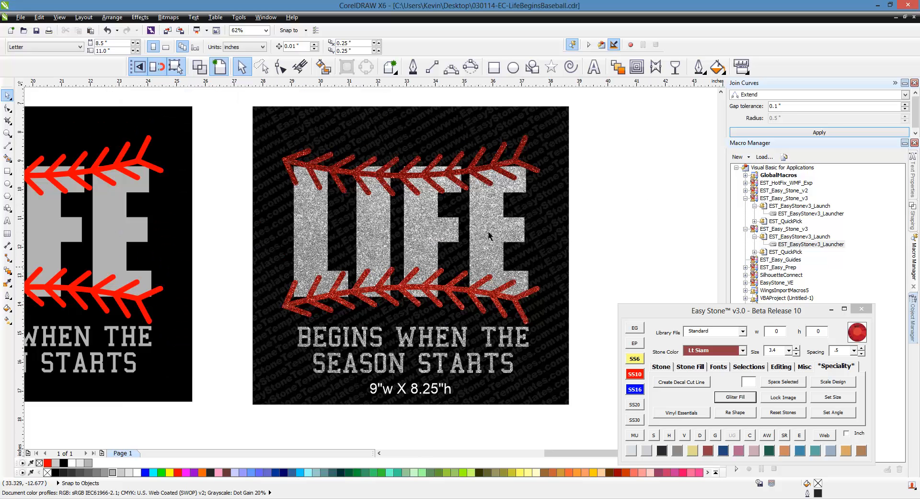
{"action": "scroll", "coordinate": [566, 205], "scroll_direction": "down", "scroll_amount": 1}
{"action": "scroll", "coordinate": [221, 188], "scroll_direction": "up", "scroll_amount": 1}
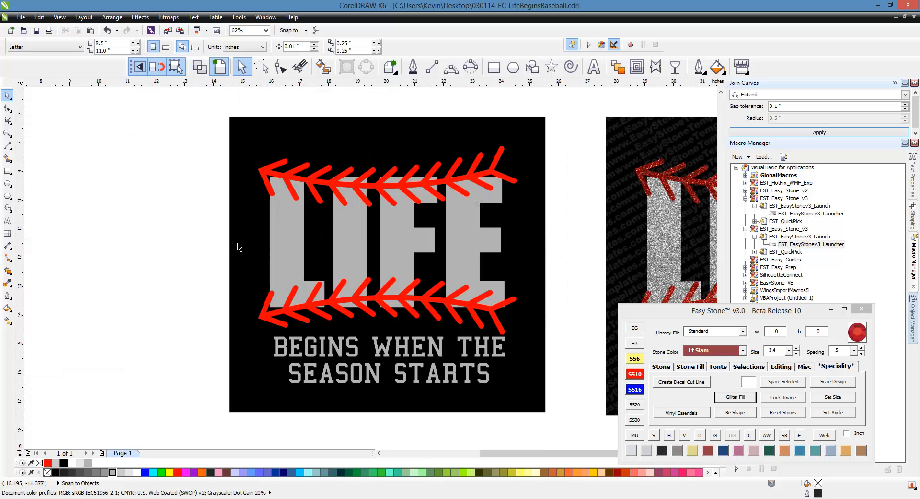
{"action": "scroll", "coordinate": [238, 245], "scroll_direction": "down", "scroll_amount": 1}
{"action": "scroll", "coordinate": [427, 258], "scroll_direction": "up", "scroll_amount": 1}
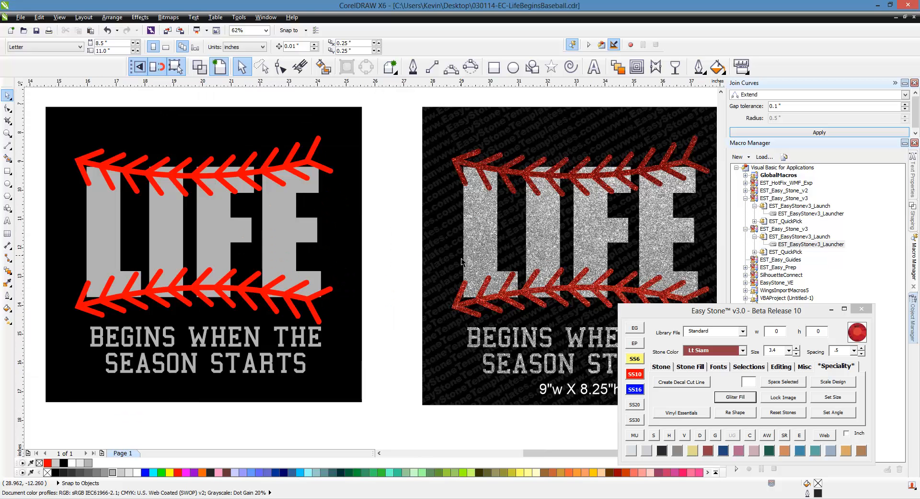
{"action": "scroll", "coordinate": [461, 261], "scroll_direction": "down", "scroll_amount": 1}
{"action": "scroll", "coordinate": [571, 259], "scroll_direction": "up", "scroll_amount": 1}
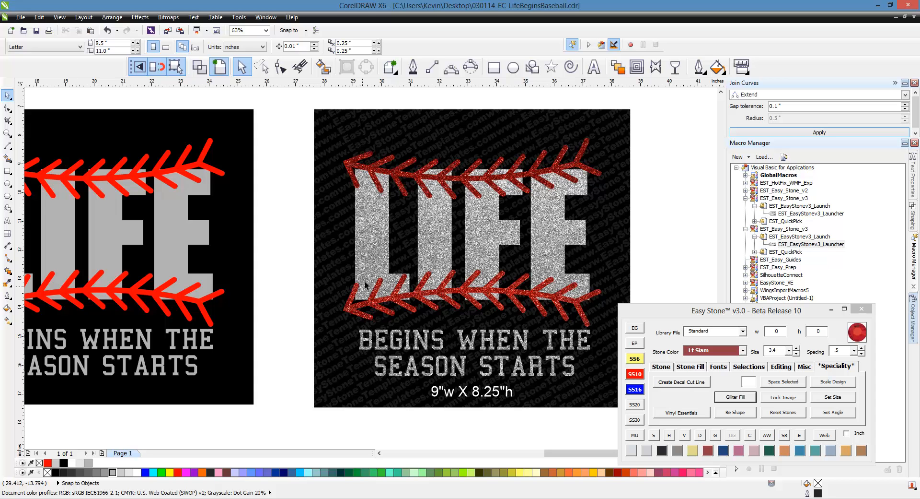
{"action": "scroll", "coordinate": [462, 232], "scroll_direction": "down", "scroll_amount": 1}
{"action": "scroll", "coordinate": [461, 232], "scroll_direction": "up", "scroll_amount": 1}
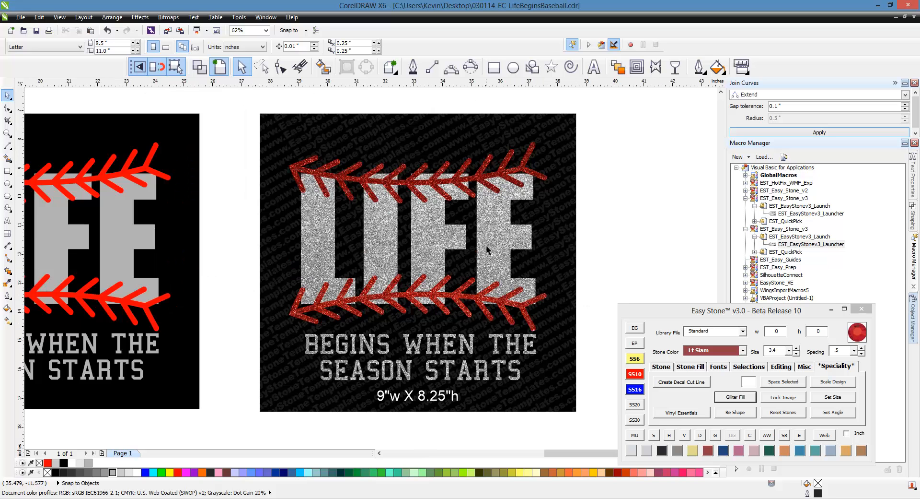
{"action": "scroll", "coordinate": [203, 247], "scroll_direction": "down", "scroll_amount": 1}
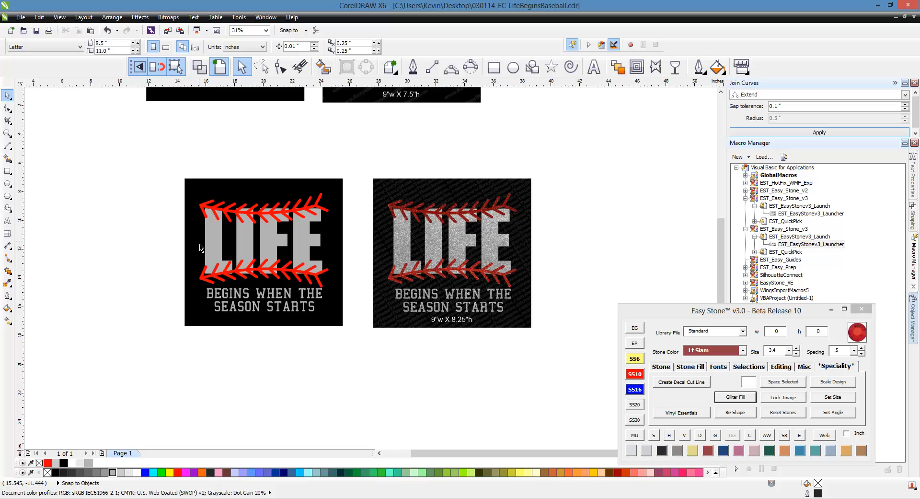